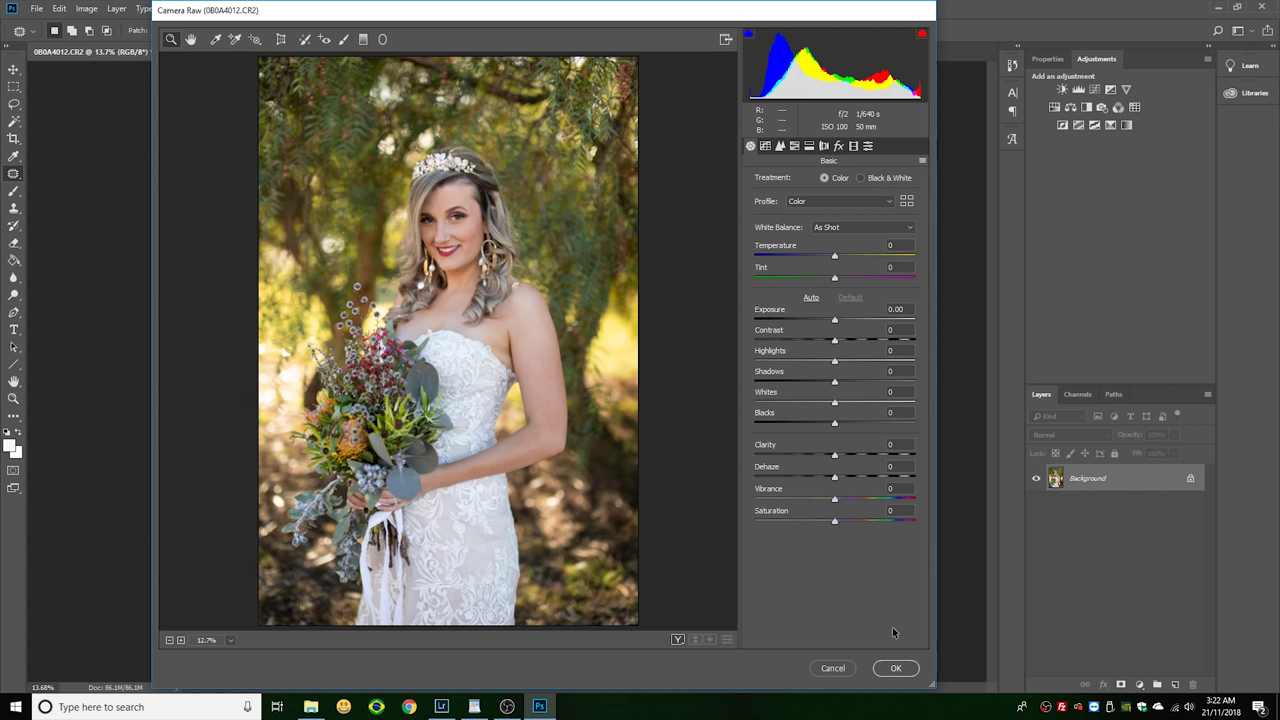
- Accept the Camera Raw settings for the bridal portrait 0B0A4012.CR2
{"action": "left_click", "coordinate": [896, 668]}
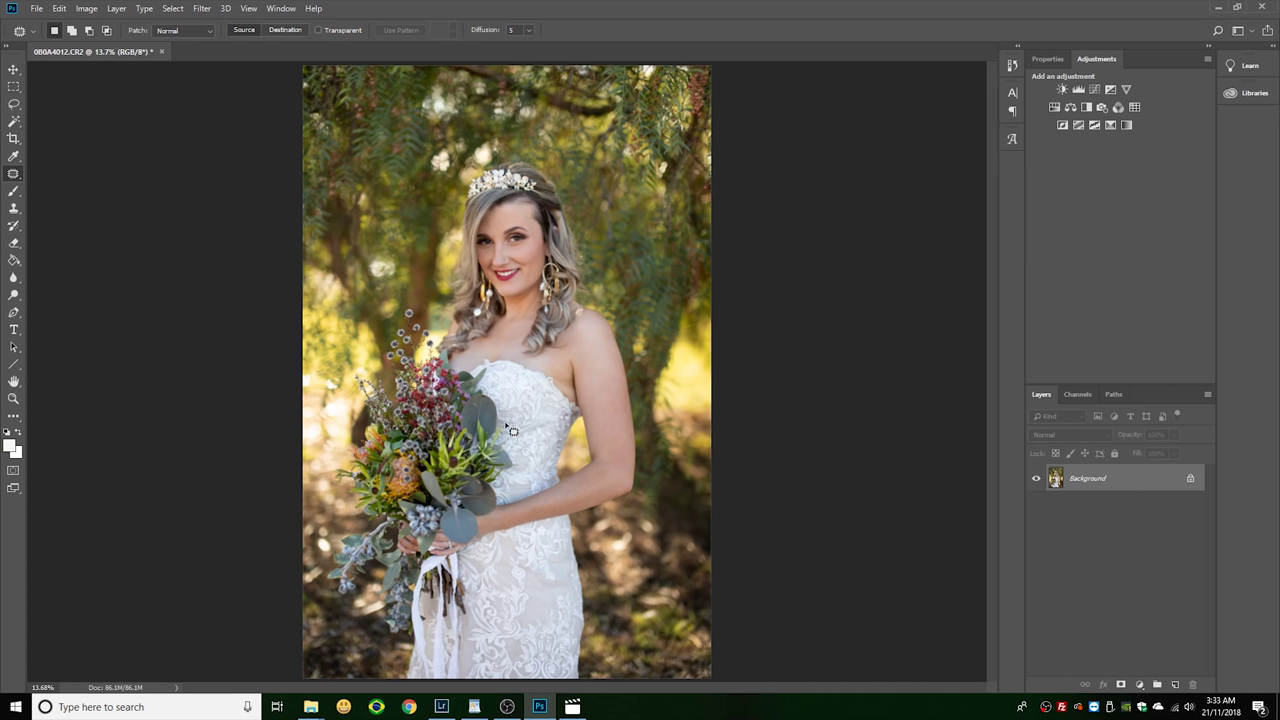
- Examine the bride's face, hair and earrings up close, and return to the full portrait
{"action": "scroll", "coordinate": [553, 276], "scroll_direction": "up", "scroll_amount": 3}
{"action": "scroll", "coordinate": [640, 248], "scroll_direction": "up", "scroll_amount": 1}
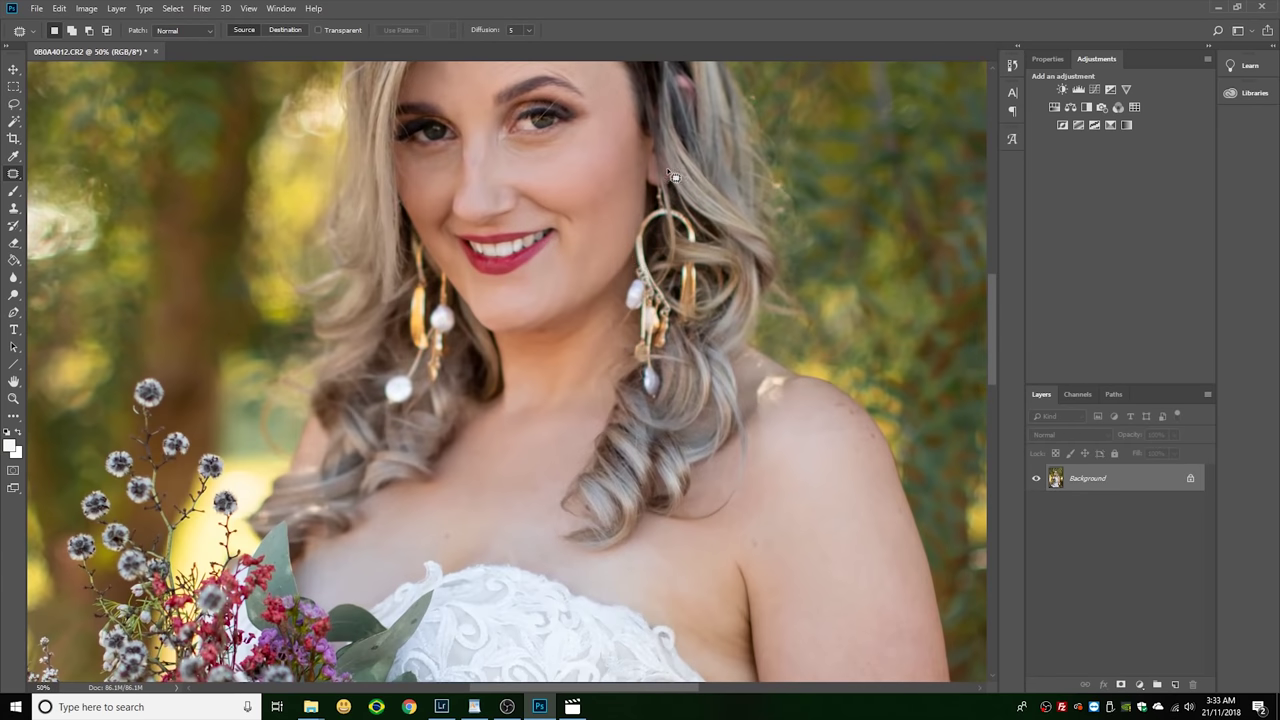
{"action": "scroll", "coordinate": [659, 235], "scroll_direction": "up", "scroll_amount": 1}
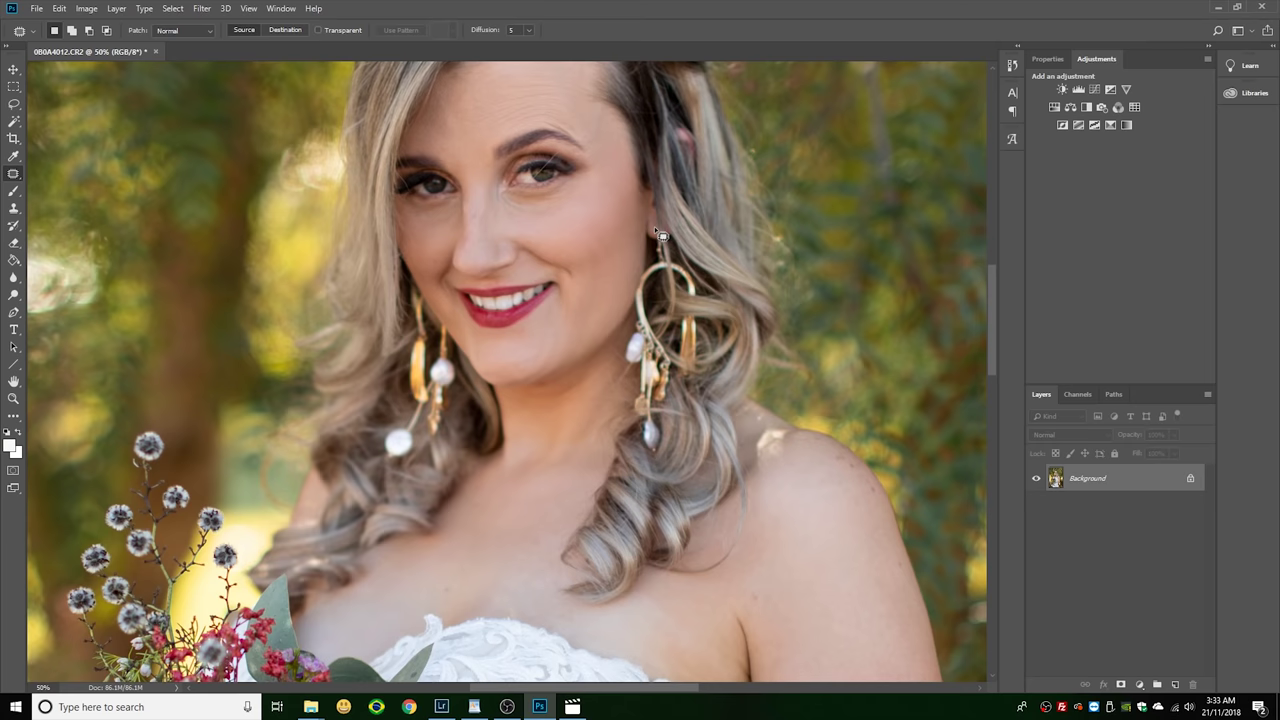
{"action": "scroll", "coordinate": [655, 228], "scroll_direction": "up", "scroll_amount": 2}
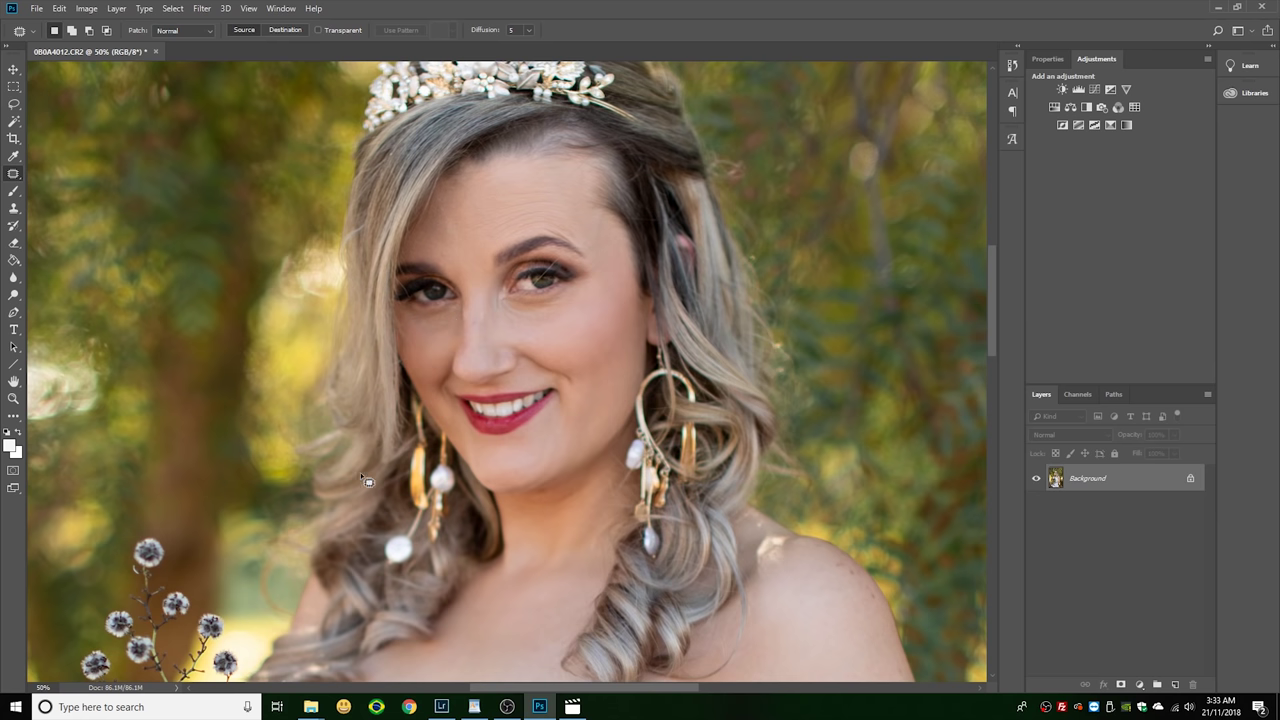
{"action": "key", "text": "ctrl+minus"}
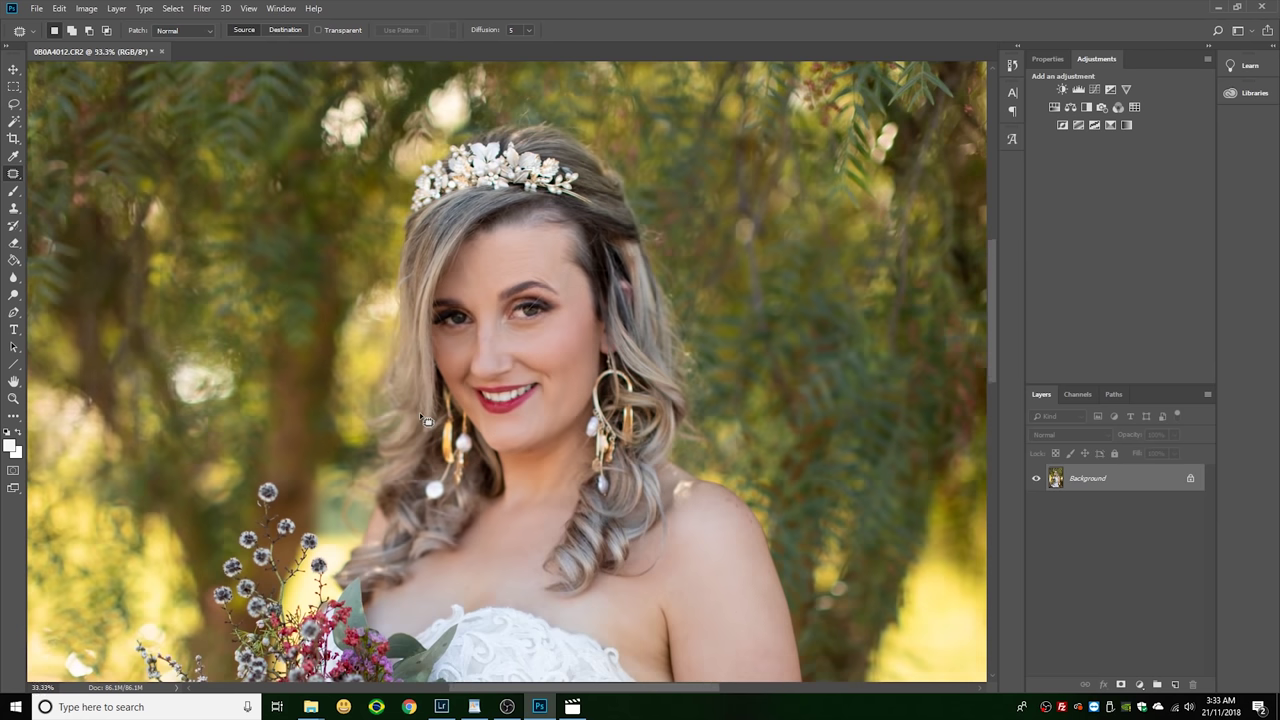
{"action": "key", "text": "ctrl+0"}
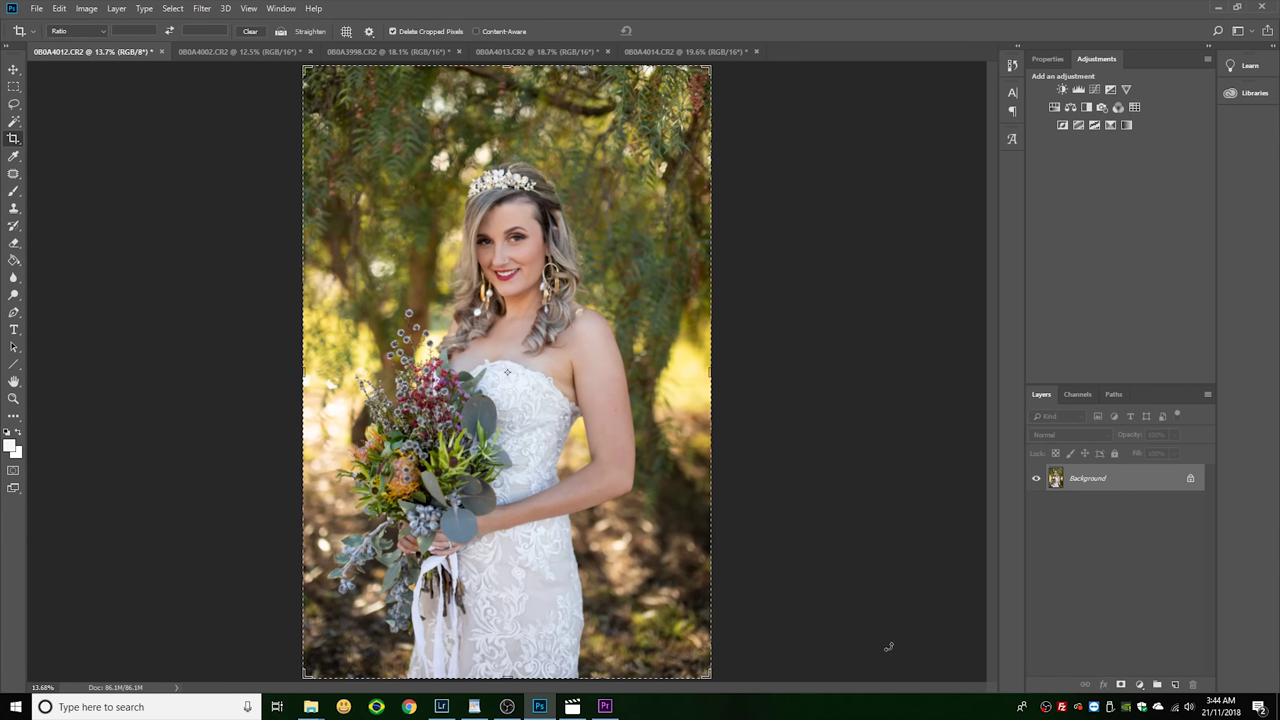
- Compare the three-quarter portrait 0B0A4012.CR2 with the full-length photo 0B0A4002.CR2
{"action": "key", "text": "Escape"}
{"action": "left_click", "coordinate": [234, 55]}
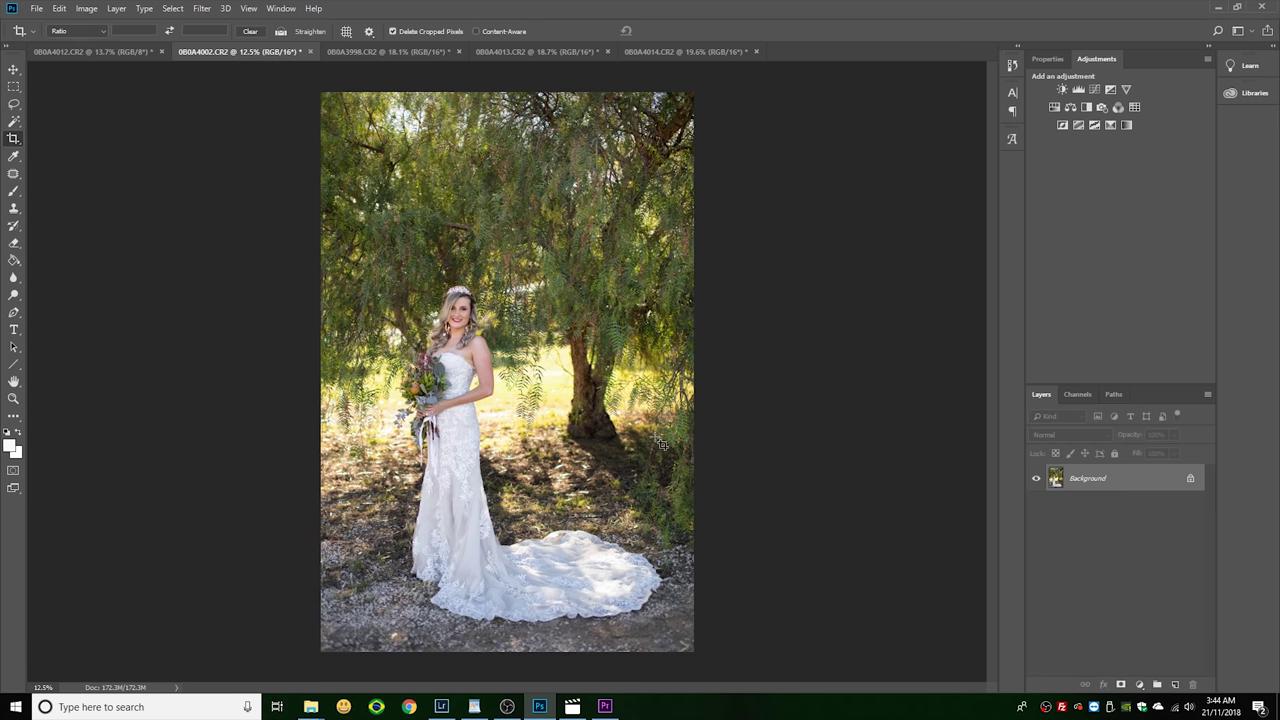
{"action": "left_click", "coordinate": [62, 54]}
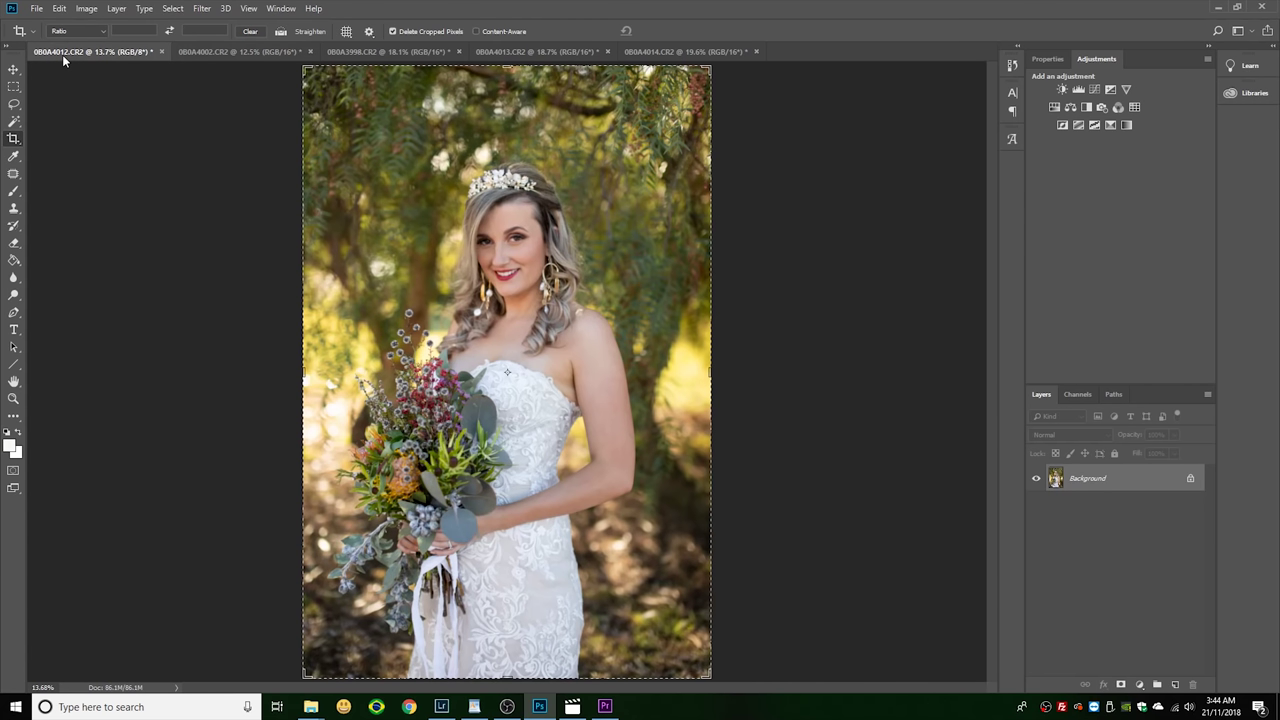
{"action": "left_click", "coordinate": [198, 50]}
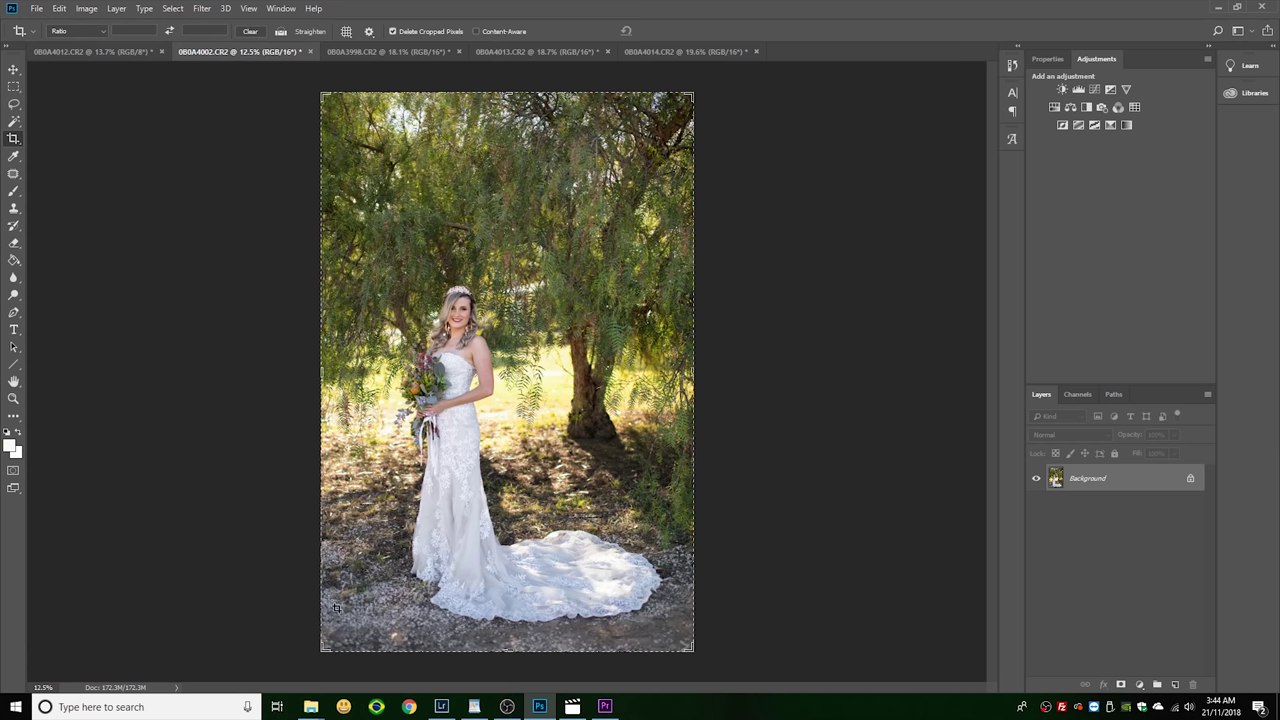
{"action": "left_click", "coordinate": [96, 52]}
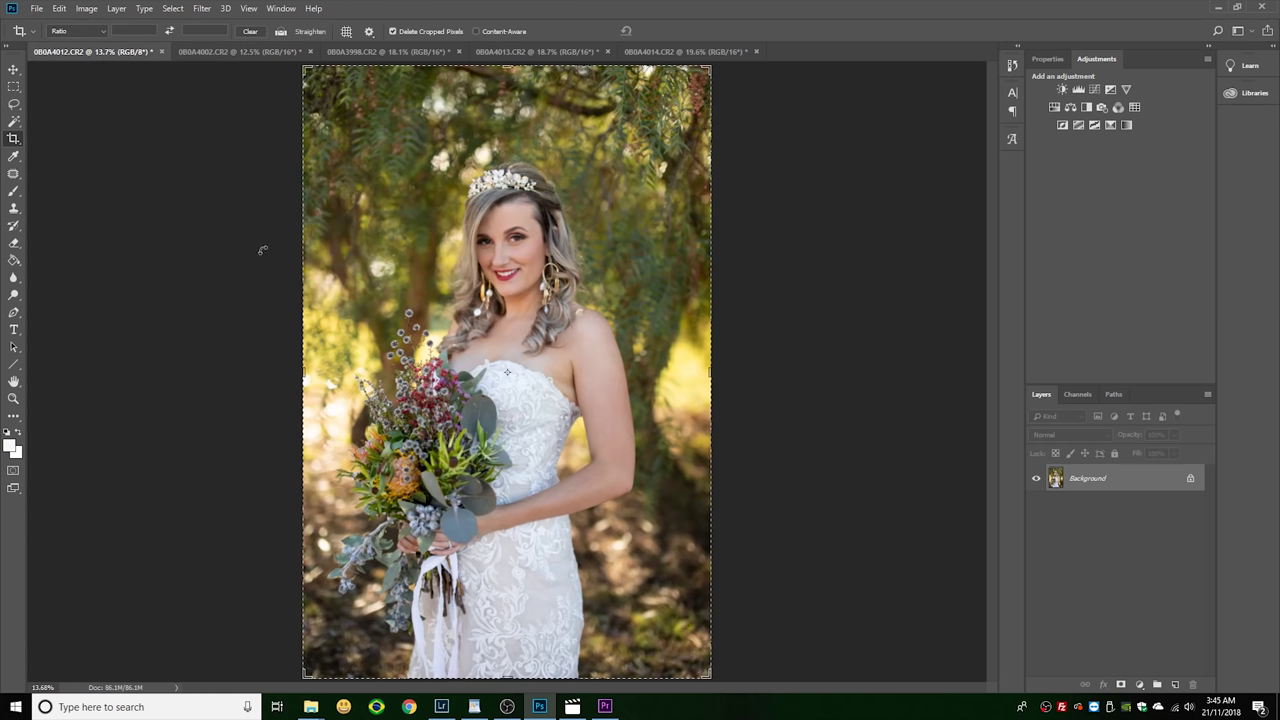
{"action": "left_click", "coordinate": [206, 50]}
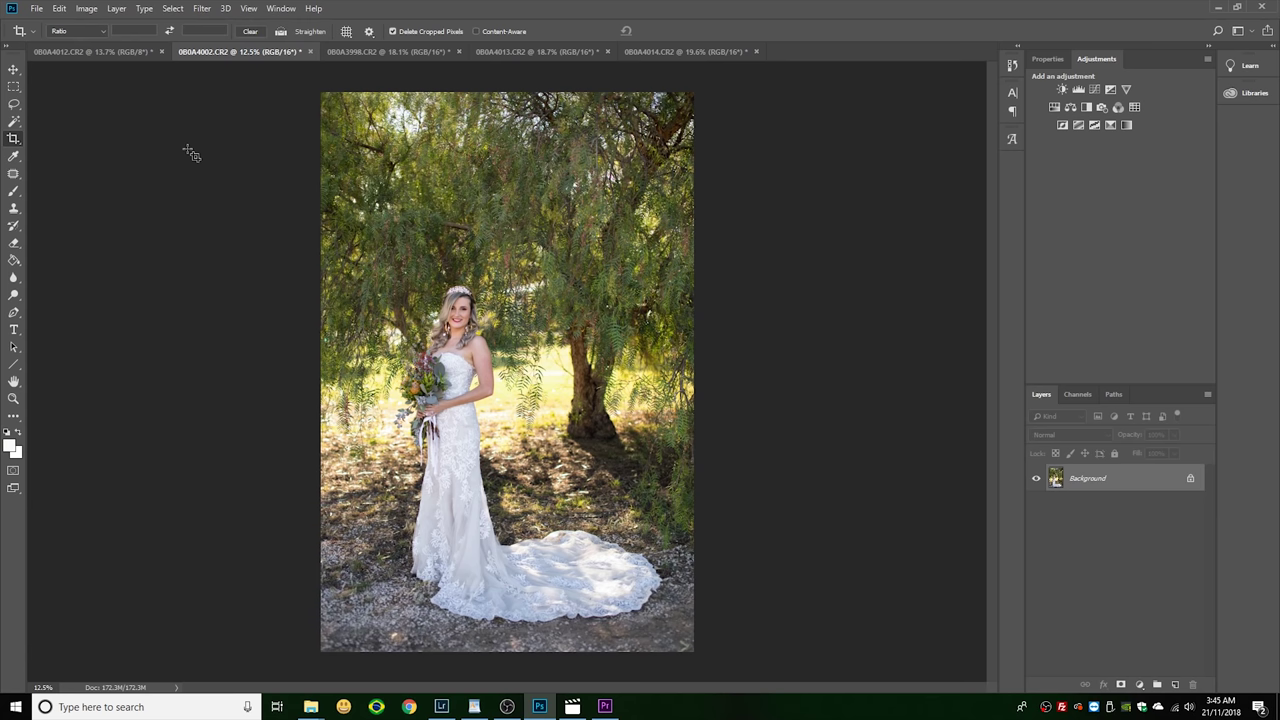
- Examine the bride and tree background up close in 0B0A3998.CR2 and compare them with 0B0A4002.CR2 at 33.3% zoom
{"action": "left_click", "coordinate": [339, 52]}
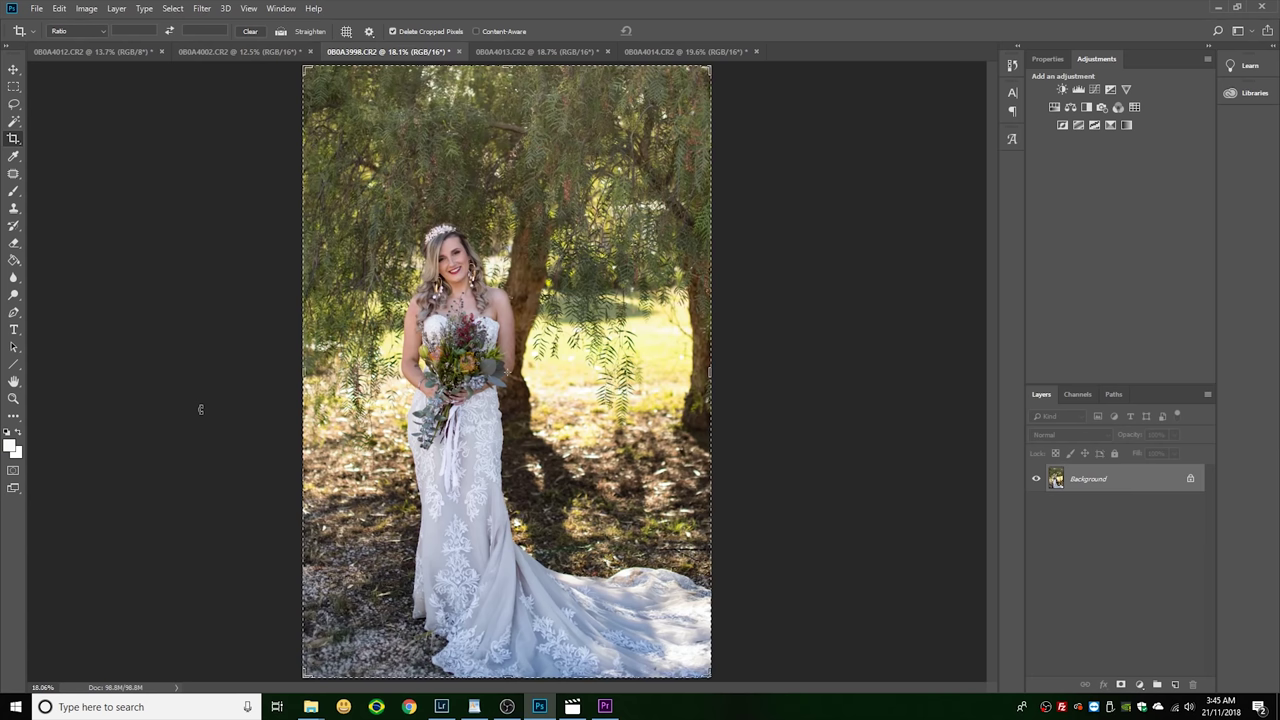
{"action": "key", "text": "ctrl"}
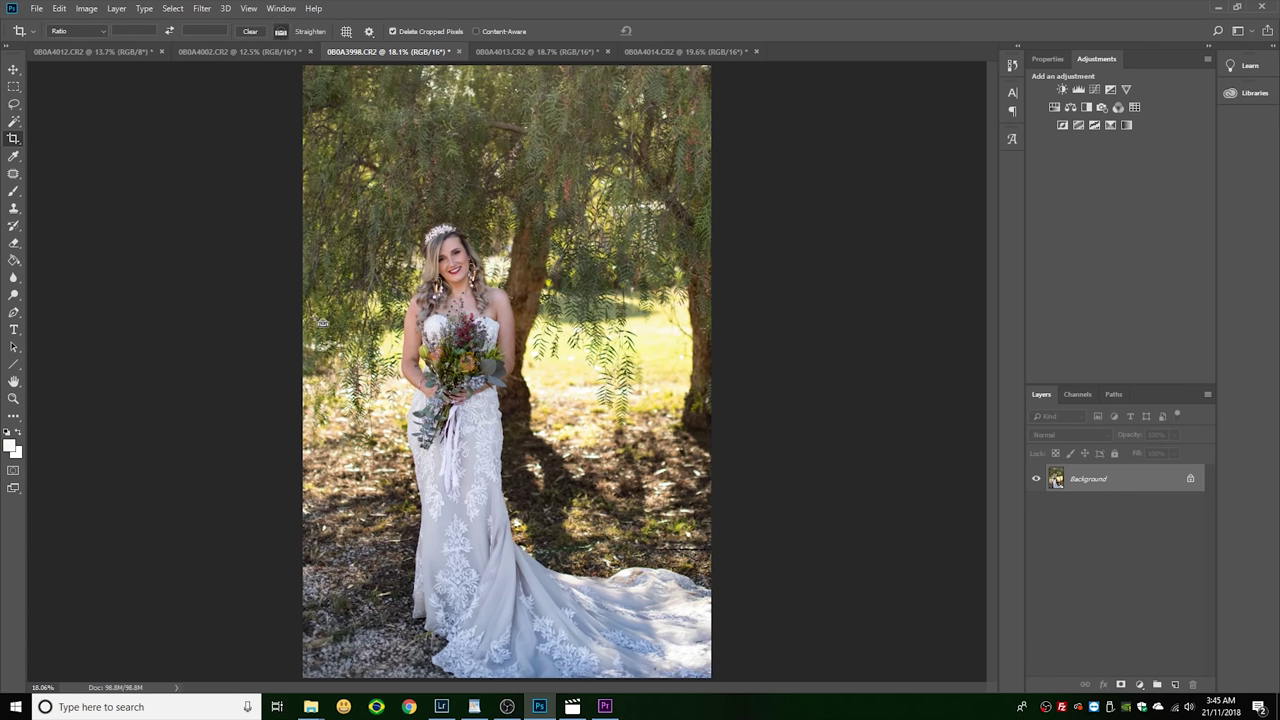
{"action": "scroll", "coordinate": [322, 322], "scroll_direction": "up", "scroll_amount": 2}
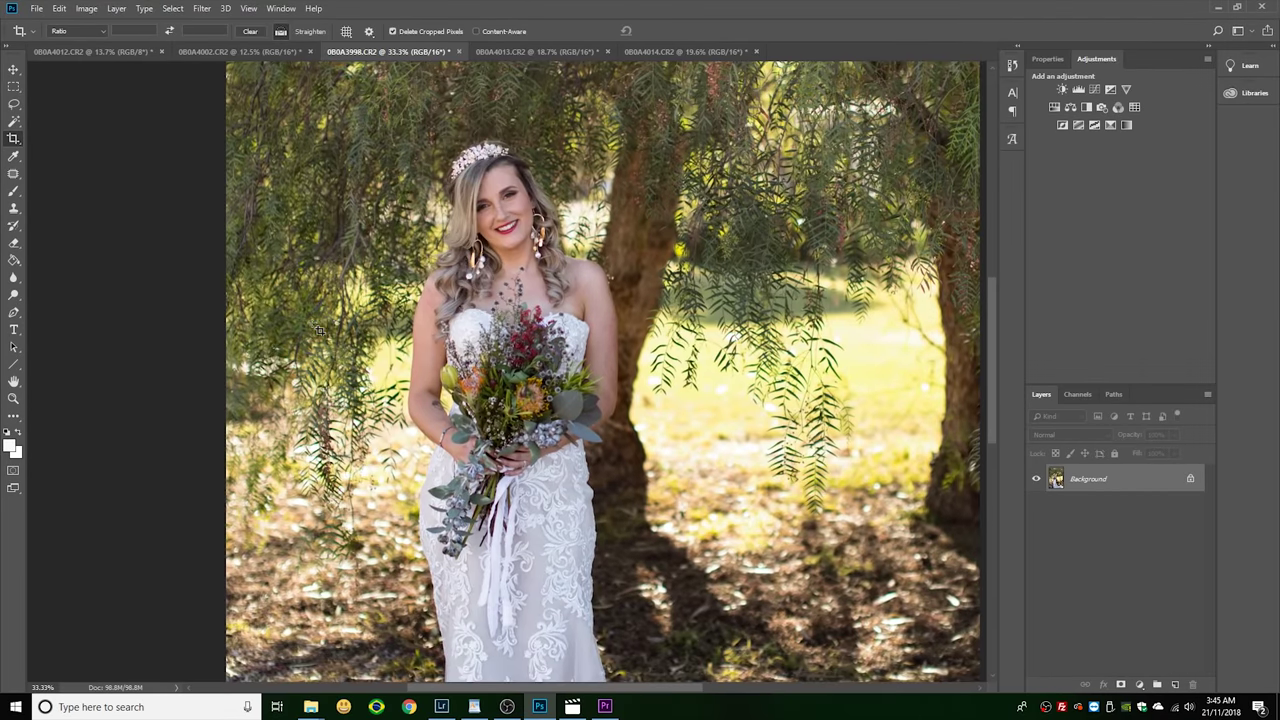
{"action": "scroll", "coordinate": [319, 330], "scroll_direction": "up", "scroll_amount": 2}
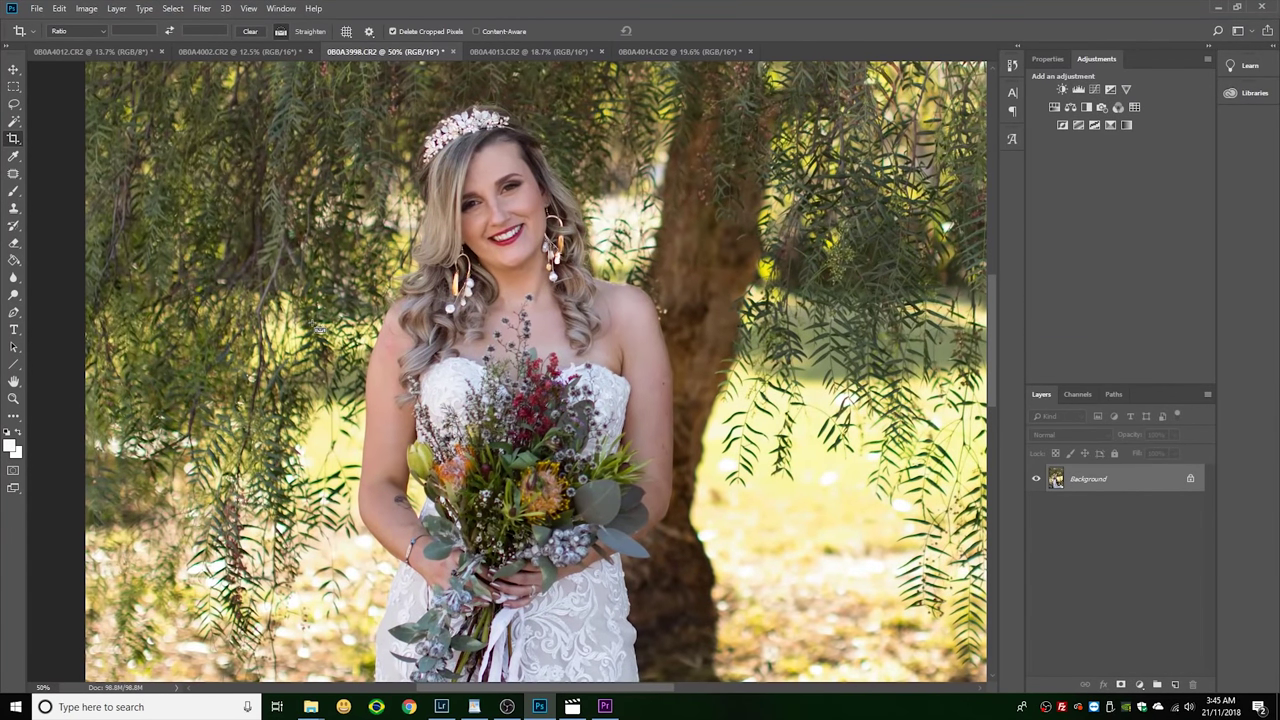
{"action": "scroll", "coordinate": [319, 330], "scroll_direction": "down", "scroll_amount": 1}
{"action": "left_click", "coordinate": [245, 51]}
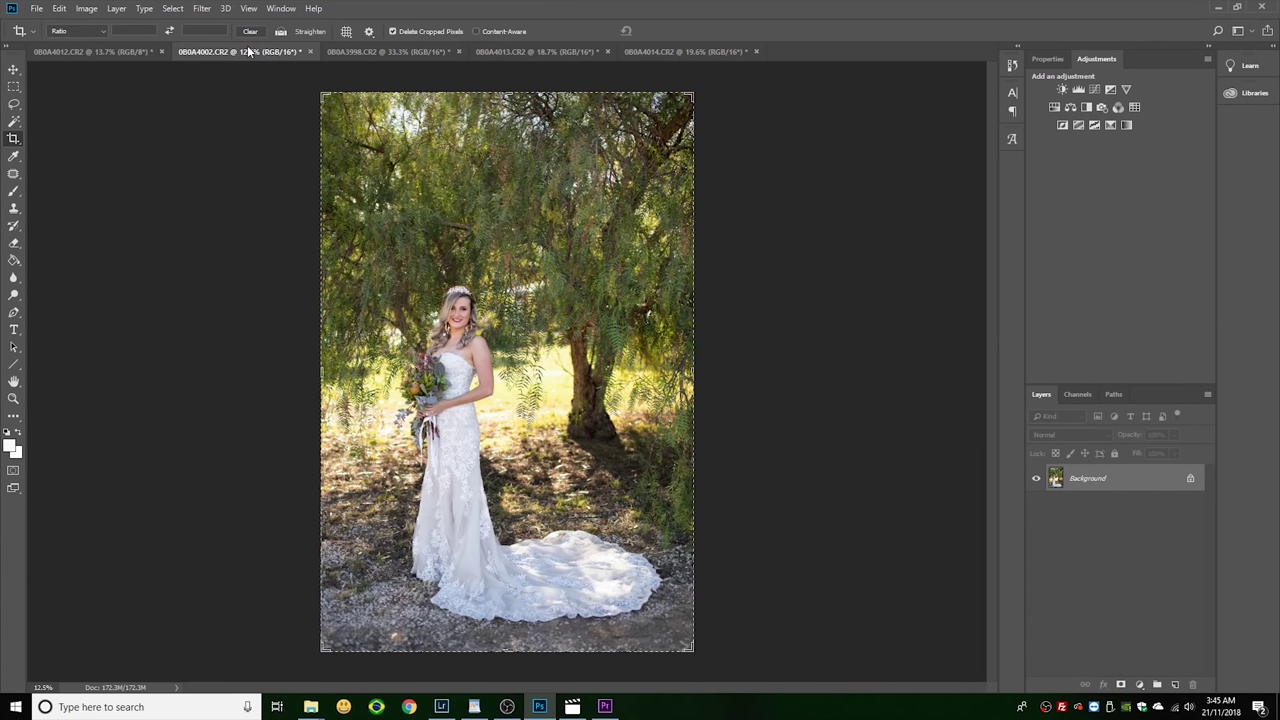
{"action": "scroll", "coordinate": [340, 353], "scroll_direction": "up", "scroll_amount": 3}
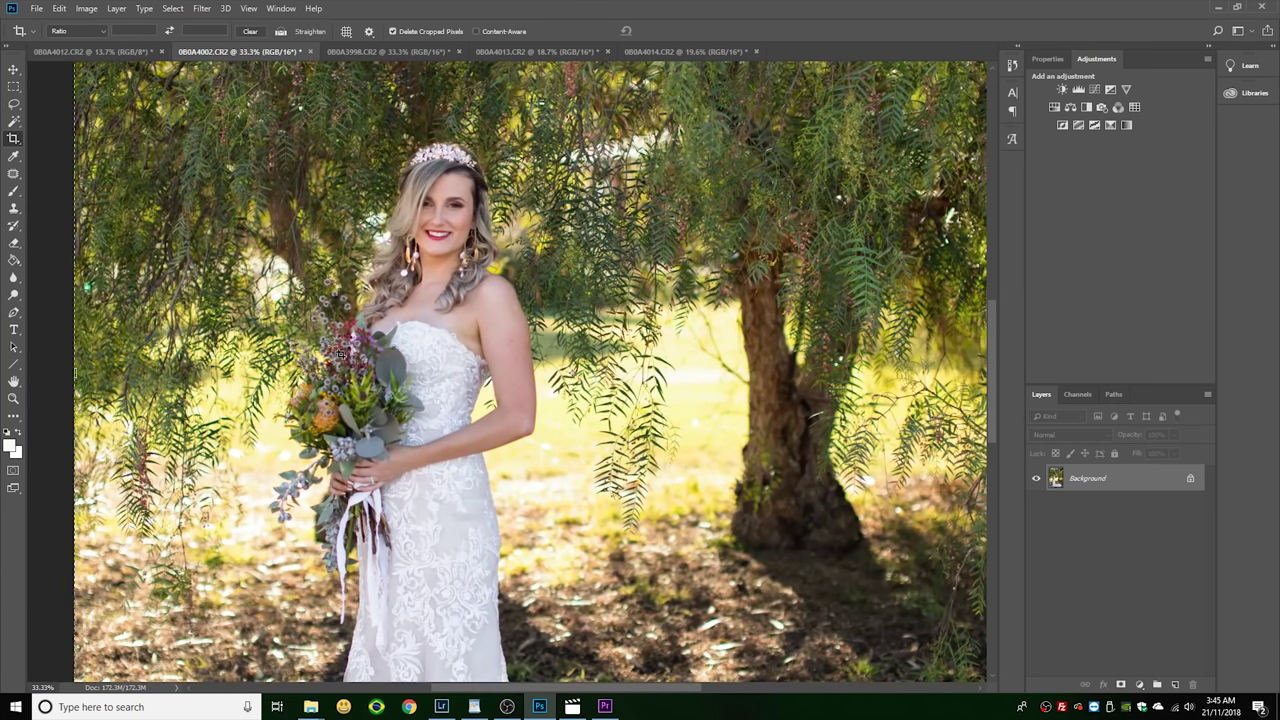
{"action": "left_click", "coordinate": [357, 51]}
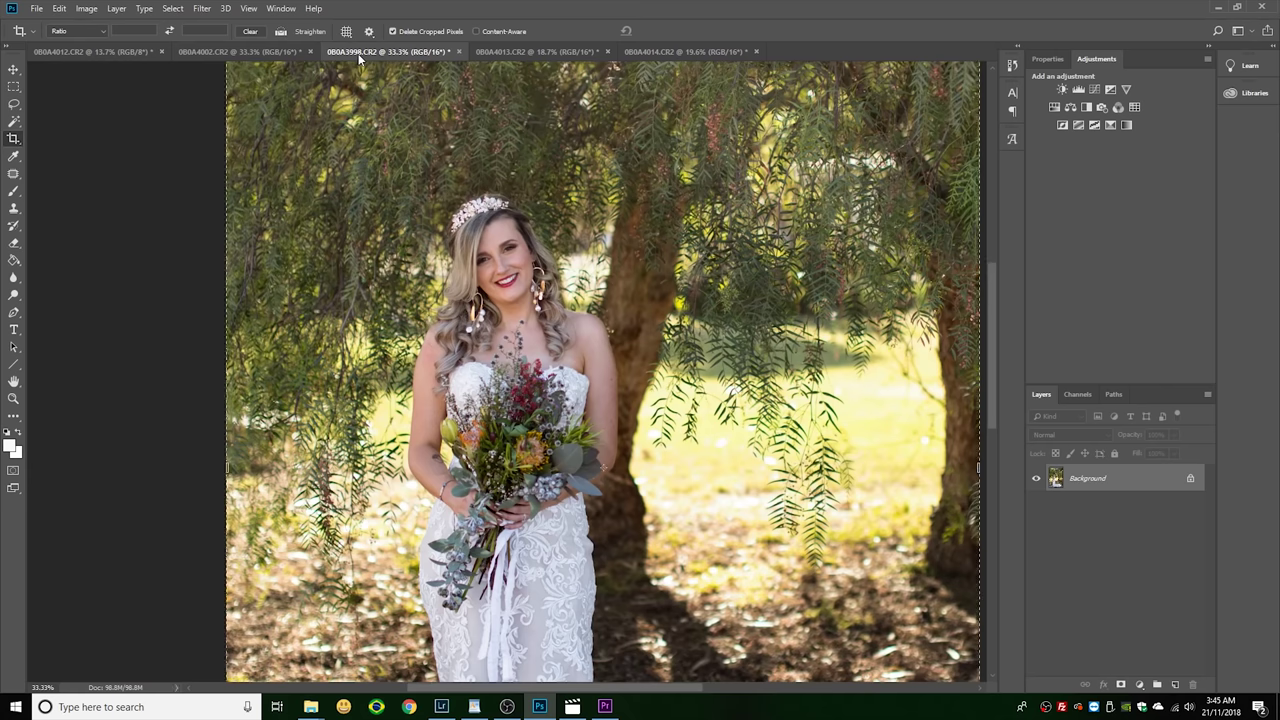
{"action": "left_click", "coordinate": [278, 51]}
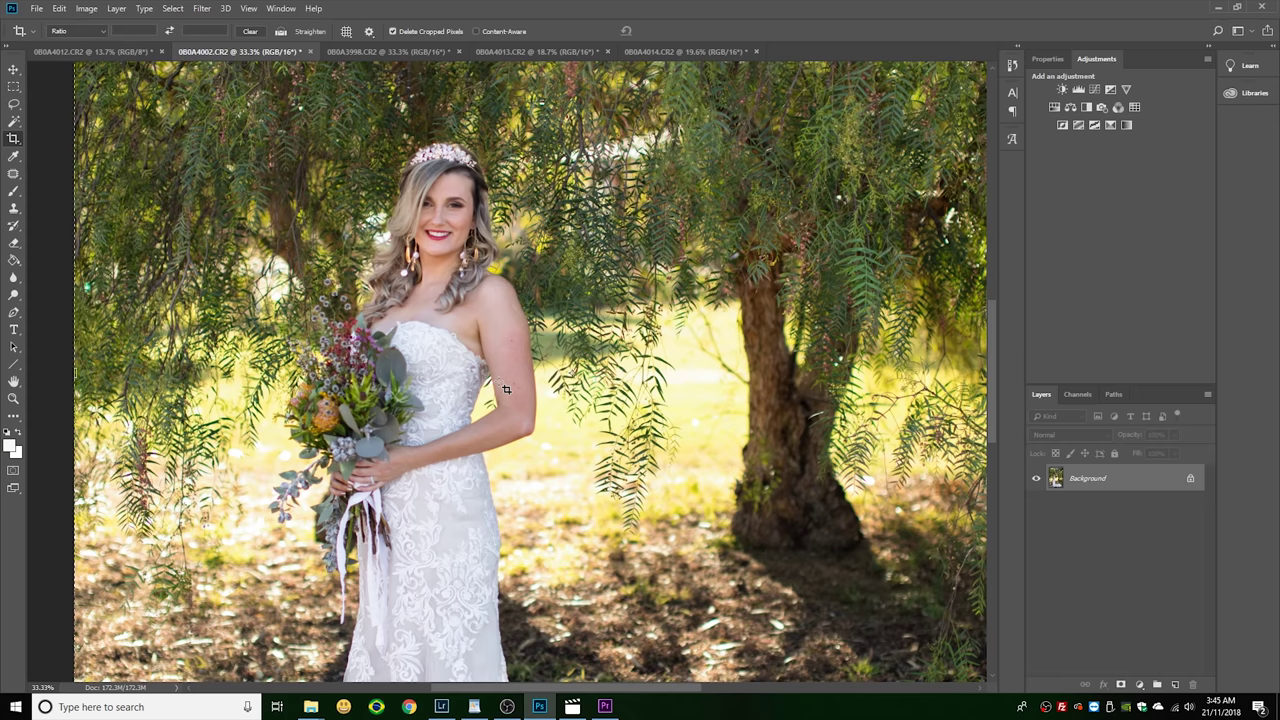
{"action": "left_click", "coordinate": [375, 48]}
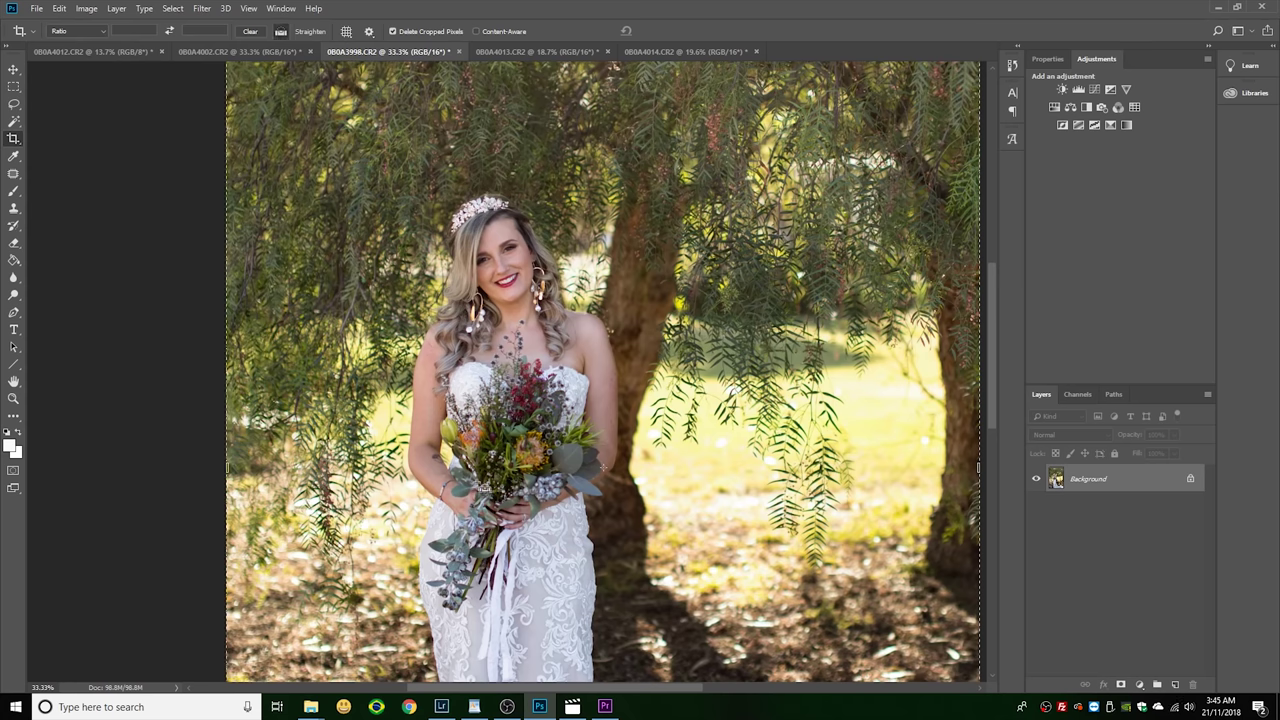
- Compare the whole frames of the full-length photos 0B0A3998.CR2 and 0B0A4002.CR2, each fitted to the screen
{"action": "key", "text": "ctrl+minus"}
{"action": "key", "text": "ctrl+0"}
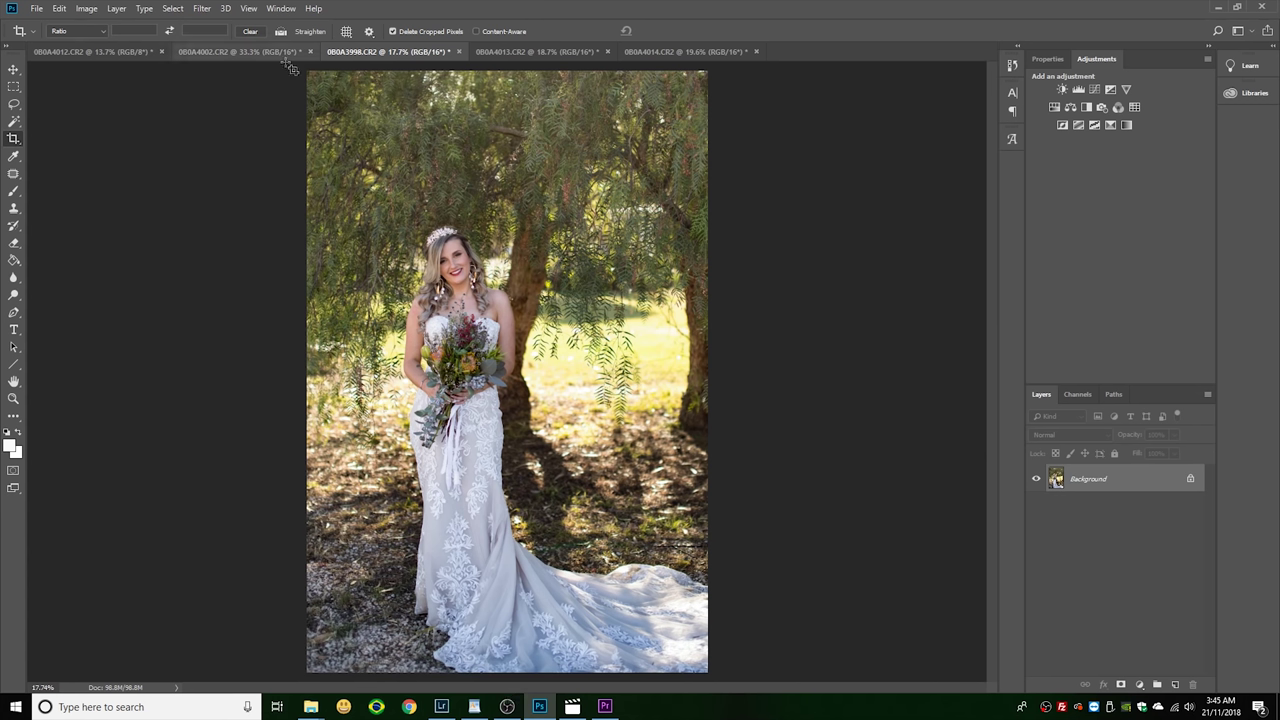
{"action": "left_click", "coordinate": [240, 52]}
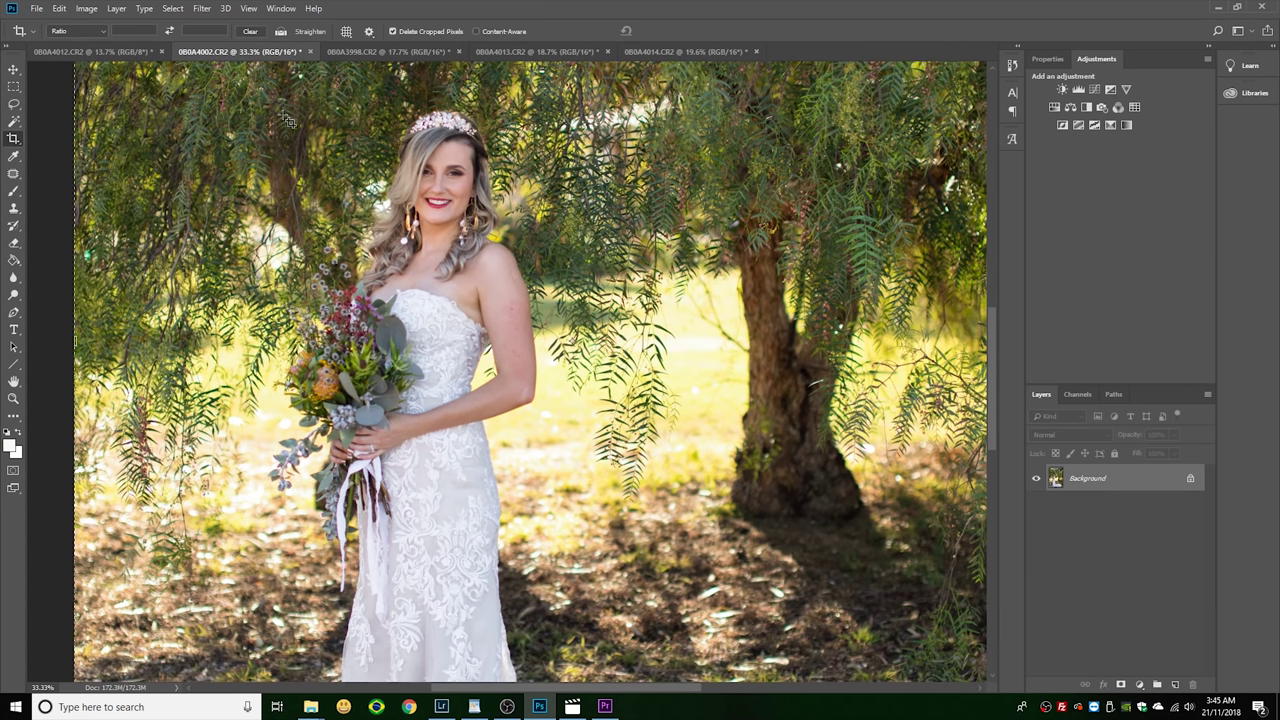
{"action": "key", "text": "ctrl+0"}
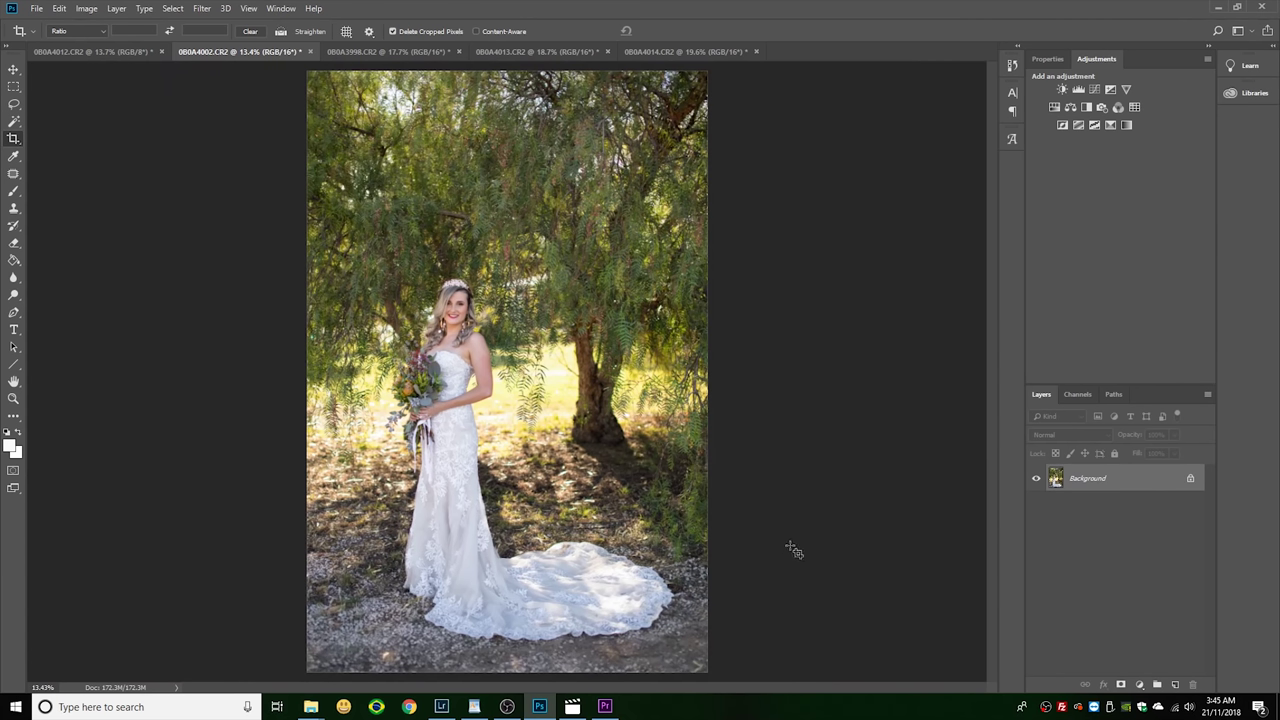
{"action": "left_click", "coordinate": [362, 52]}
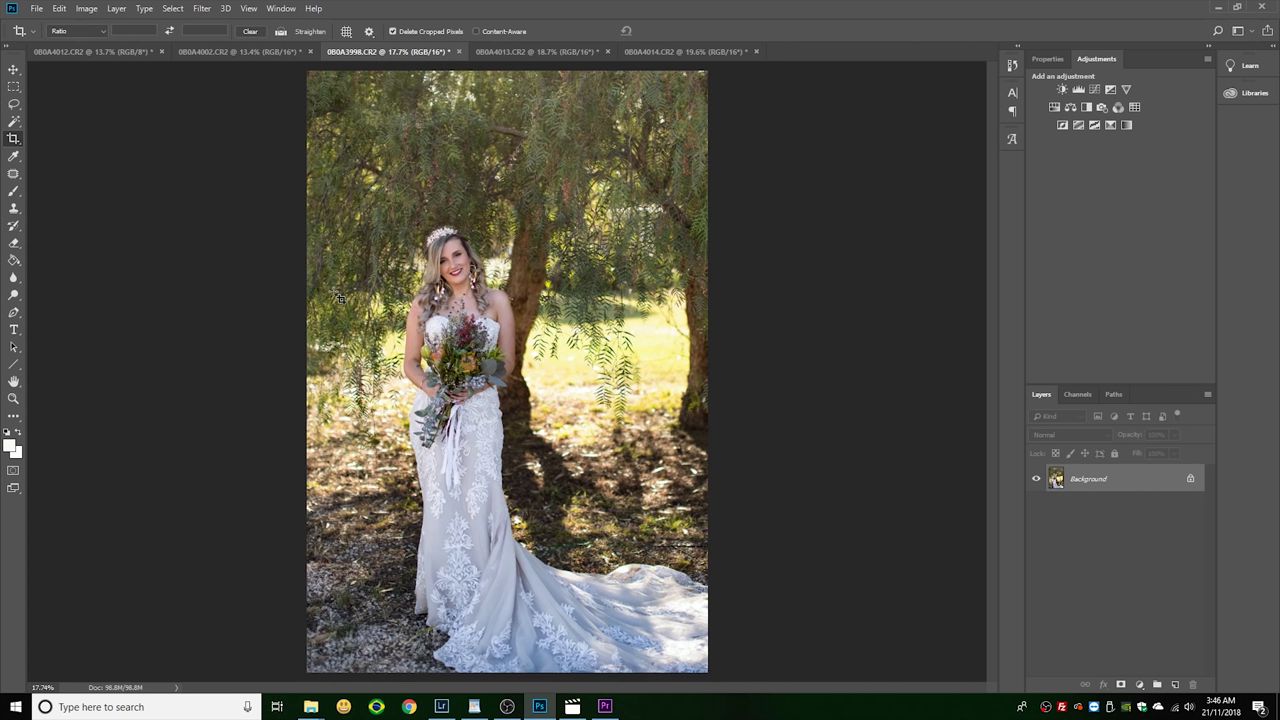
- Compare the closer portrait 0B0A4013.CR2 with the wider portrait 0B0A4012.CR2
{"action": "left_click", "coordinate": [516, 48]}
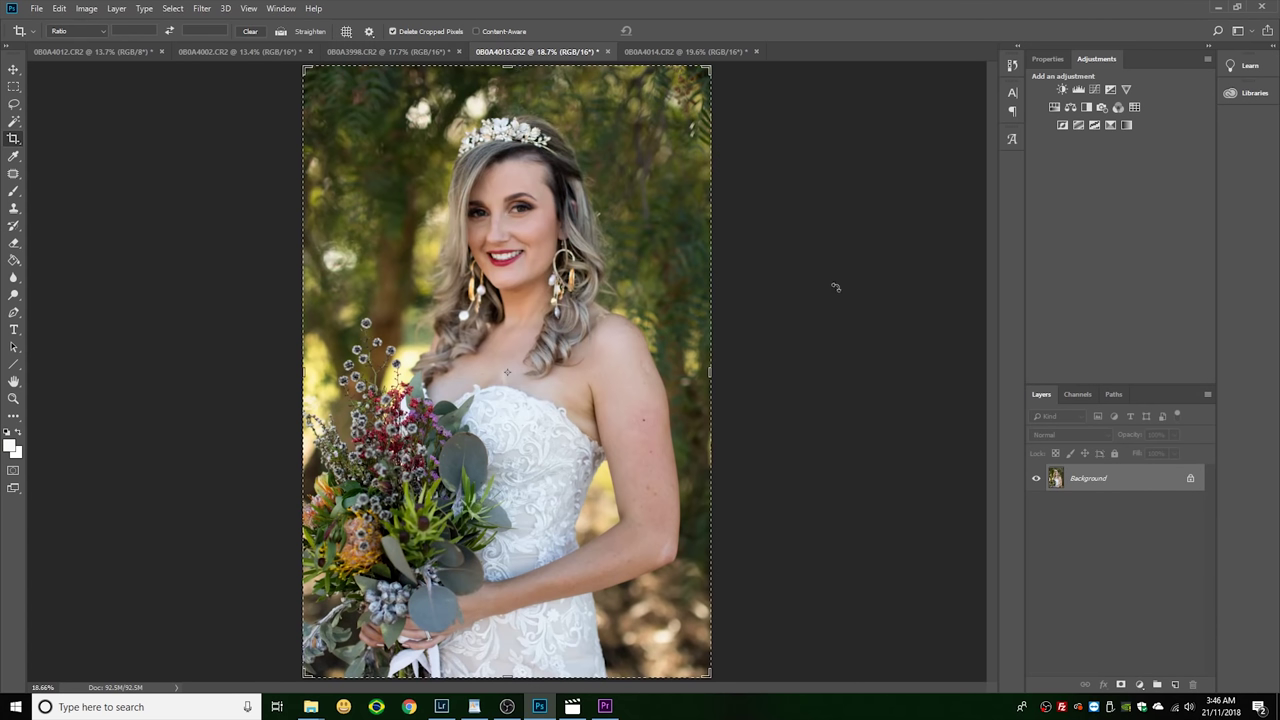
{"action": "key", "text": "Return"}
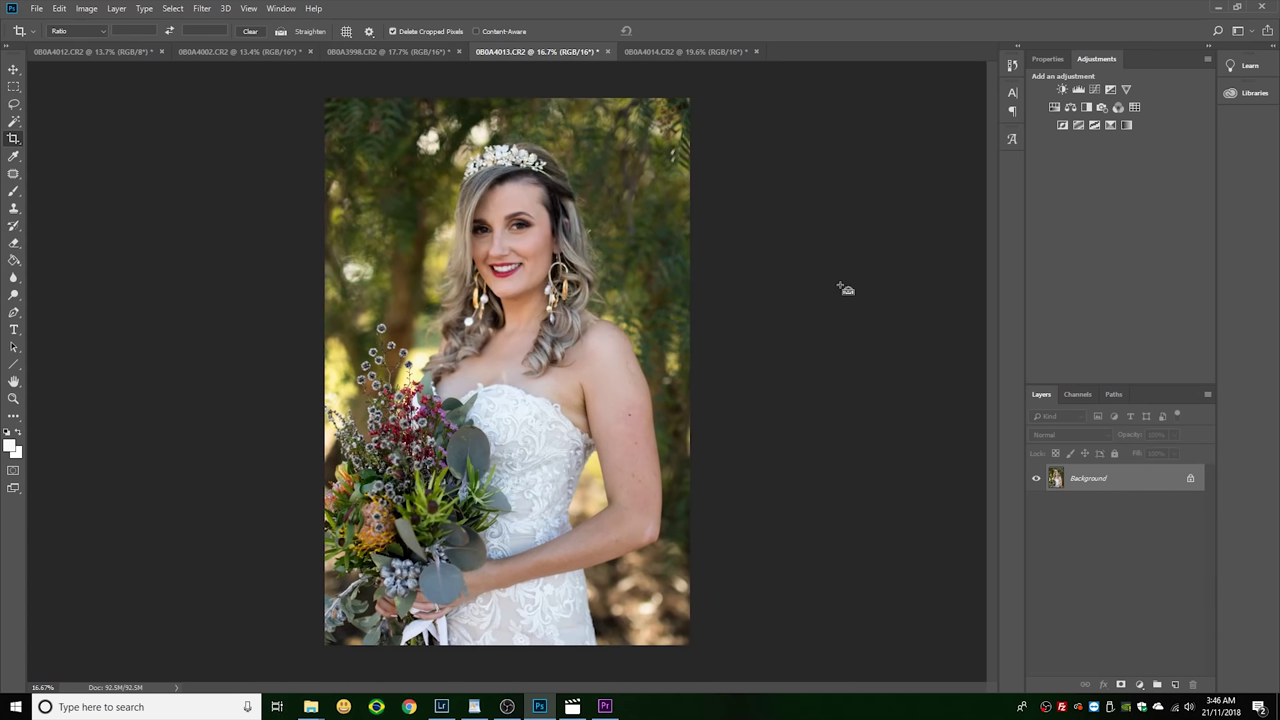
{"action": "left_click", "coordinate": [117, 48]}
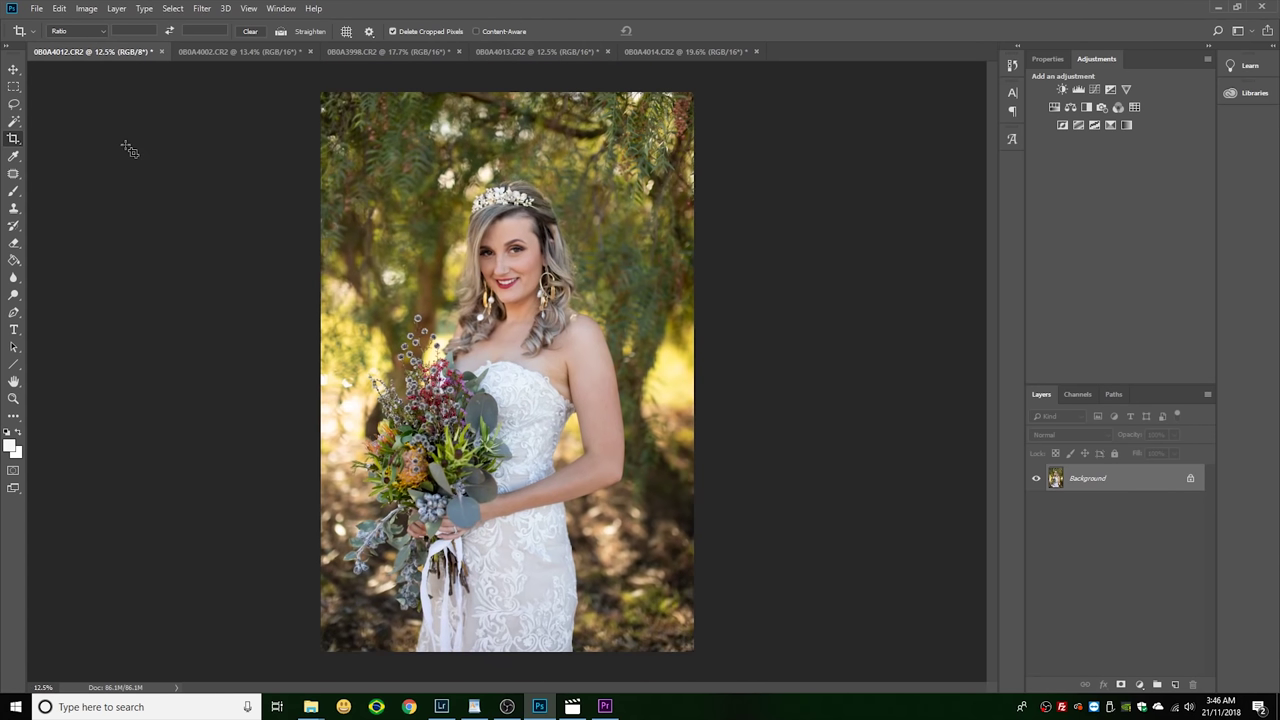
{"action": "left_click", "coordinate": [509, 53]}
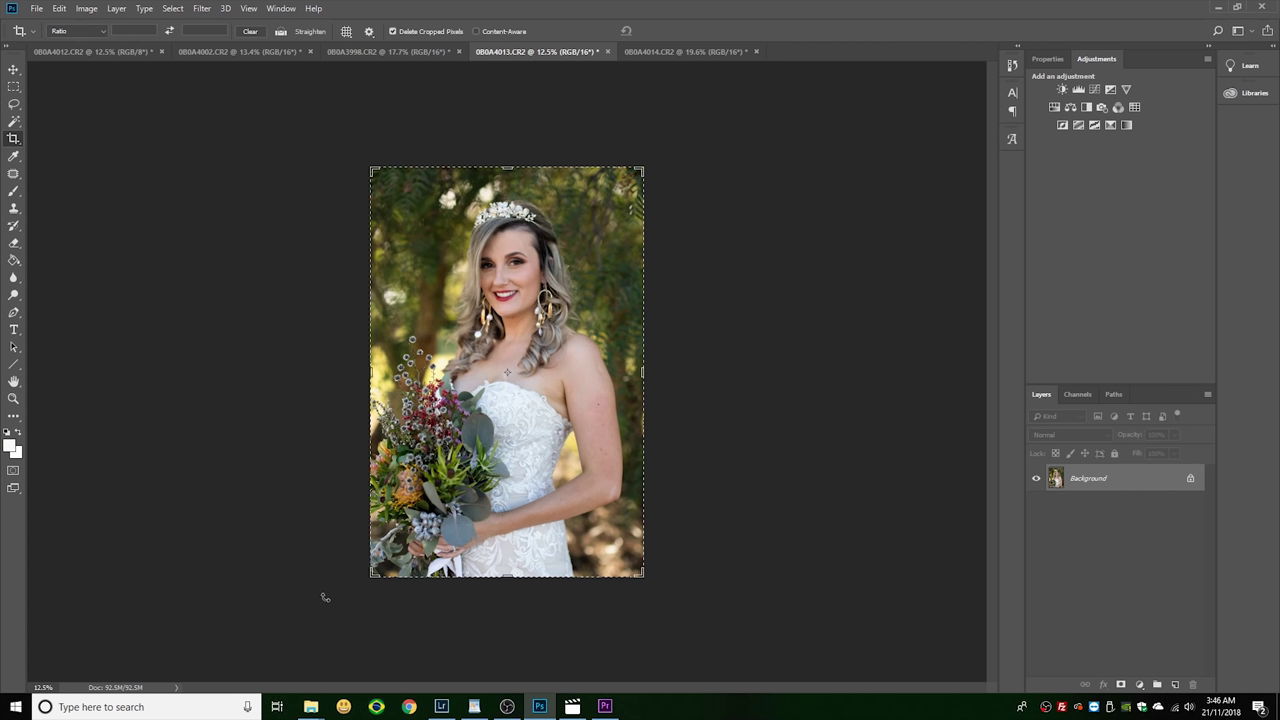
{"action": "key", "text": "Return"}
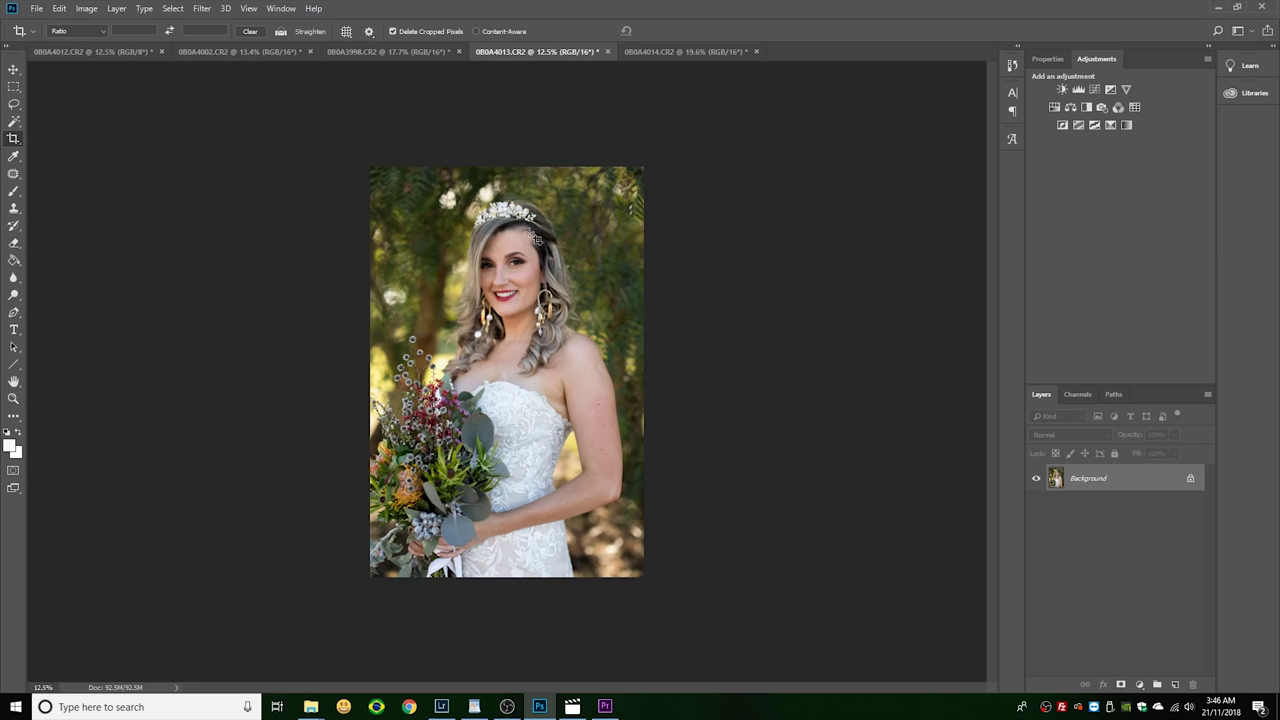
- Examine the framing and the bride's arm and bouquet in 0B0A4014.CR2, and compare the photo with 0B0A4013.CR2
{"action": "left_click", "coordinate": [670, 52]}
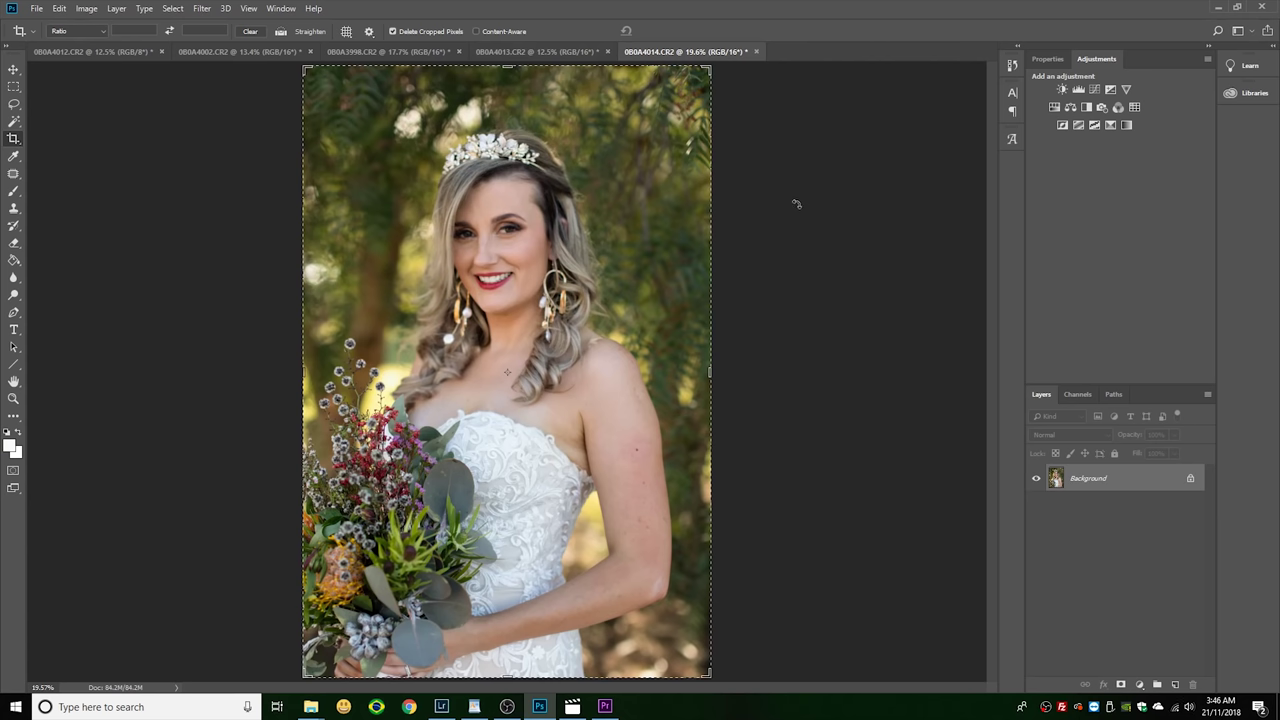
{"action": "key", "text": "Return"}
{"action": "key", "text": "ctrl+plus"}
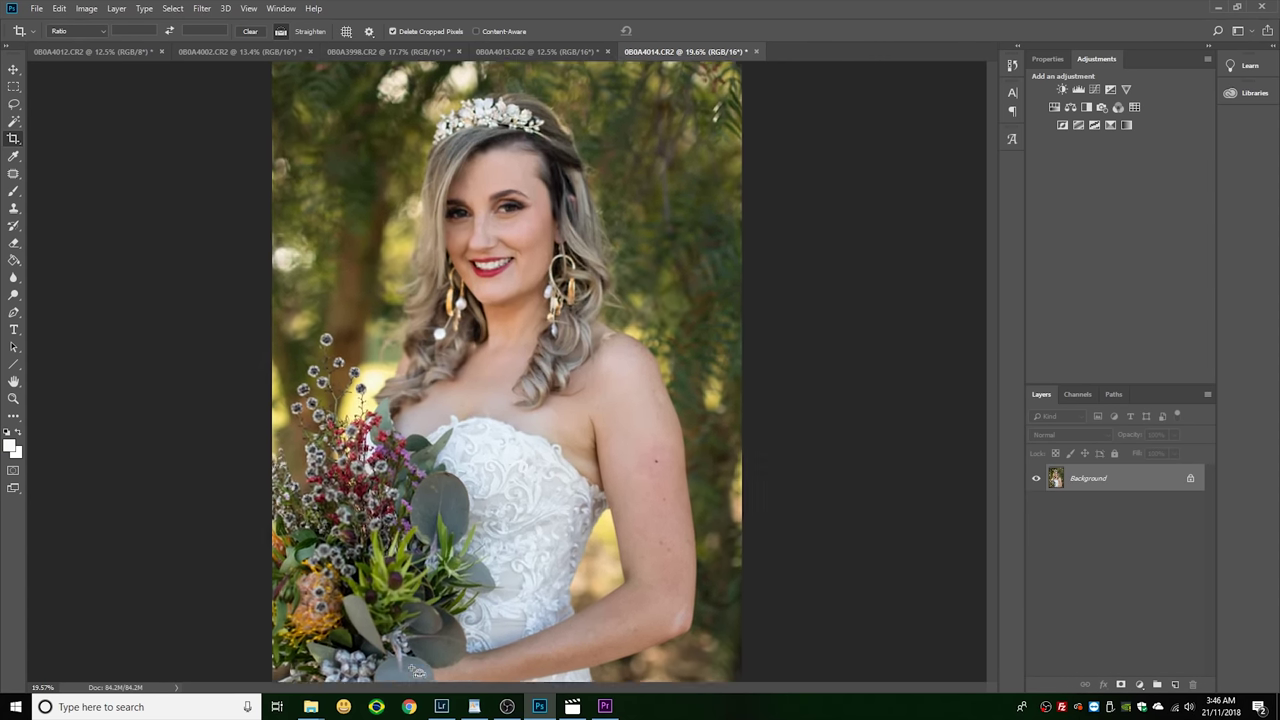
{"action": "scroll", "coordinate": [366, 463], "scroll_direction": "down", "scroll_amount": 3}
{"action": "scroll", "coordinate": [366, 463], "scroll_direction": "left", "scroll_amount": 3}
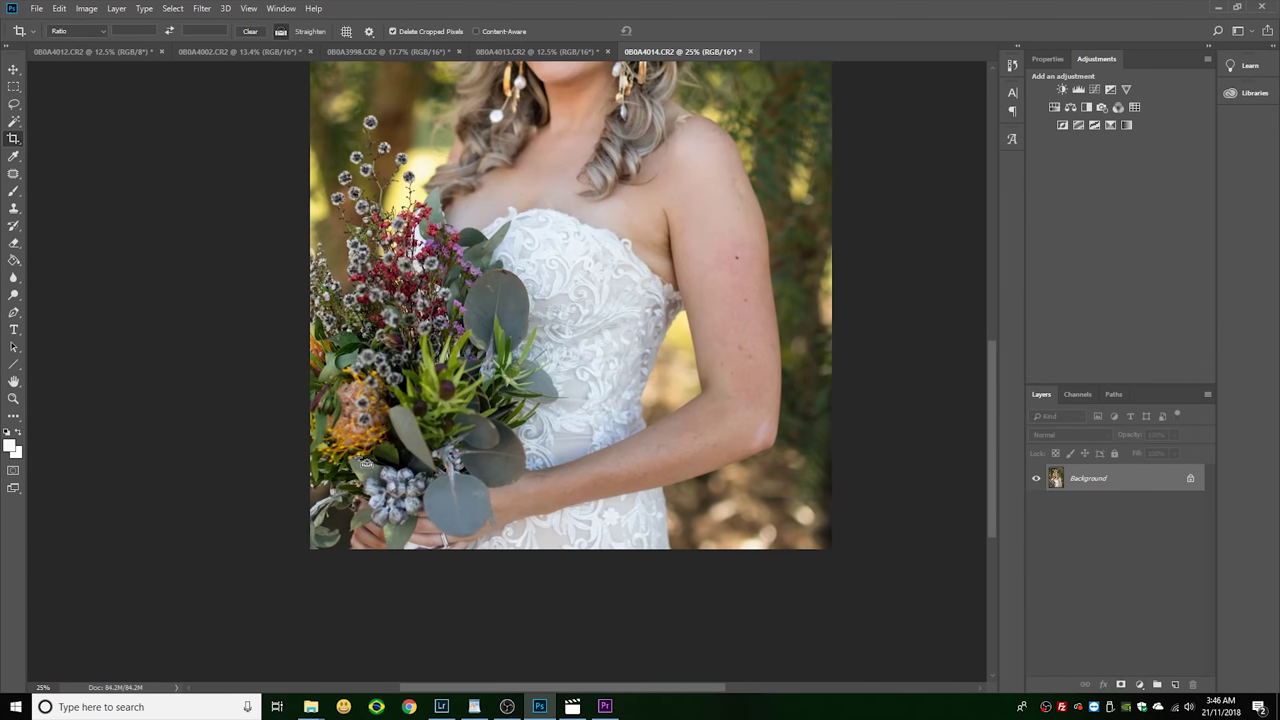
{"action": "key", "text": "ctrl+0"}
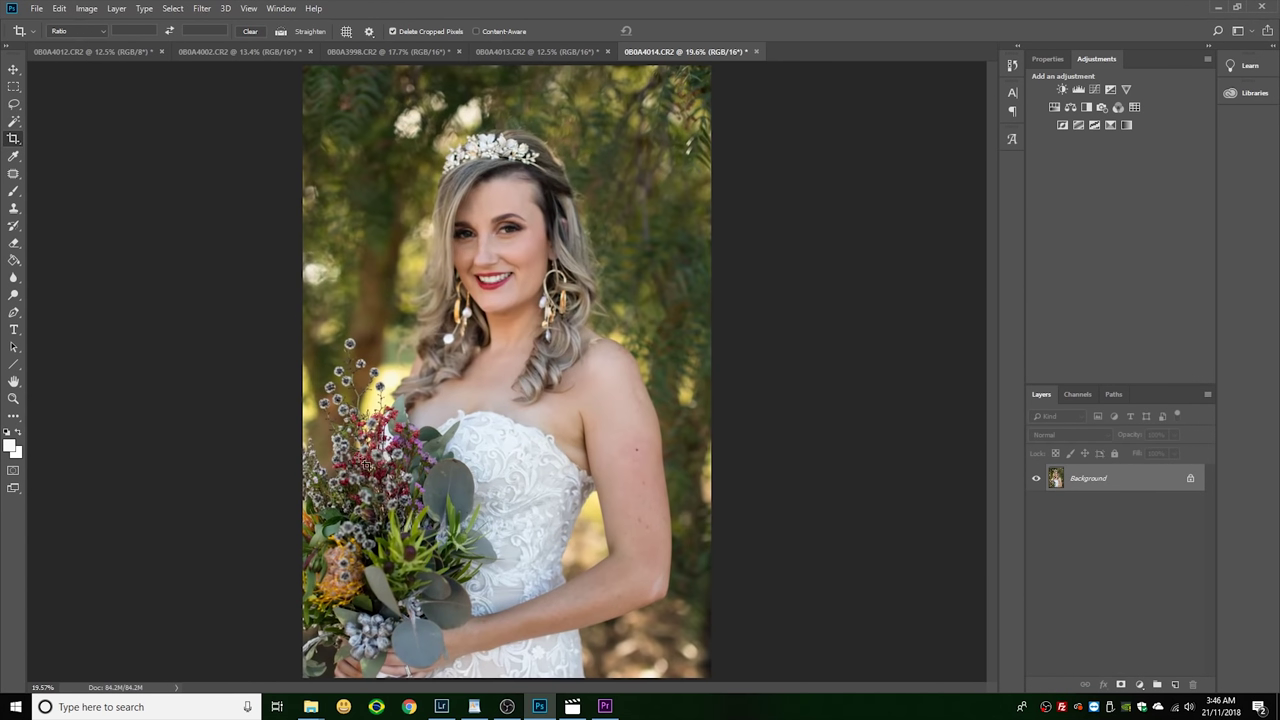
{"action": "left_click", "coordinate": [567, 52]}
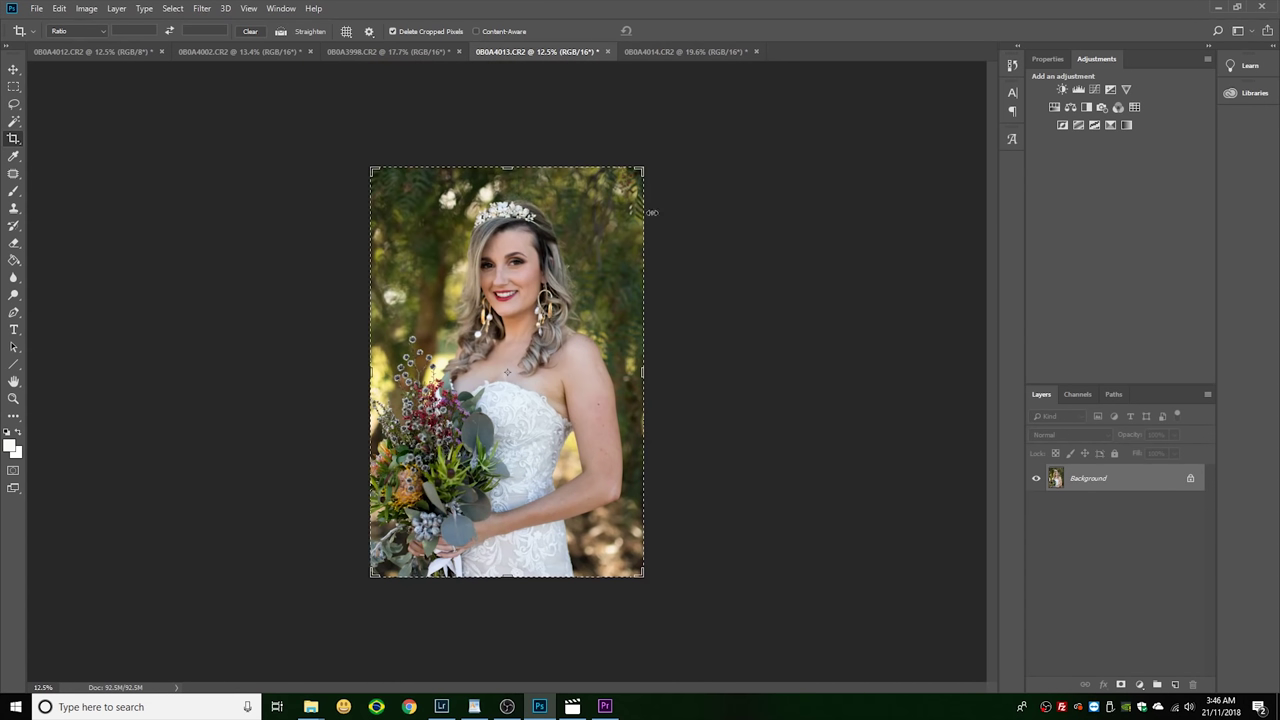
{"action": "key", "text": "ctrl+plus"}
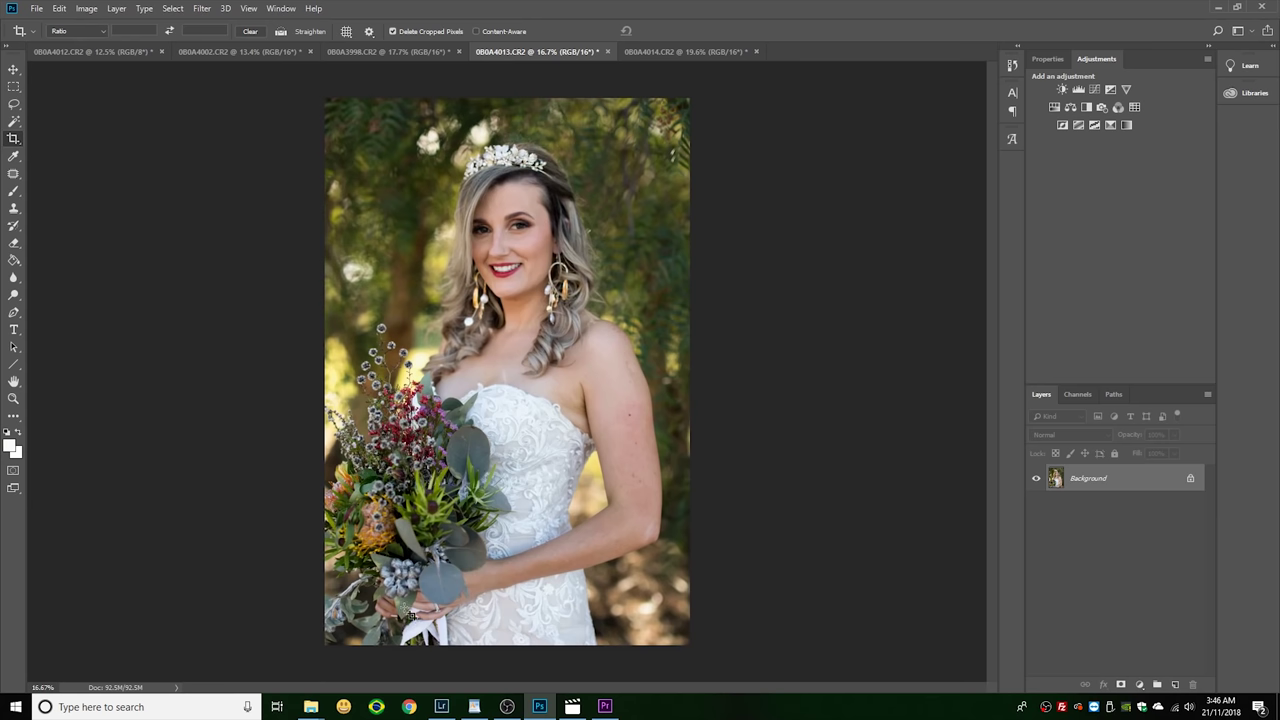
- Compare the tighter portrait 0B0A4014.CR2 with the wider portrait 0B0A4012.CR2
{"action": "left_click", "coordinate": [689, 53]}
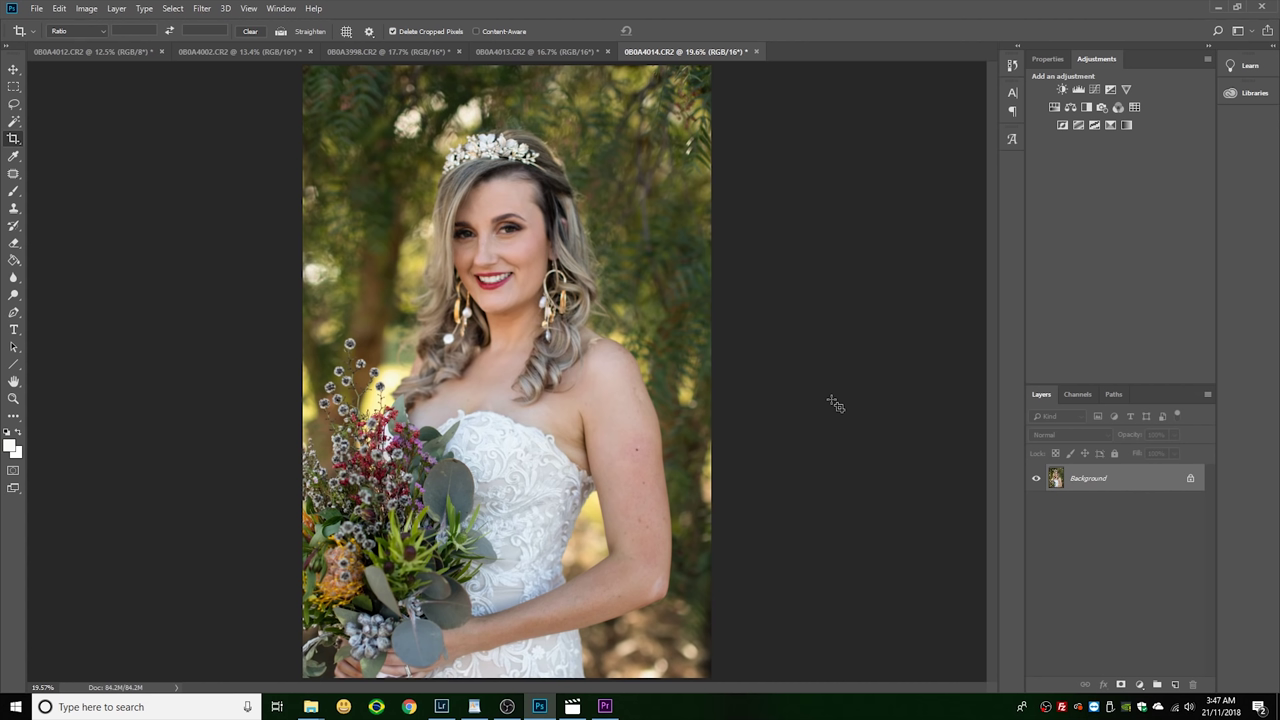
{"action": "key", "text": "ctrl+Tab"}
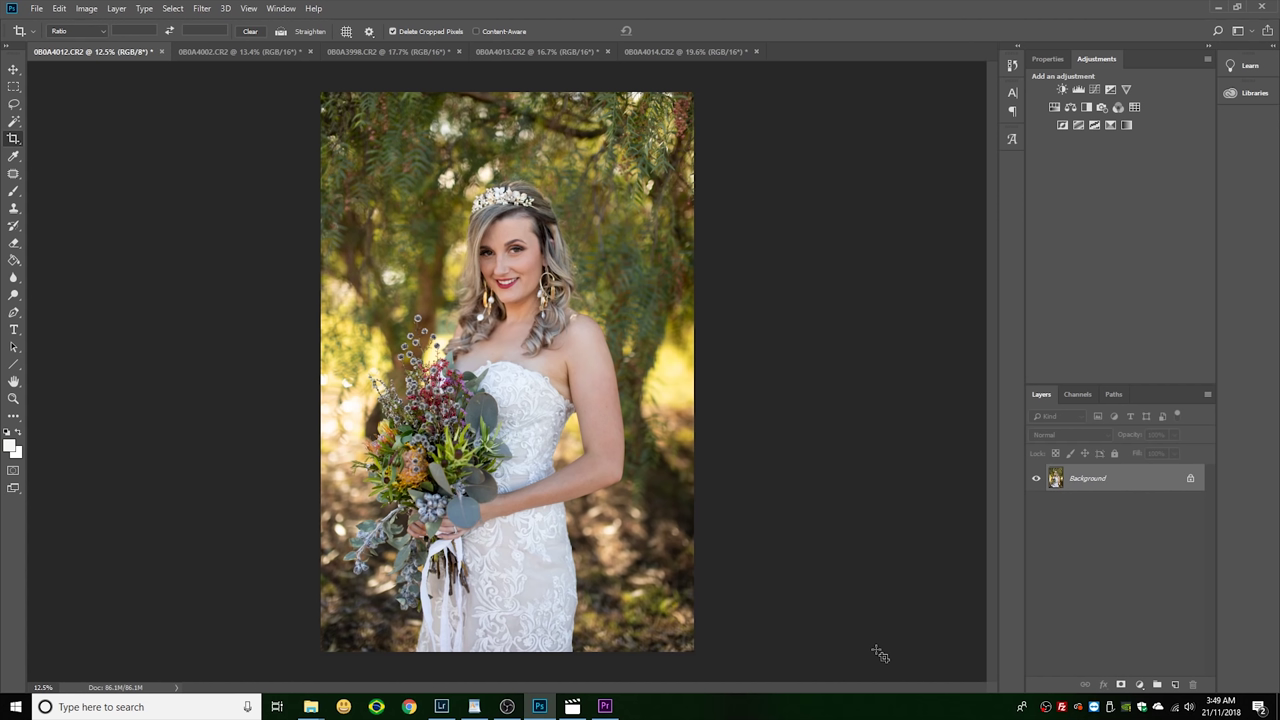
- Bring 0B0A4012.CR2 into the Camera Raw filter, examine the bride's face and hair at 66.6% zoom, and return to the whole frame
{"action": "left_click", "coordinate": [201, 8]}
{"action": "left_click", "coordinate": [258, 90]}
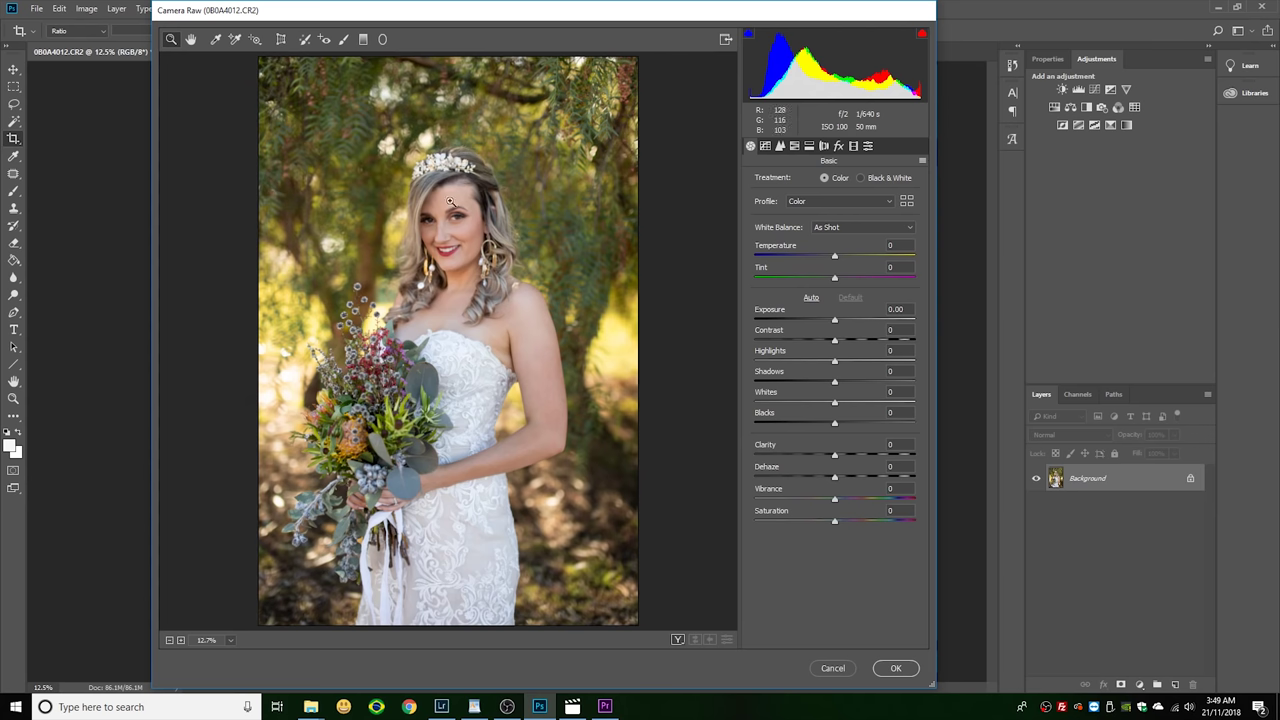
{"action": "left_click_drag", "start_coordinate": [476, 225], "coordinate": [537, 338]}
{"action": "left_click_drag", "start_coordinate": [586, 423], "coordinate": [320, 510]}
{"action": "scroll", "coordinate": [320, 510], "scroll_direction": "down", "scroll_amount": 3}
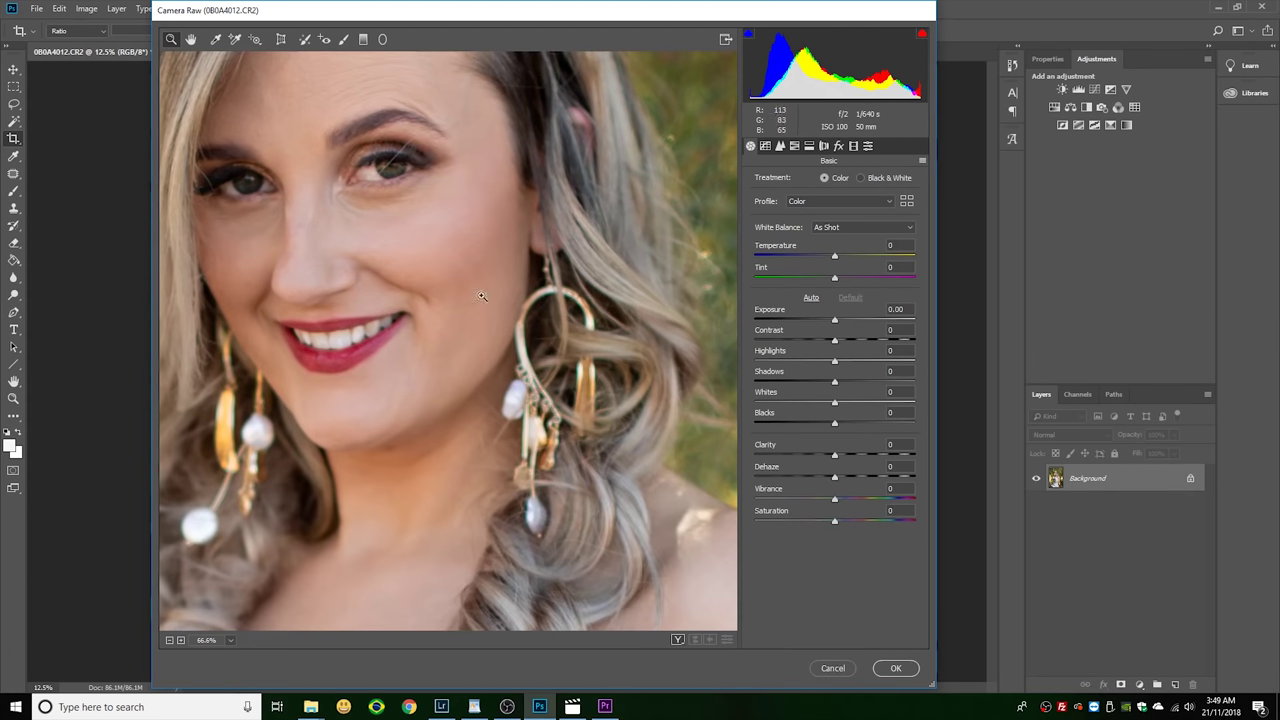
{"action": "scroll", "coordinate": [259, 246], "scroll_direction": "up", "scroll_amount": 2}
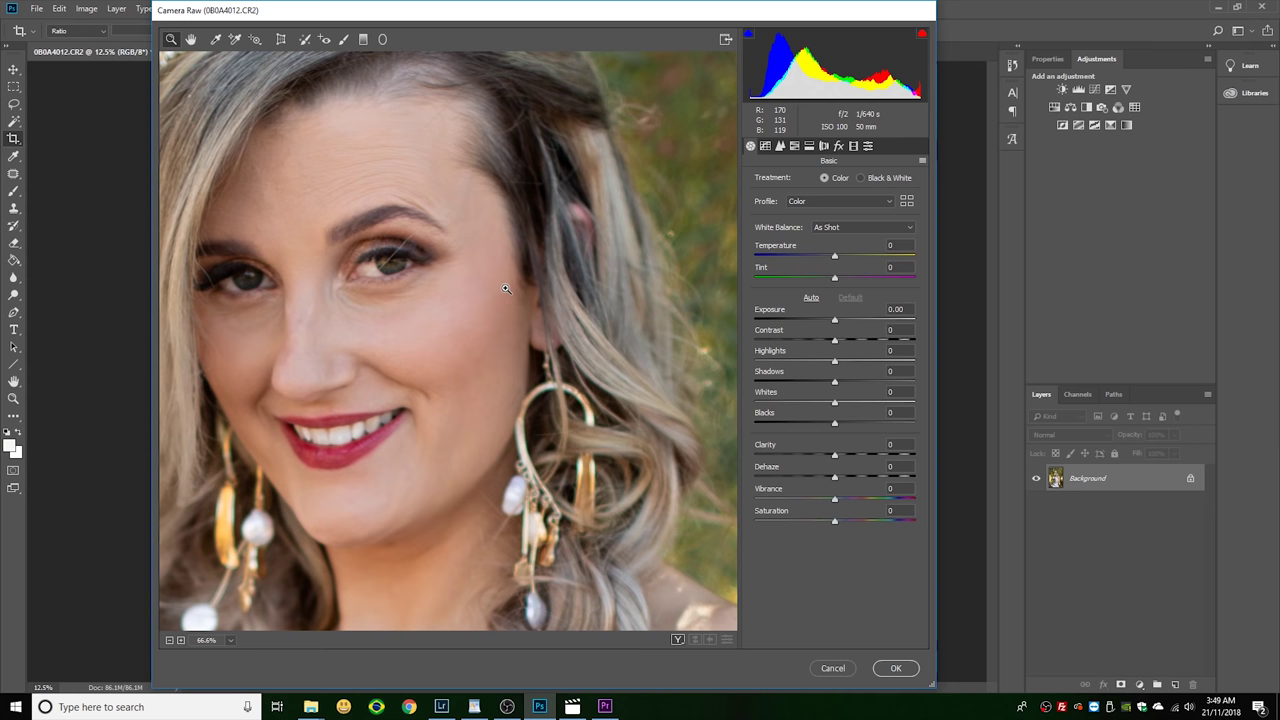
{"action": "key", "text": "ctrl+0"}
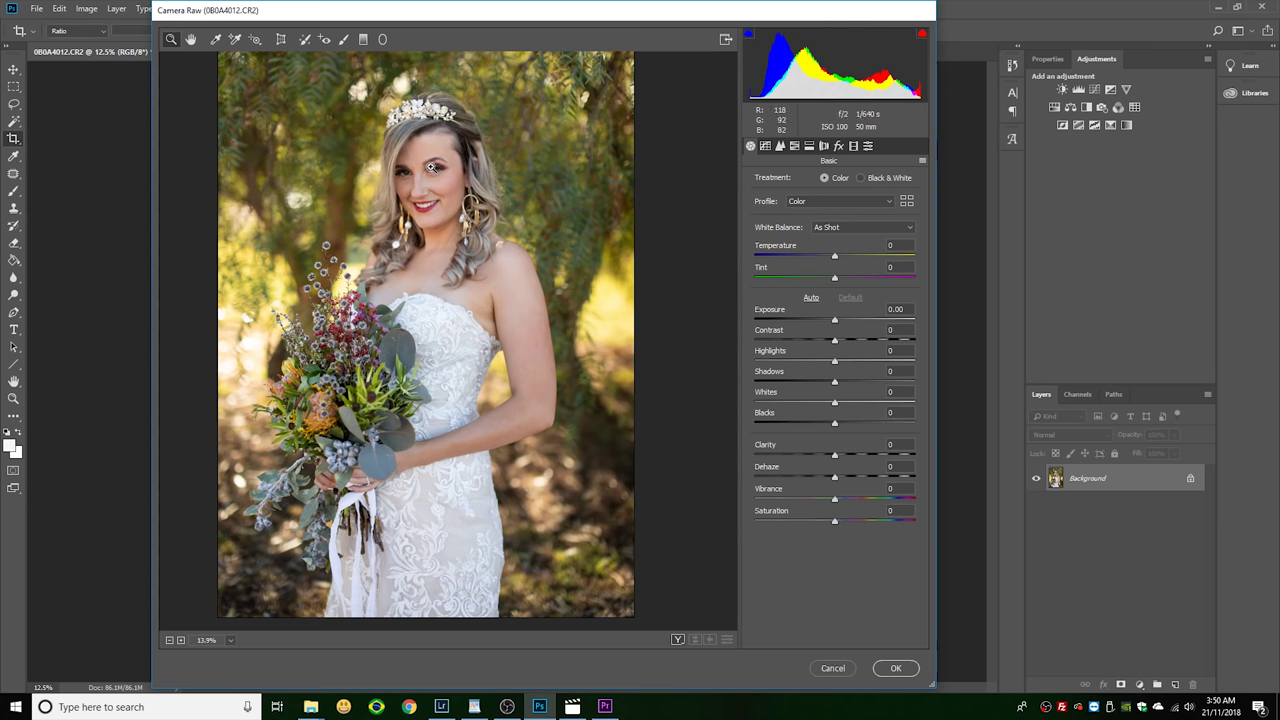
- Examine the bride's face, tiara and earrings at 33.3% and 50% zoom, and try an exposure change on the whole photo
{"action": "left_click", "coordinate": [420, 178]}
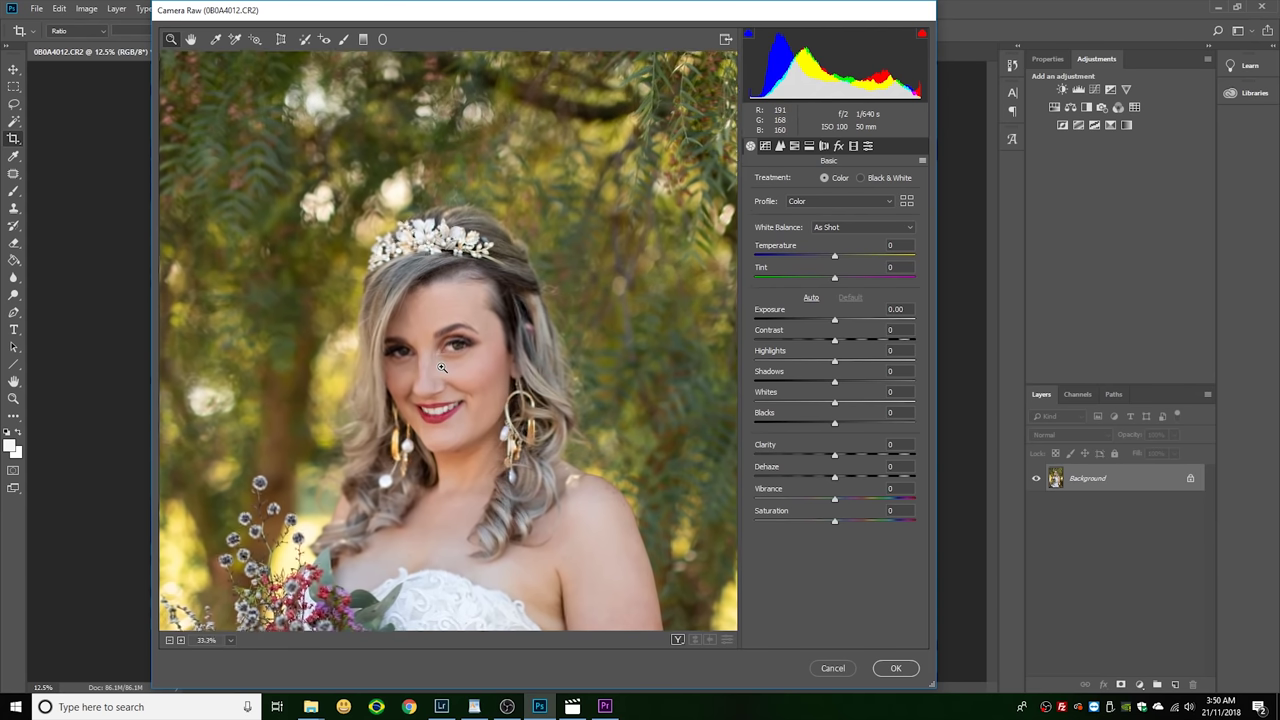
{"action": "left_click", "coordinate": [445, 330]}
{"action": "left_click", "coordinate": [440, 275]}
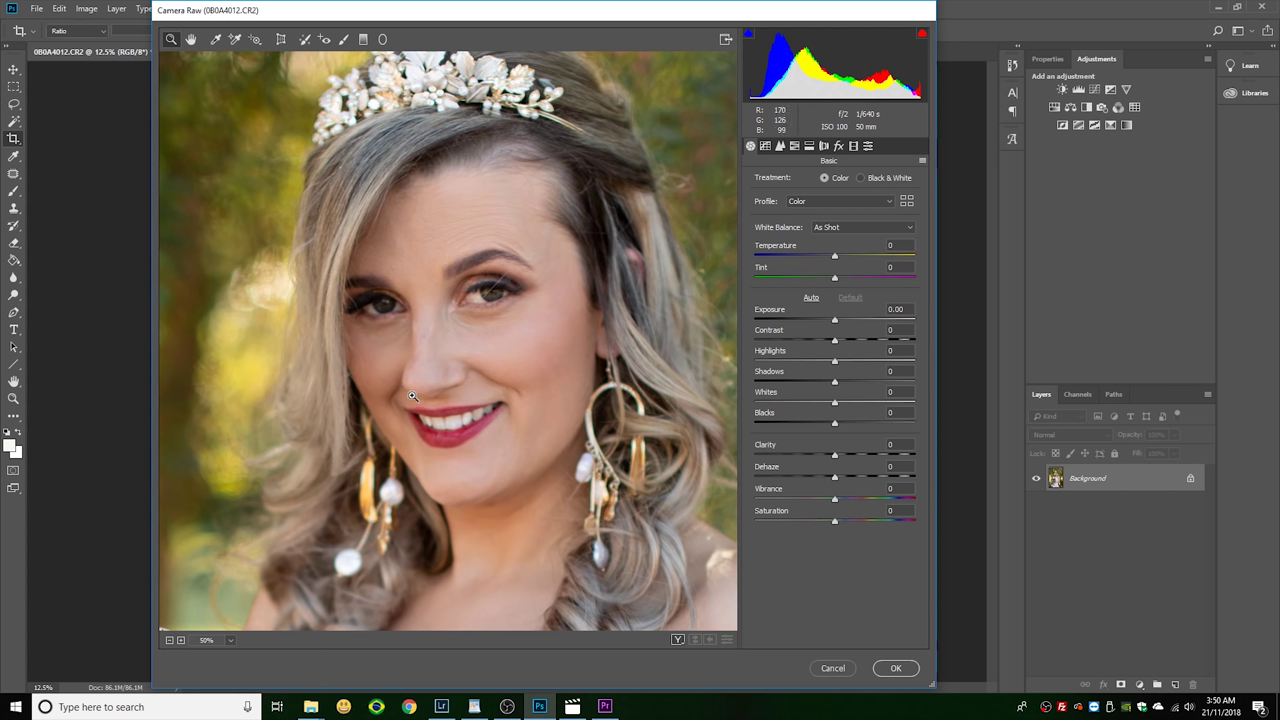
{"action": "scroll", "coordinate": [412, 396], "scroll_direction": "down", "scroll_amount": 1}
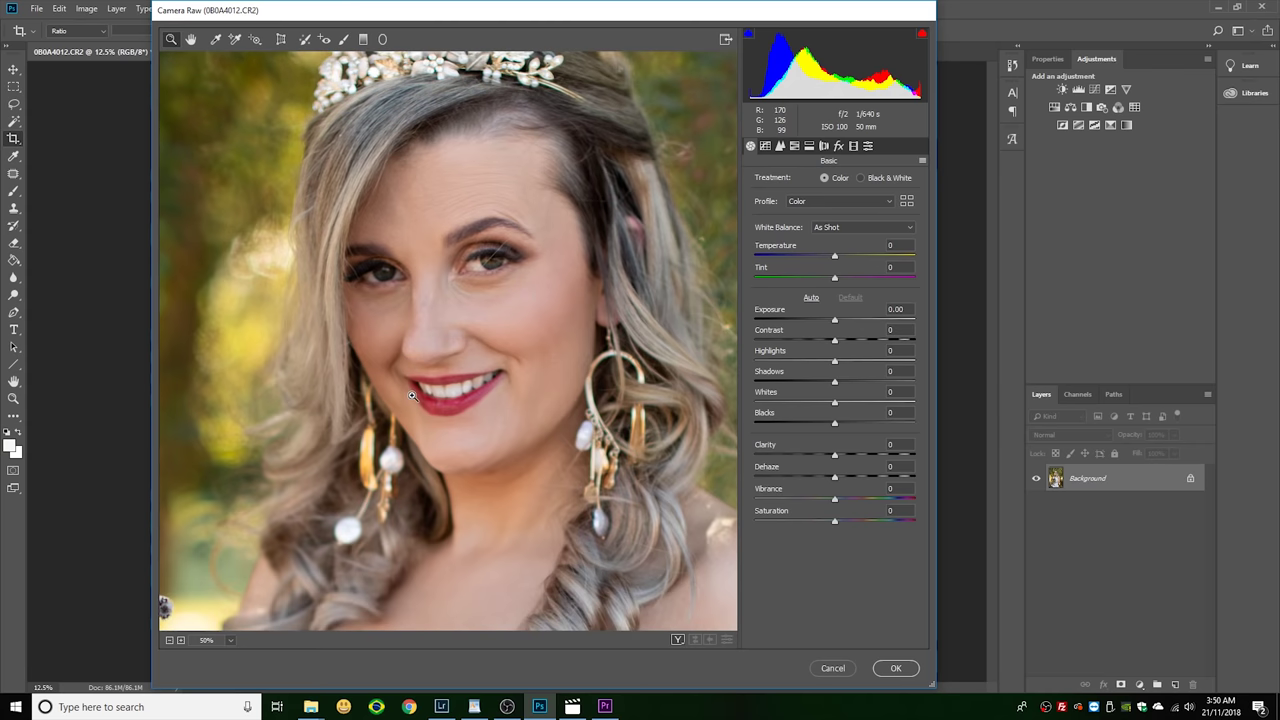
{"action": "key", "text": "ctrl+minus"}
{"action": "key", "text": "ctrl+0"}
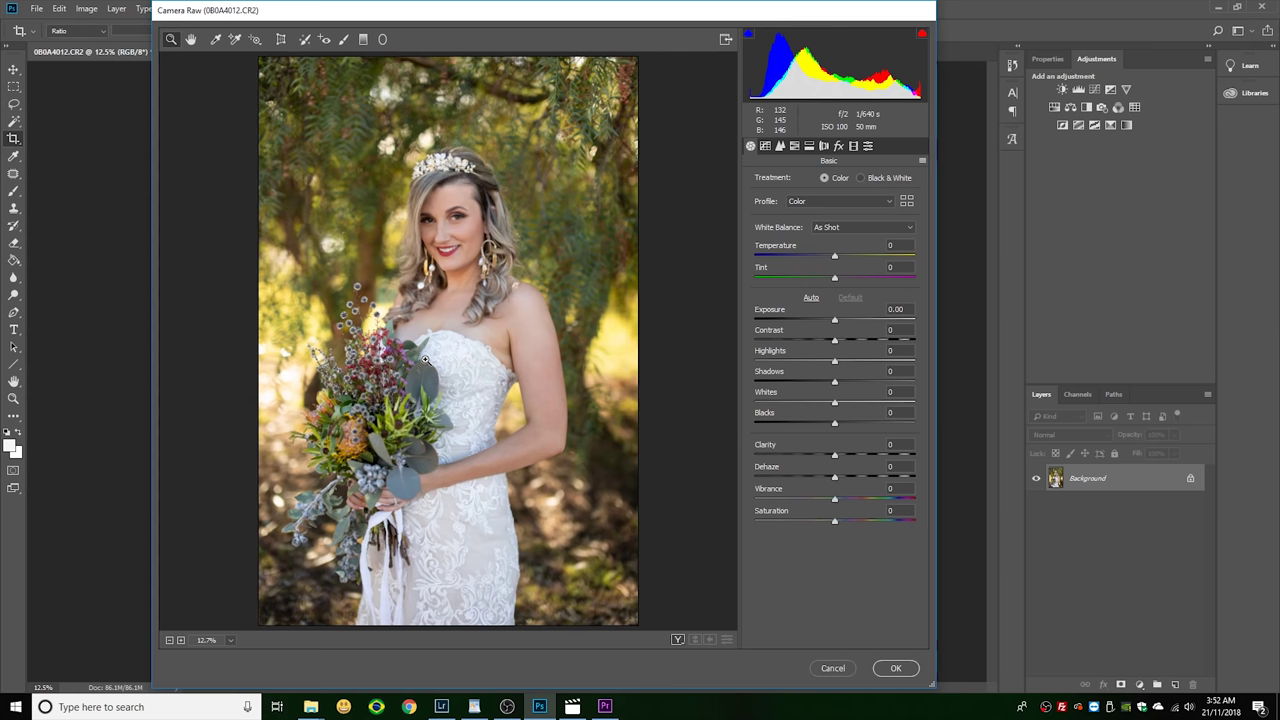
{"action": "left_click_drag", "start_coordinate": [765, 320], "coordinate": [835, 322]}
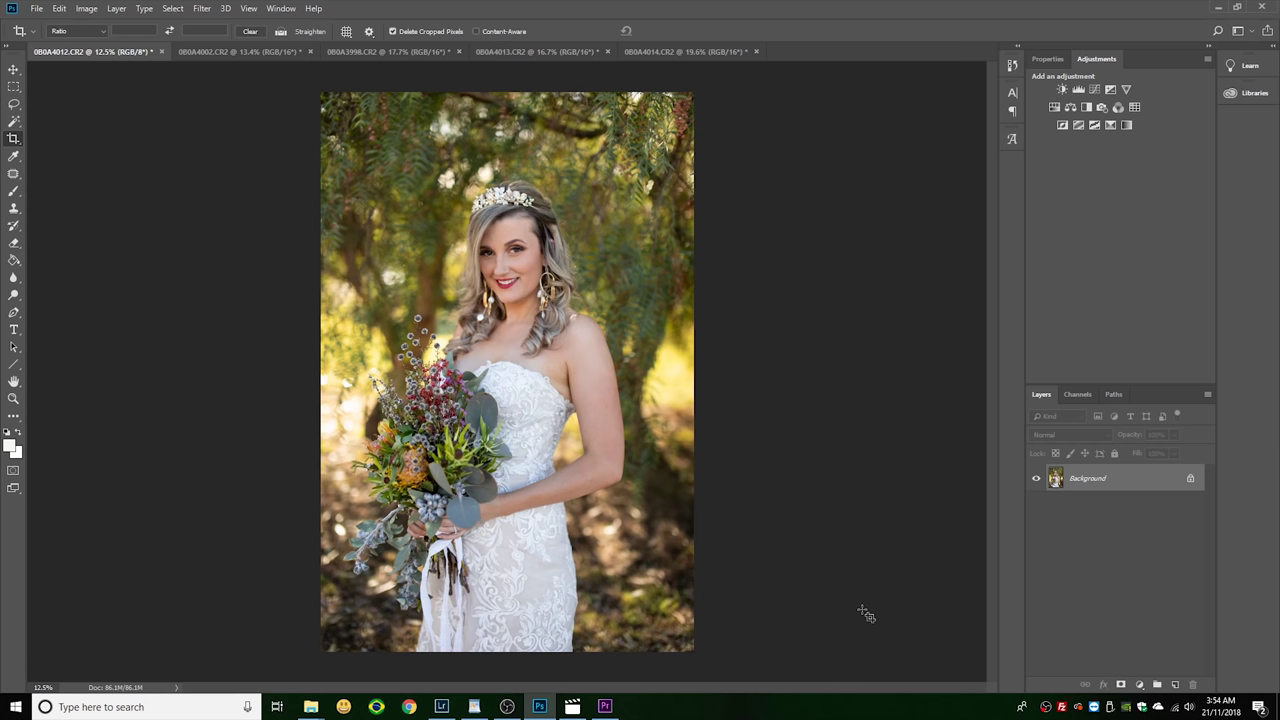
- Open the original raw file 0B0A4012 from the unedited folder in Camera Raw
{"action": "mouse_move", "coordinate": [313, 706]}
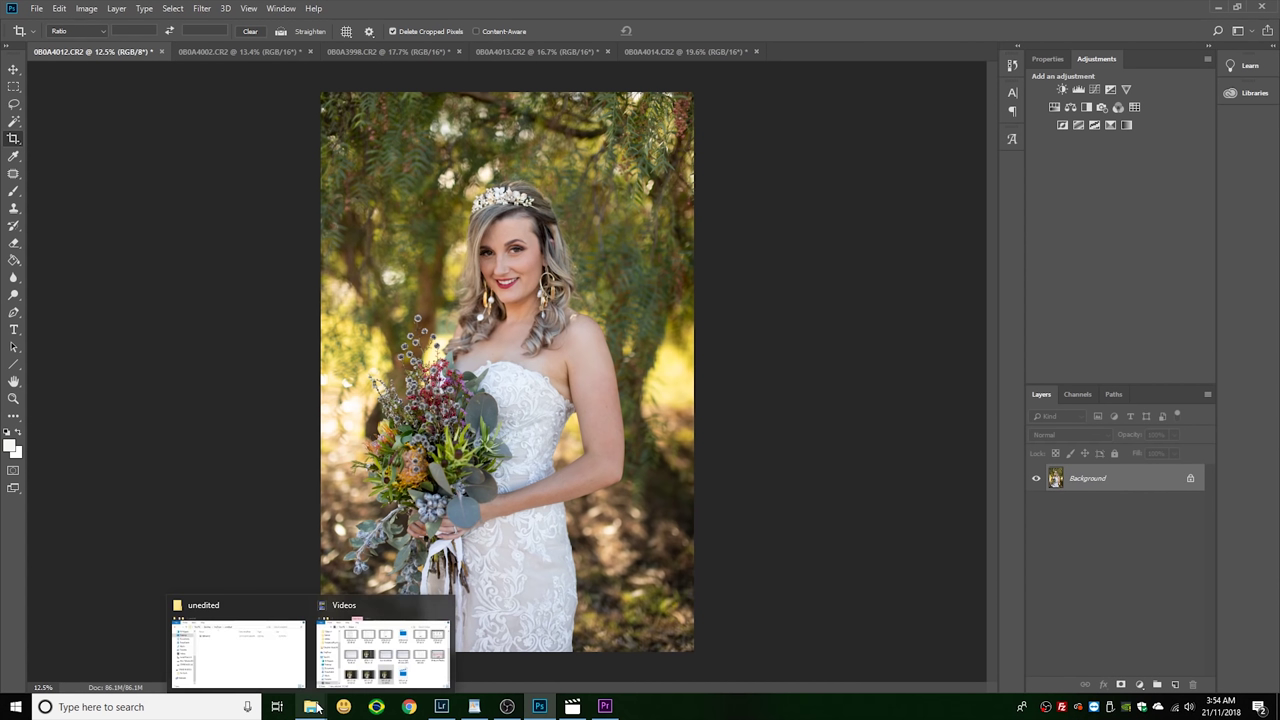
{"action": "left_click", "coordinate": [270, 660]}
{"action": "right_click", "coordinate": [818, 150]}
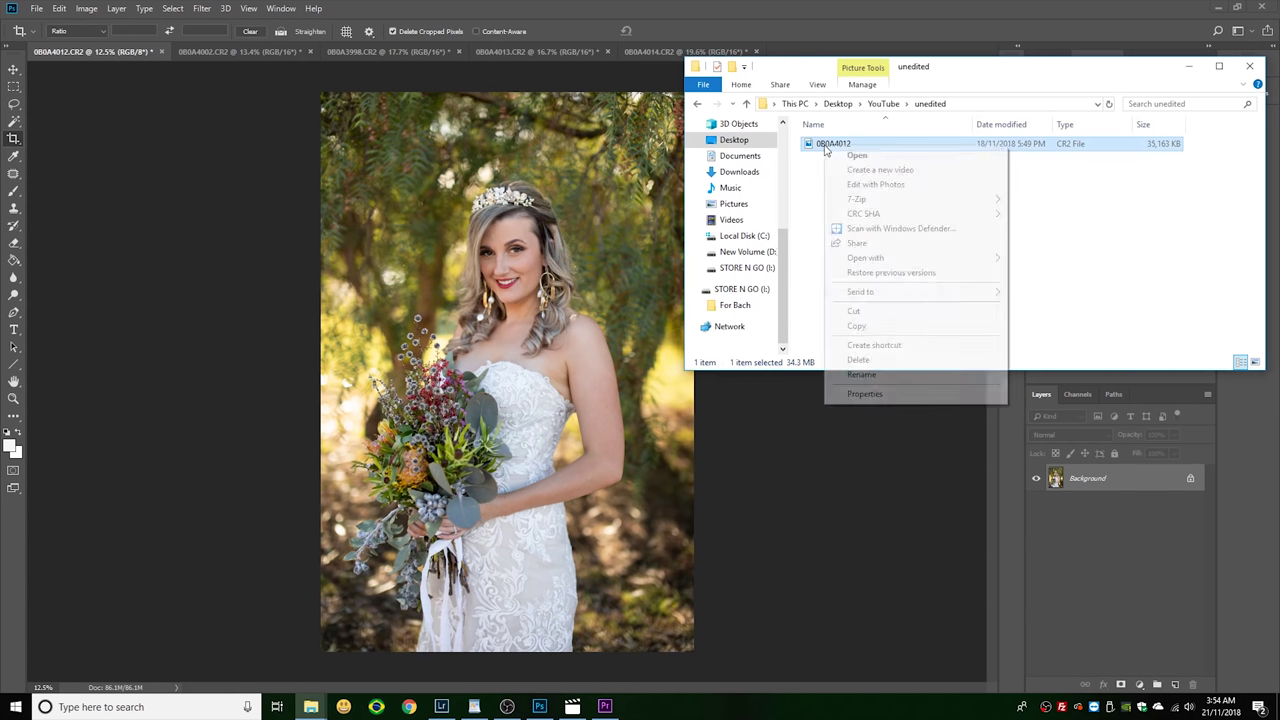
{"action": "mouse_move", "coordinate": [980, 258]}
{"action": "left_click", "coordinate": [1034, 260]}
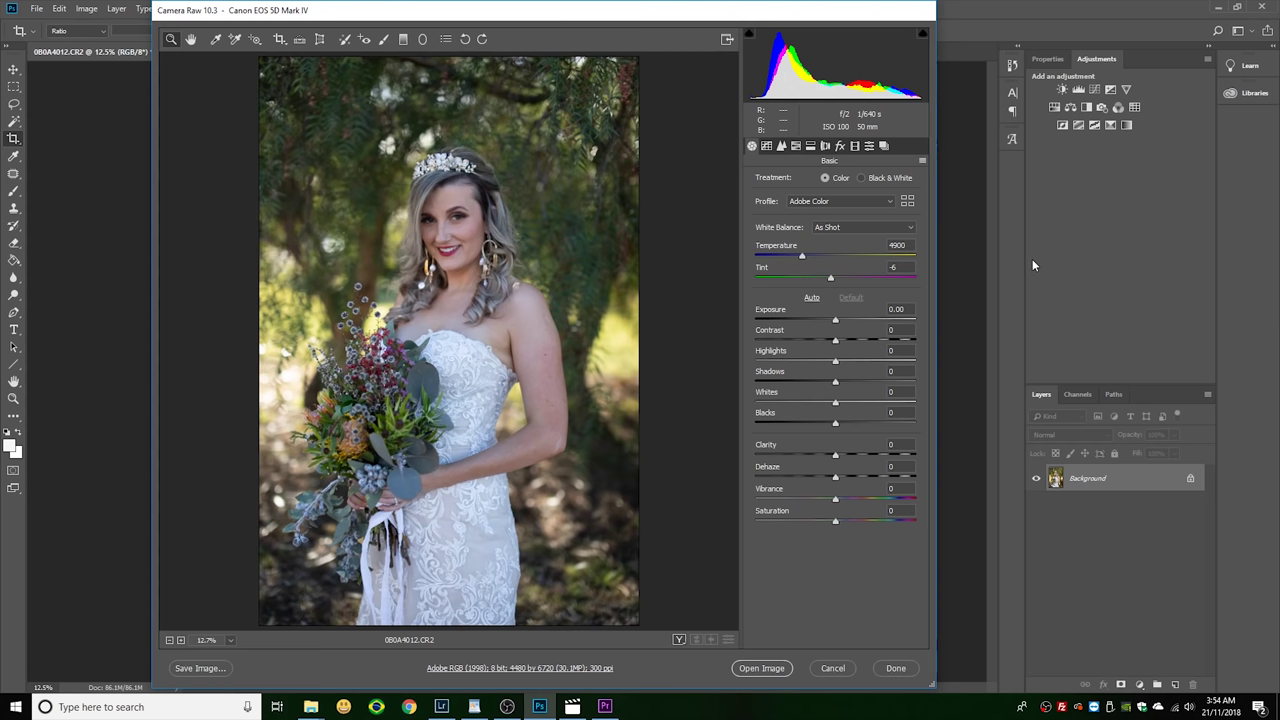
- Move the Camera Raw window aside to compare the unedited raw photo with the edited version behind it, and bring it back over the workspace
{"action": "left_click_drag", "start_coordinate": [555, 10], "coordinate": [1122, 32]}
{"action": "left_click_drag", "start_coordinate": [1231, 35], "coordinate": [622, 11]}
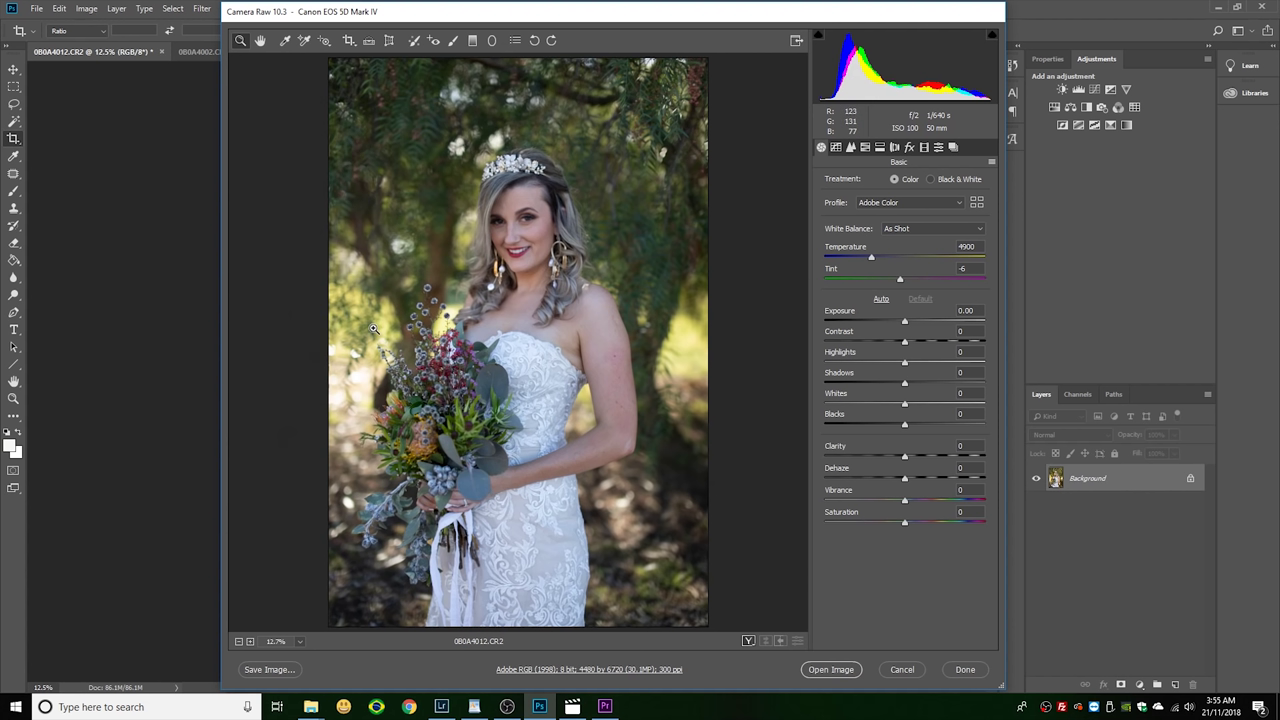
{"action": "left_click_drag", "start_coordinate": [464, 9], "coordinate": [429, 34]}
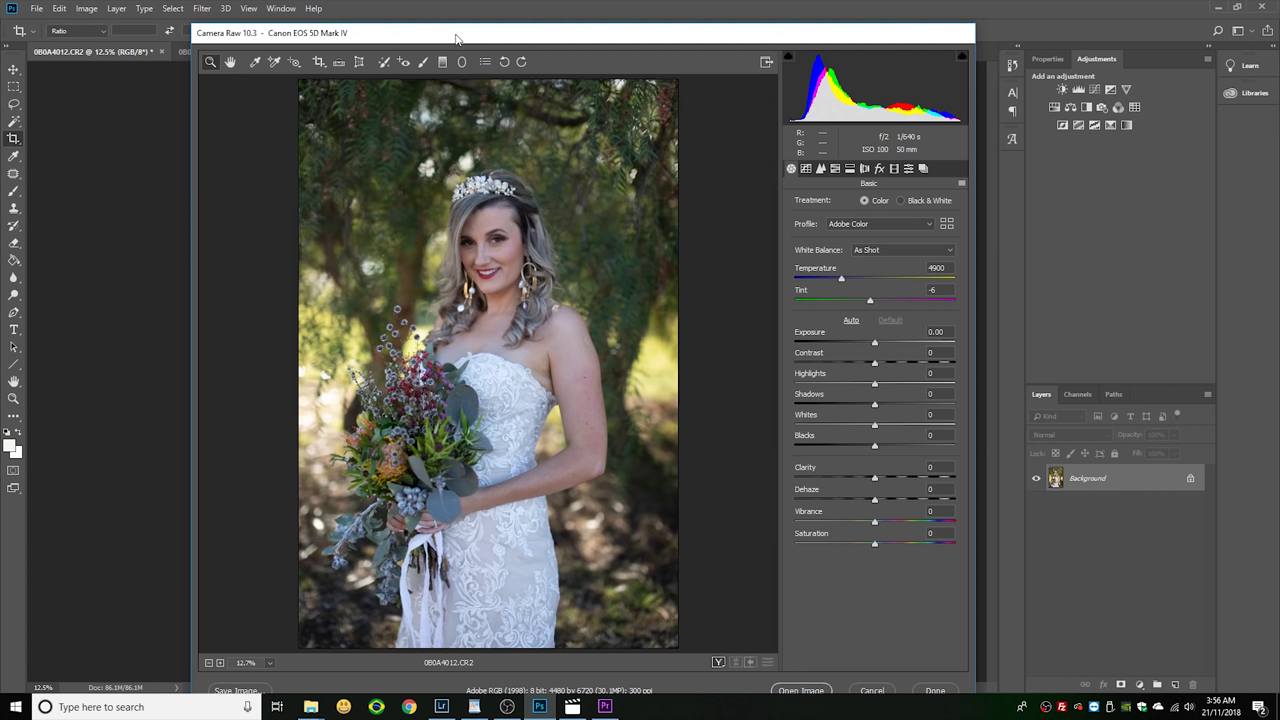
- Warm the raw photo to a temperature of 7100 and check the bride's skin tones up close and in the whole frame
{"action": "left_click", "coordinate": [842, 279]}
{"action": "left_click_drag", "start_coordinate": [841, 282], "coordinate": [875, 287]}
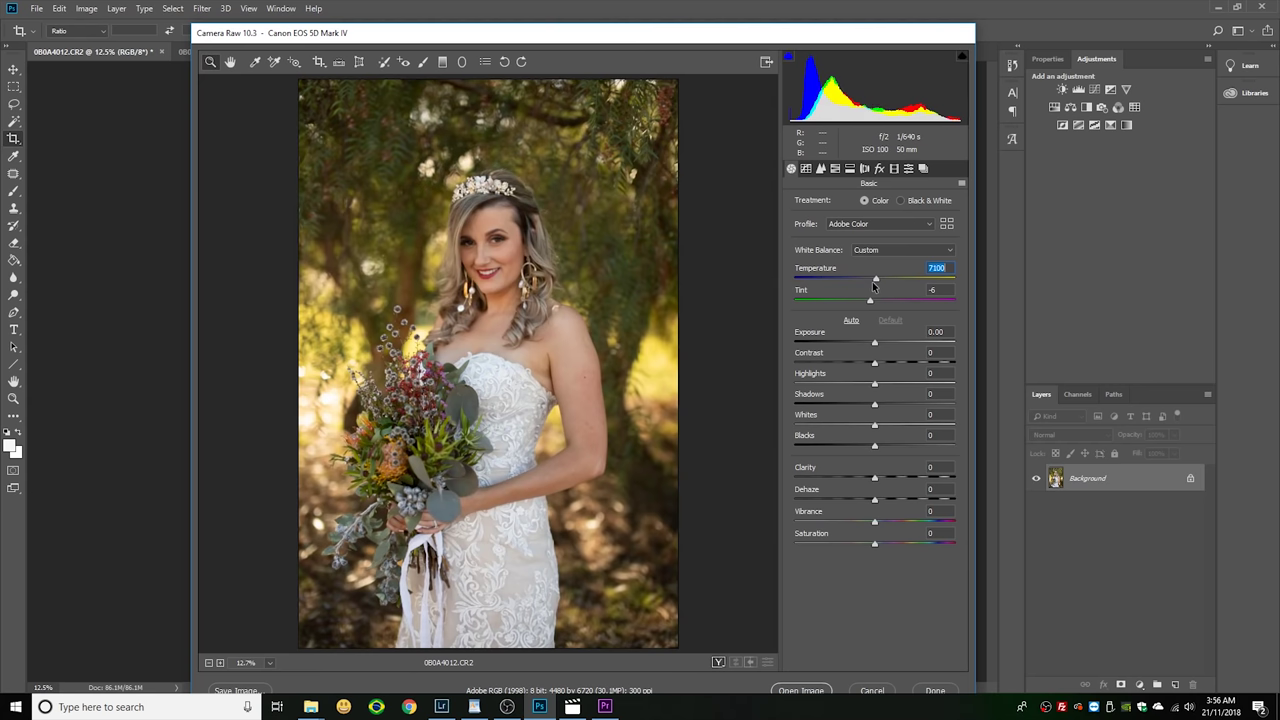
{"action": "left_click", "coordinate": [502, 266]}
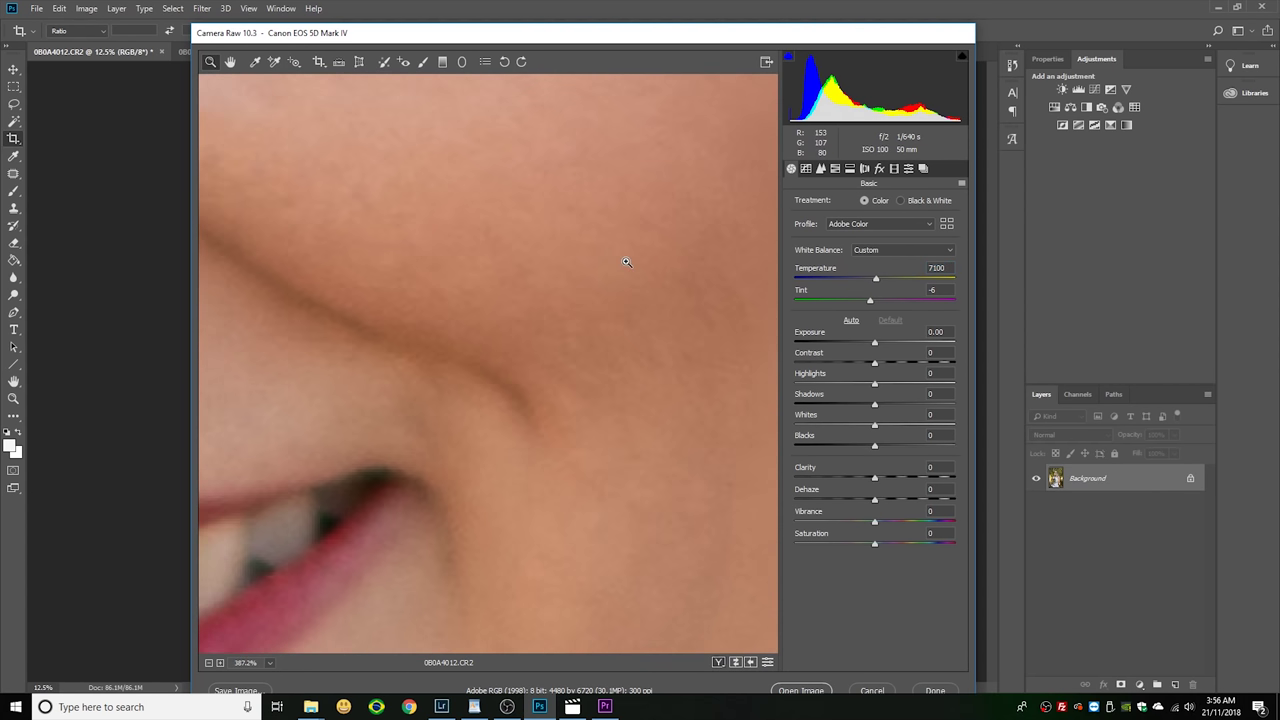
{"action": "left_click", "coordinate": [580, 312]}
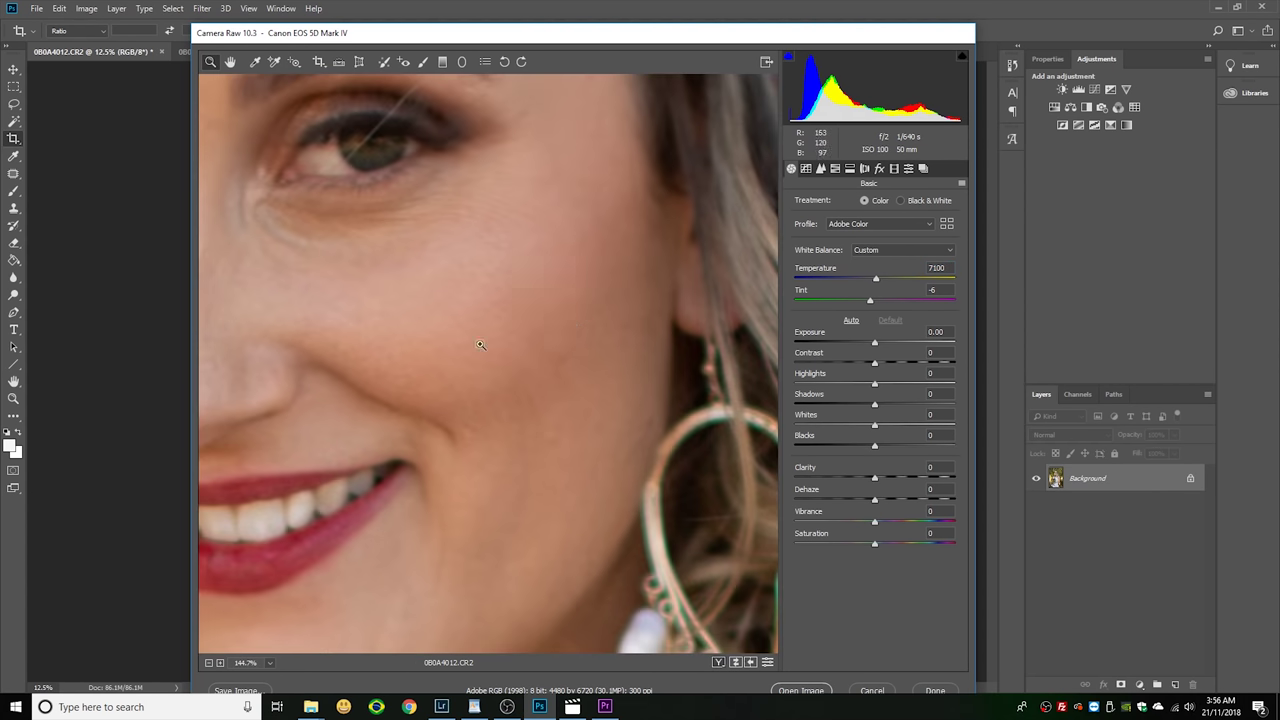
{"action": "left_click", "coordinate": [535, 365], "text": "alt"}
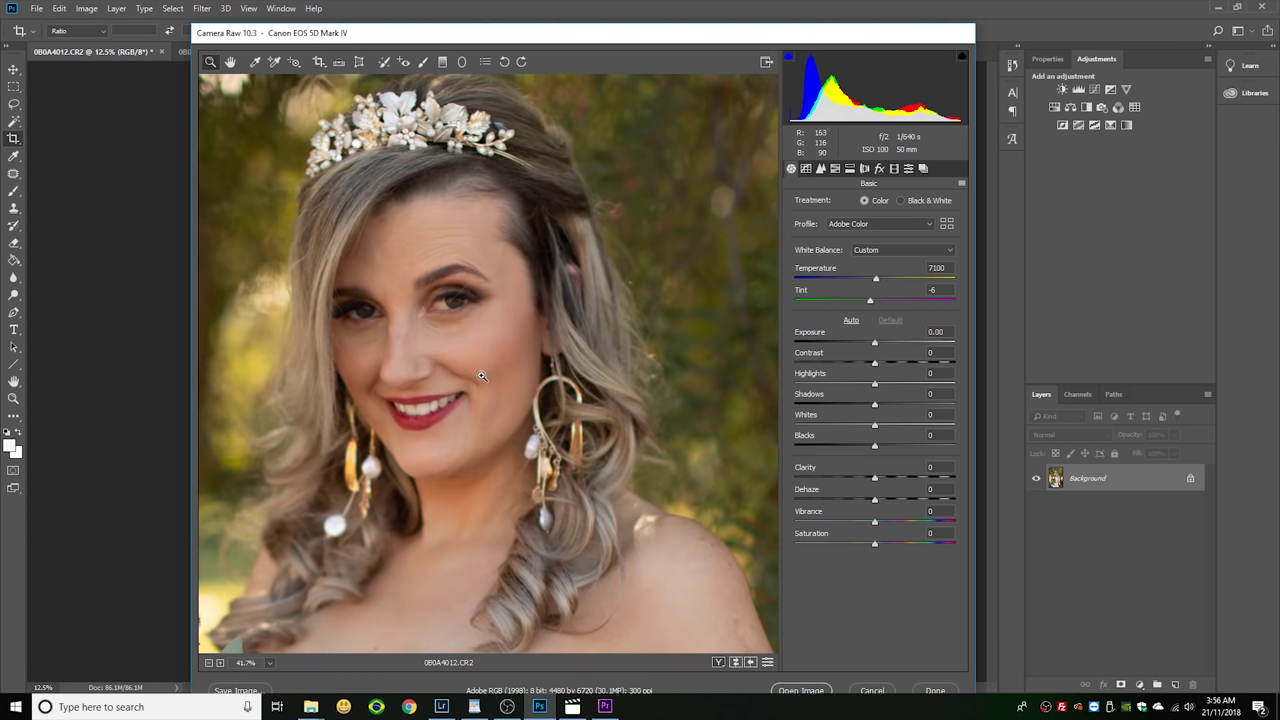
{"action": "key", "text": "ctrl+0"}
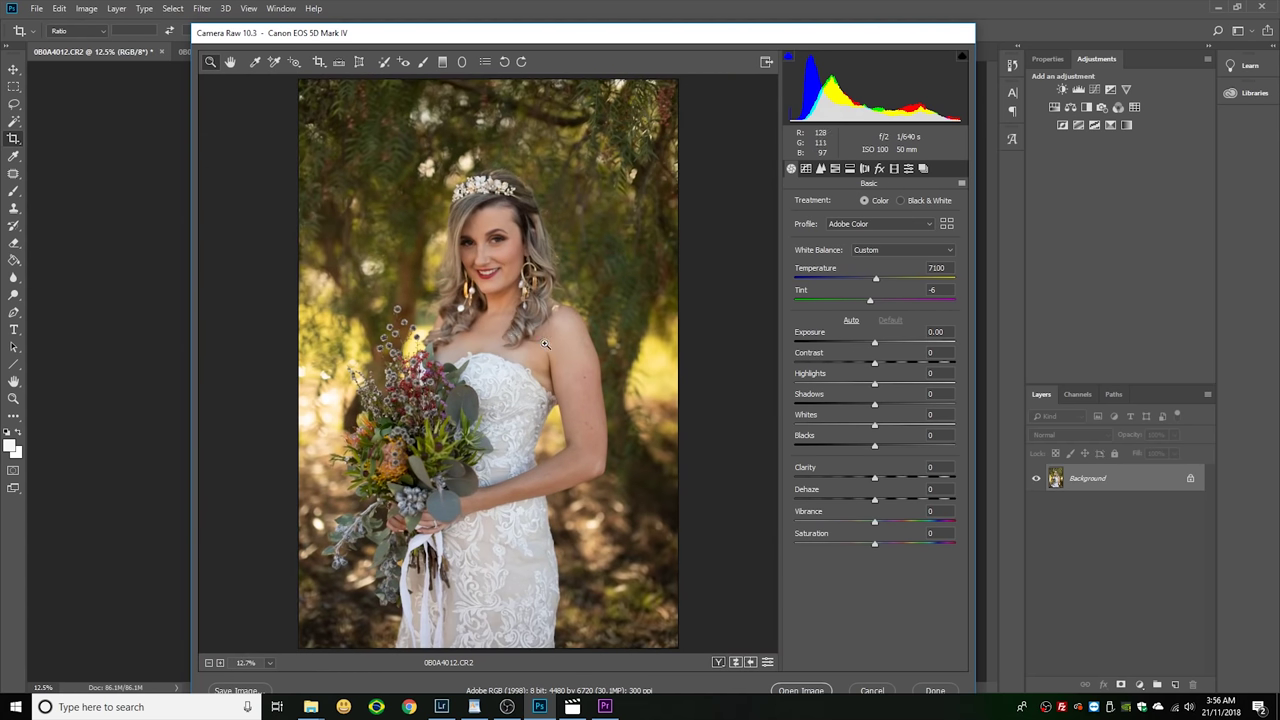
- Set the photo's Clarity to +12 and check the bride's eyes and forehead up close
{"action": "left_click", "coordinate": [875, 481]}
{"action": "left_click_drag", "start_coordinate": [874, 480], "coordinate": [883, 480]}
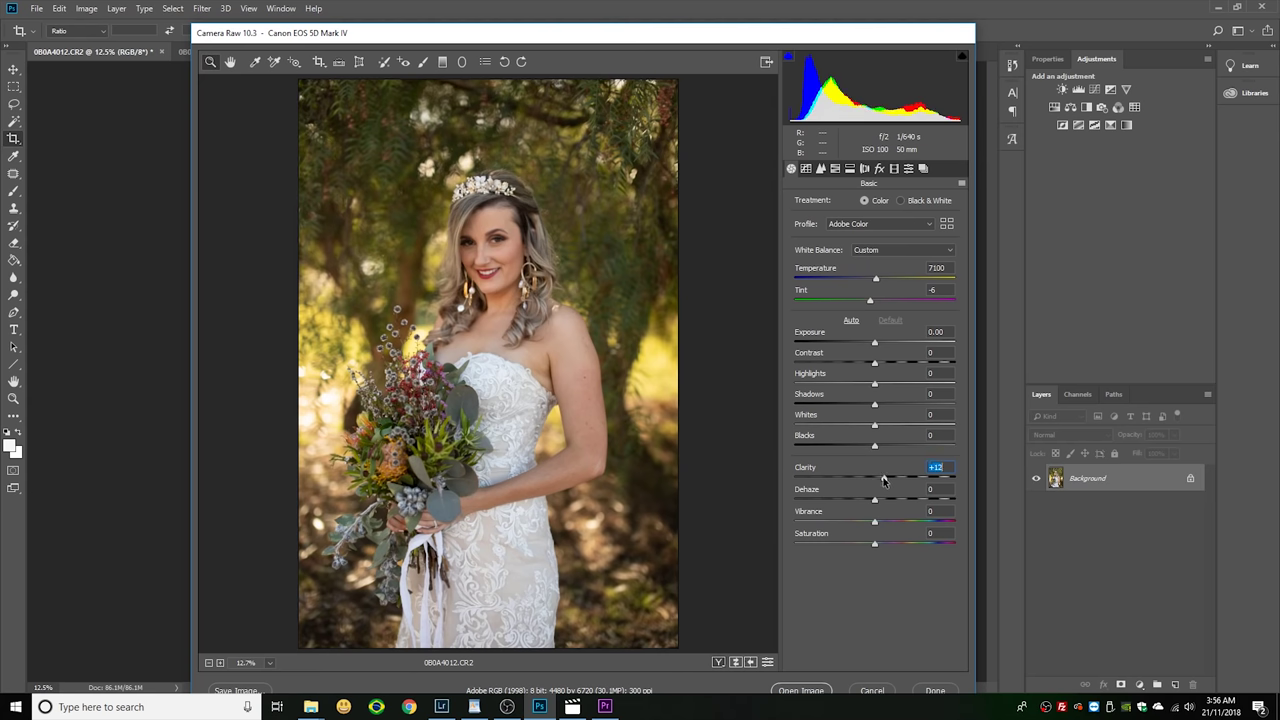
{"action": "left_click_drag", "start_coordinate": [498, 223], "coordinate": [584, 225]}
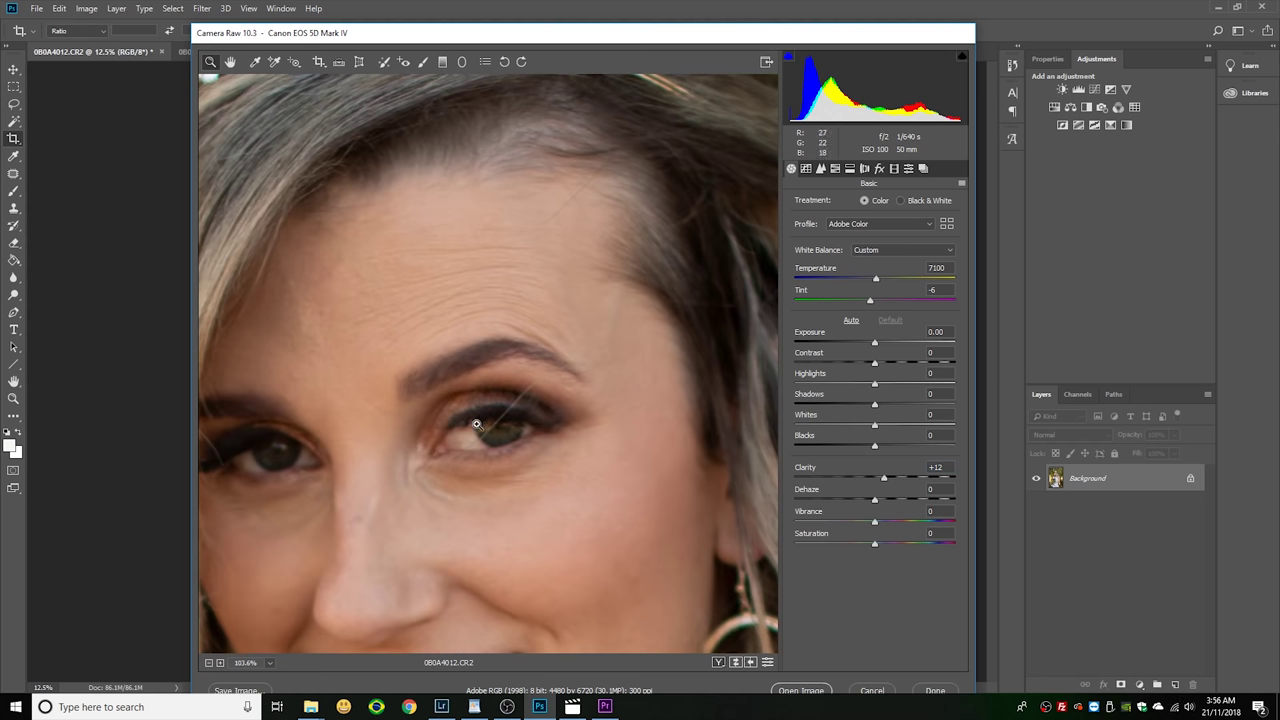
{"action": "key", "text": "ctrl+0"}
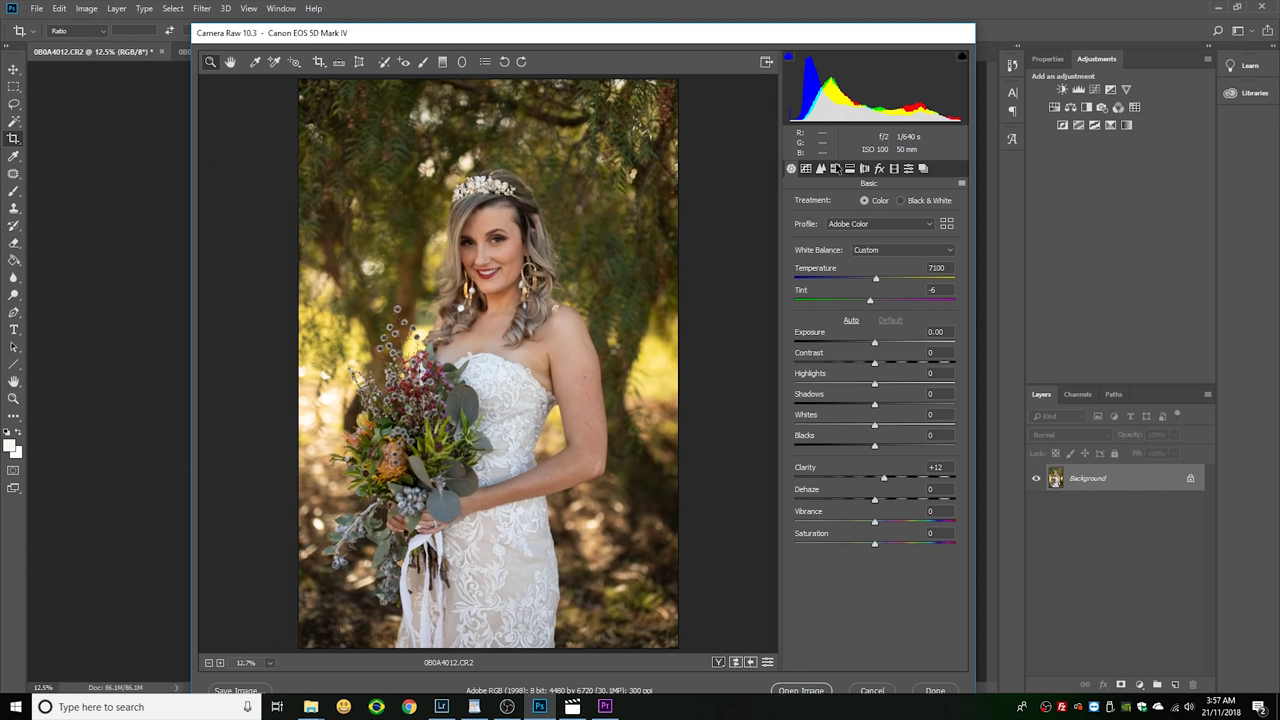
- Adjust the yellows in HSL to saturation +21, luminance +35 and hue -8
{"action": "left_click", "coordinate": [835, 169]}
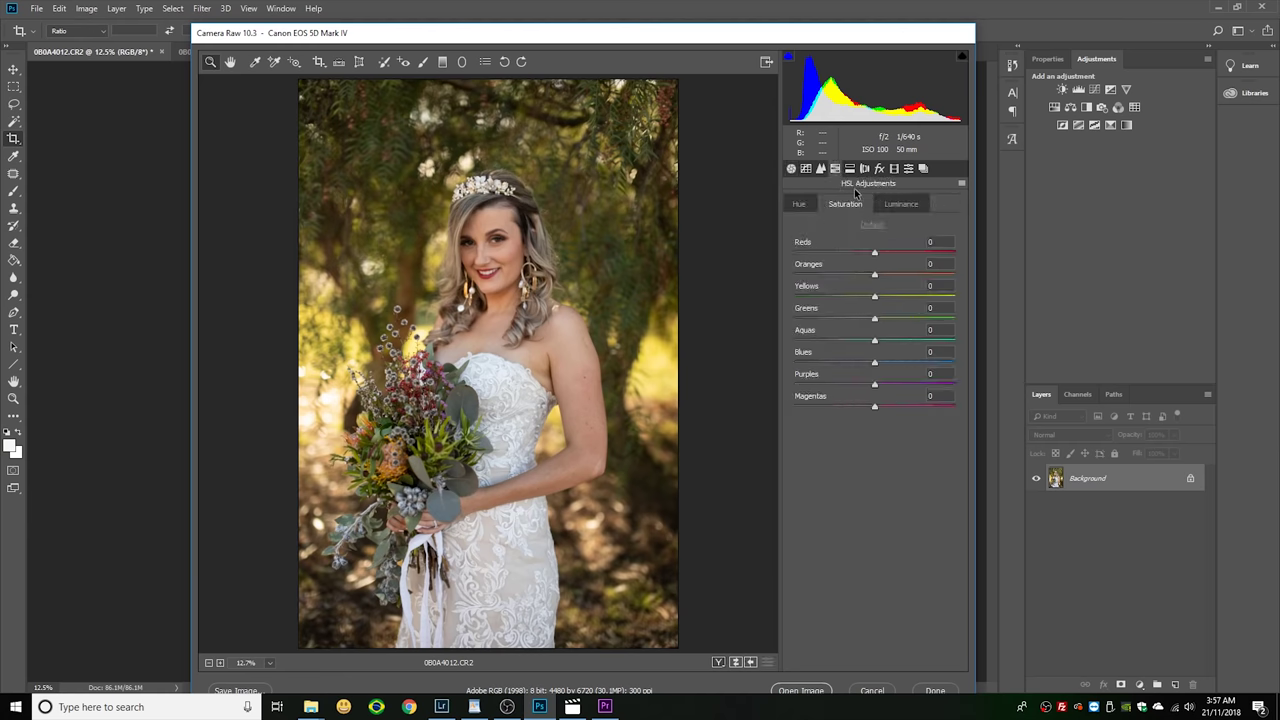
{"action": "left_click", "coordinate": [897, 297]}
{"action": "left_click_drag", "start_coordinate": [900, 294], "coordinate": [891, 297]}
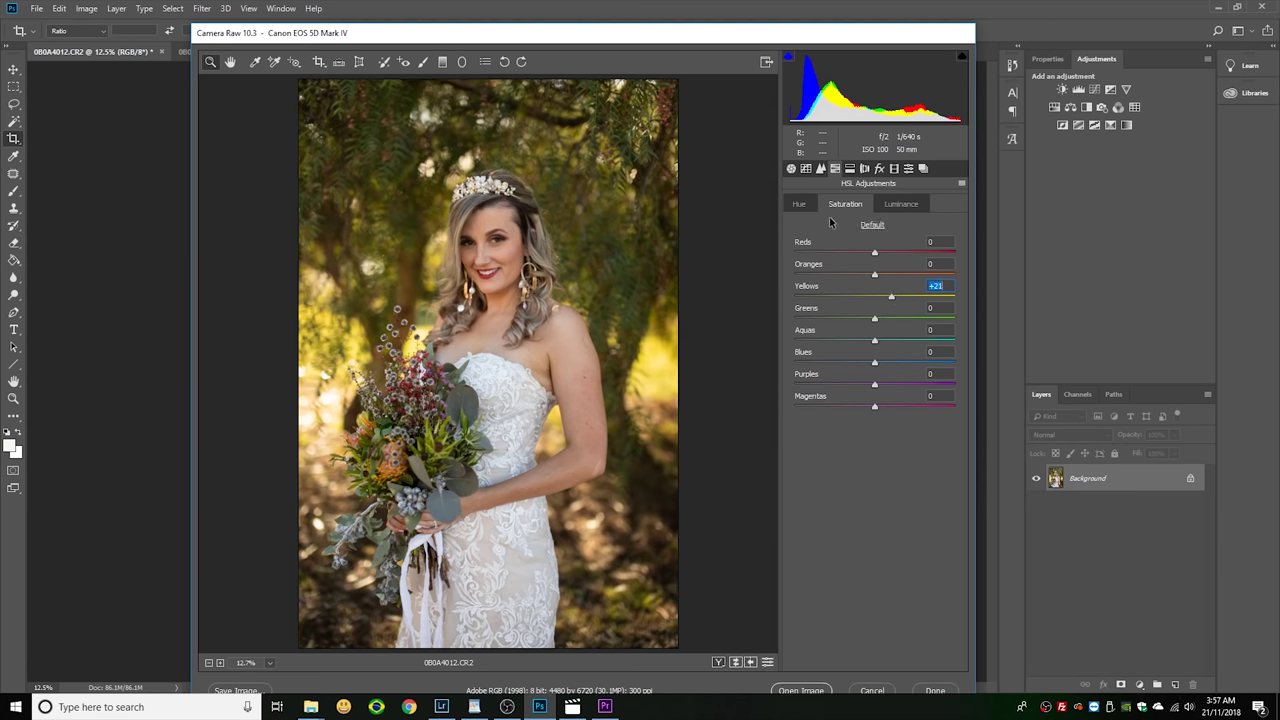
{"action": "left_click", "coordinate": [895, 207]}
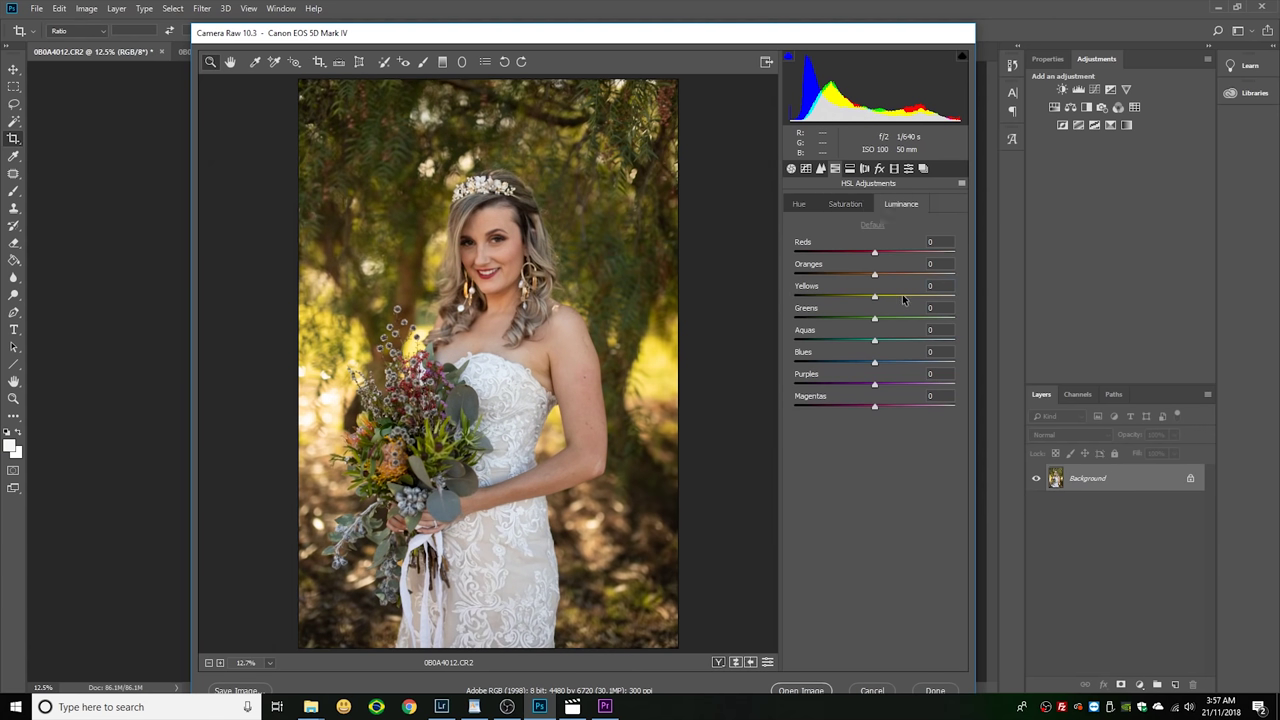
{"action": "left_click", "coordinate": [903, 297]}
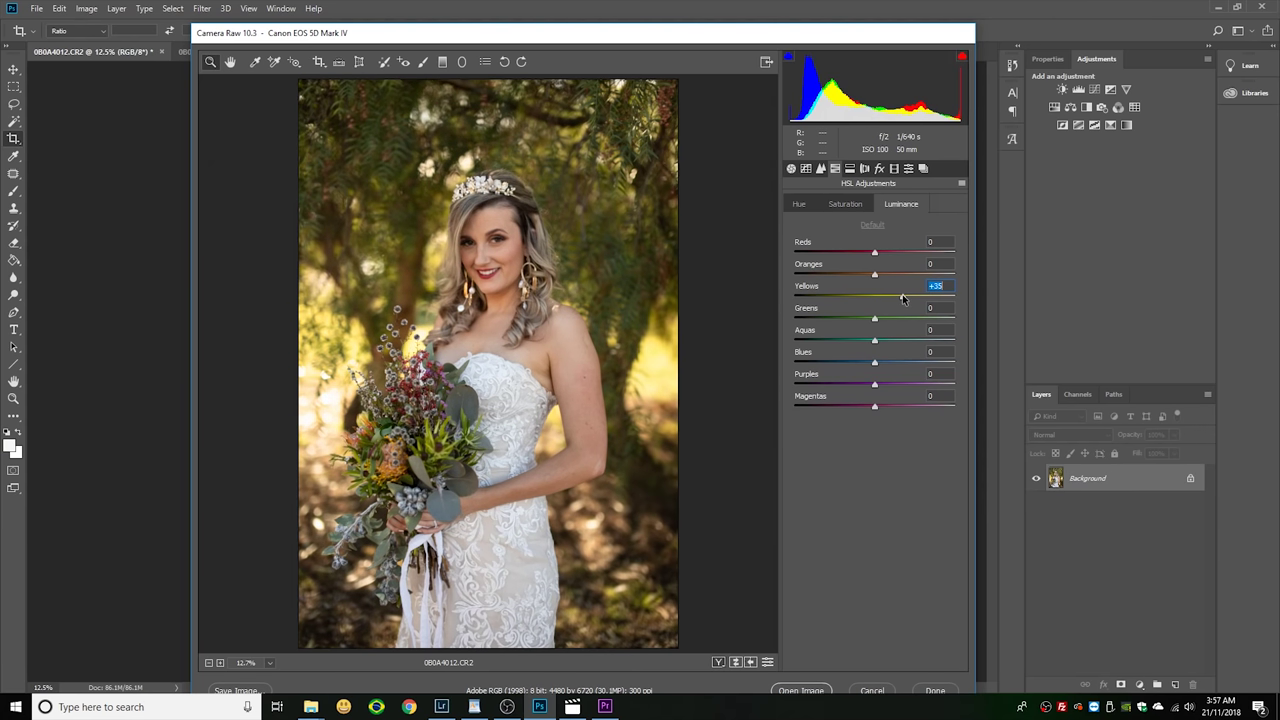
{"action": "left_click", "coordinate": [797, 205]}
{"action": "left_click_drag", "start_coordinate": [875, 297], "coordinate": [867, 299]}
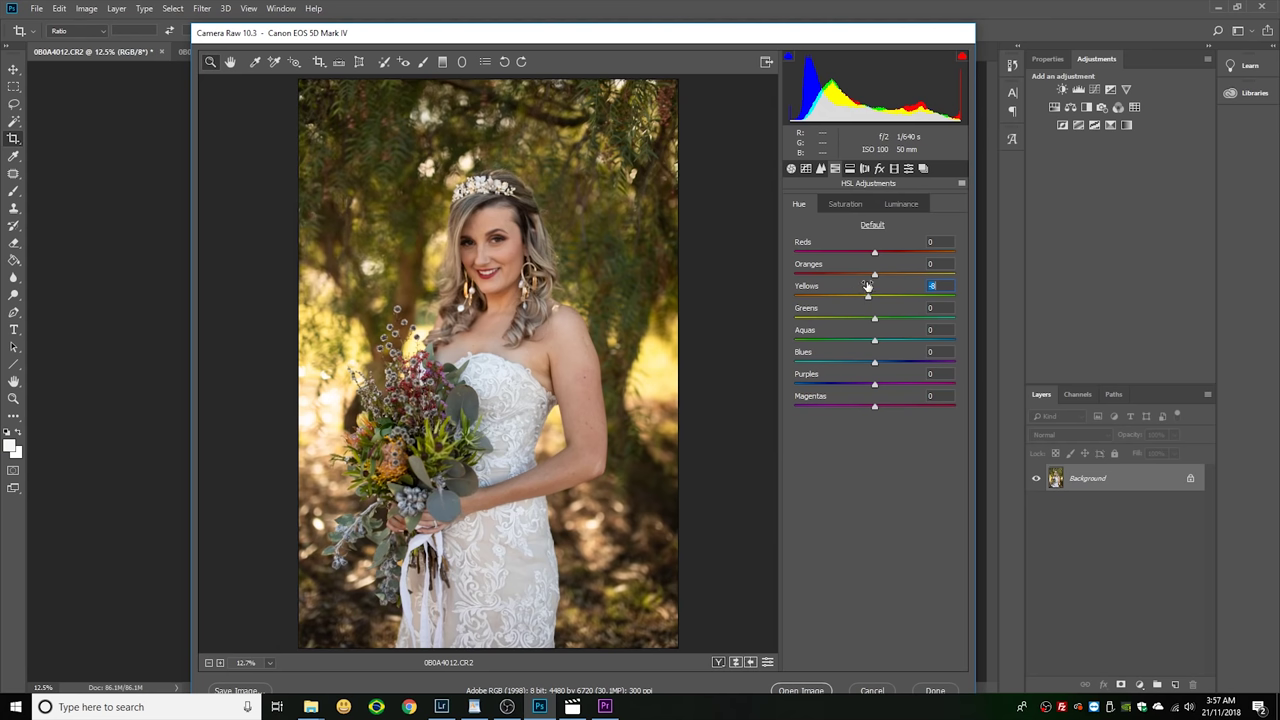
- Try Shadows at +100, examine the bride's face up close and in the whole frame, and bring Shadows back to +1
{"action": "left_click", "coordinate": [790, 169]}
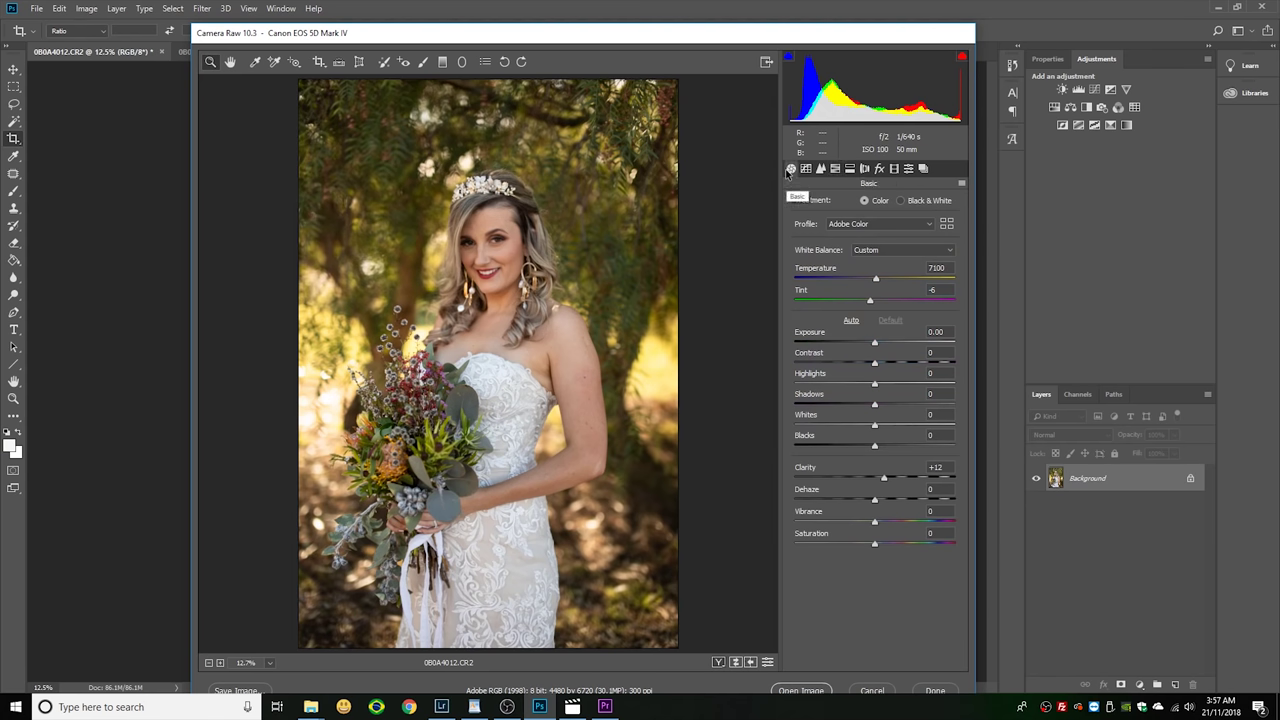
{"action": "left_click", "coordinate": [910, 405]}
{"action": "left_click_drag", "start_coordinate": [910, 405], "coordinate": [995, 408]}
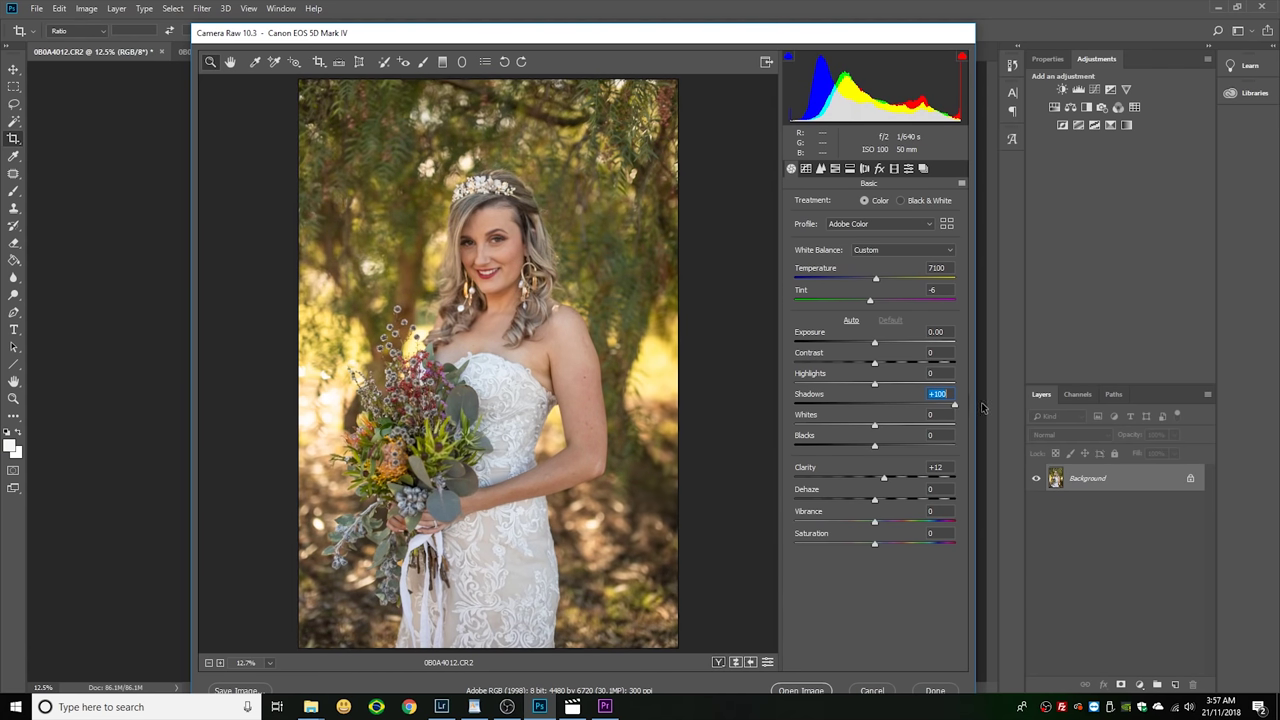
{"action": "left_click", "coordinate": [521, 255]}
{"action": "scroll", "coordinate": [364, 282], "scroll_direction": "up", "scroll_amount": 1}
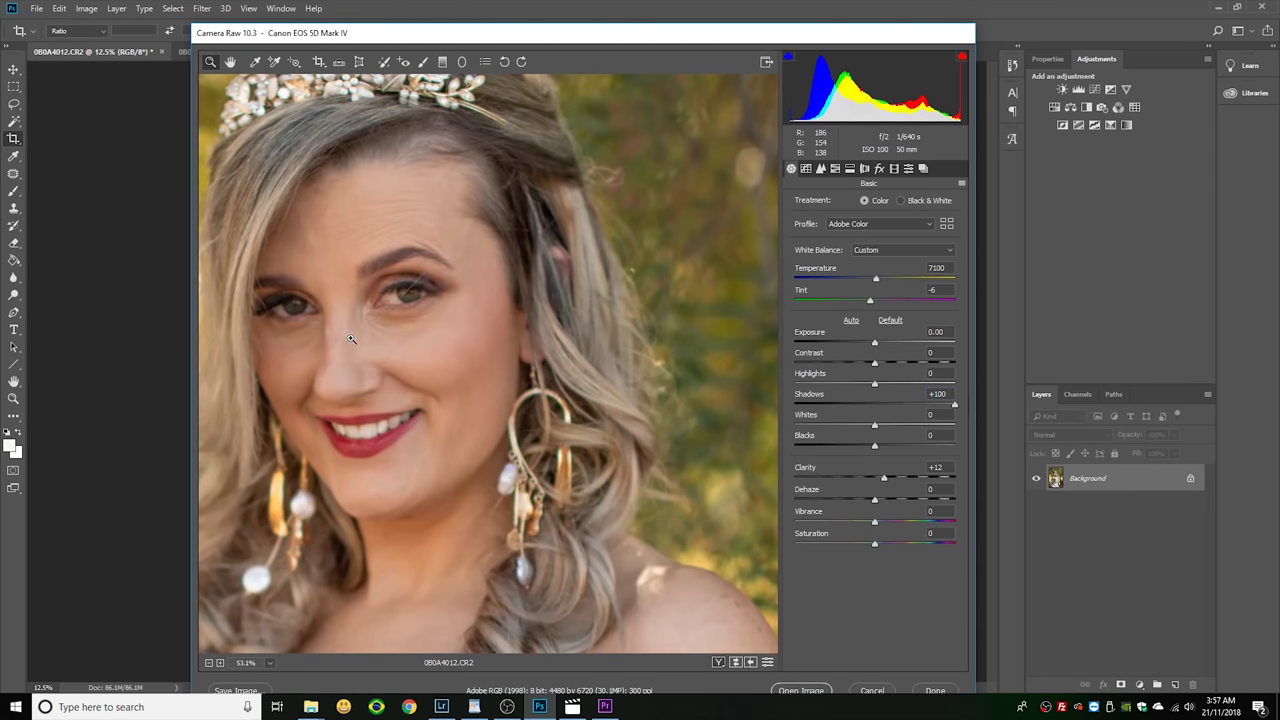
{"action": "left_click", "coordinate": [400, 288], "text": "alt"}
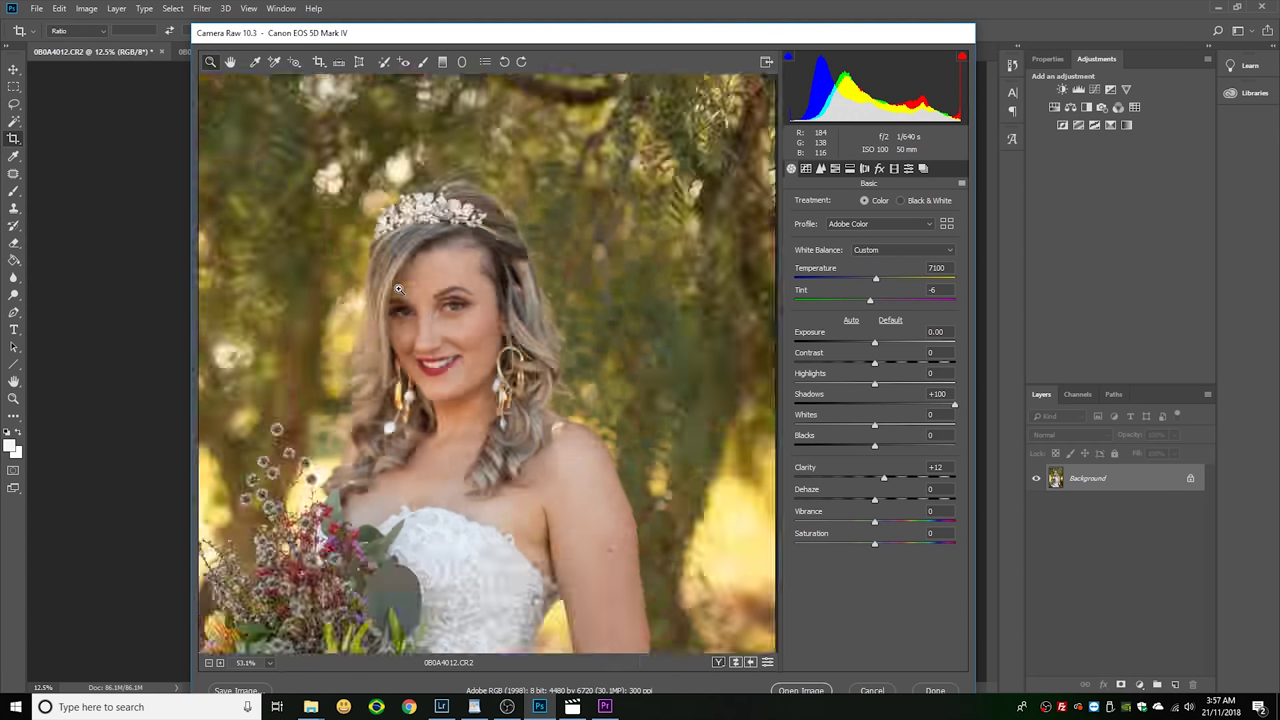
{"action": "left_click", "coordinate": [398, 288], "text": "alt"}
{"action": "key", "text": "ctrl+0"}
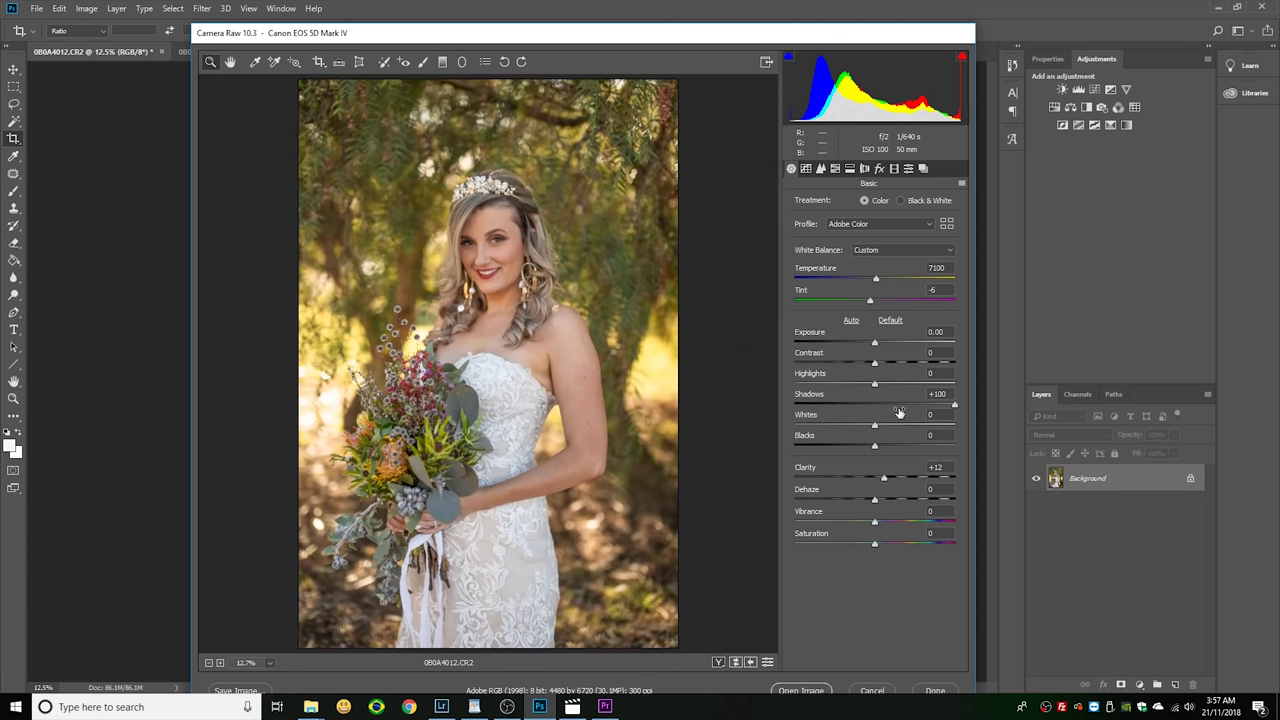
{"action": "left_click", "coordinate": [876, 404]}
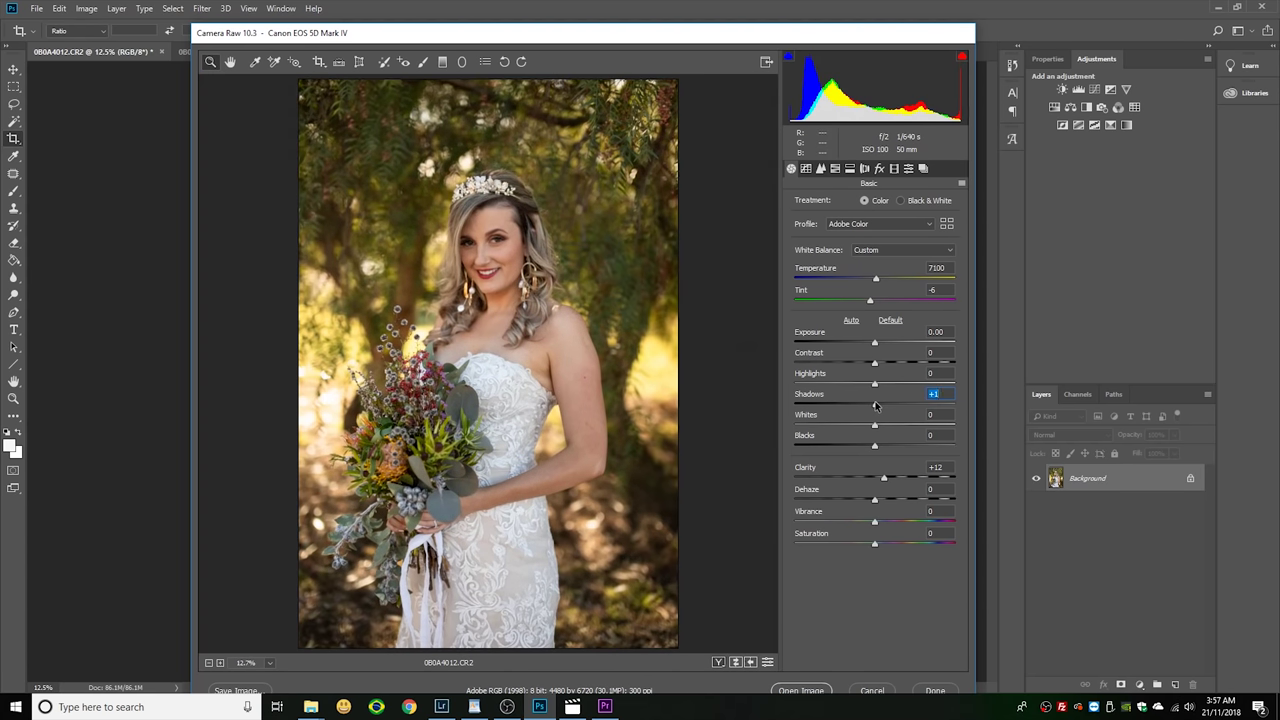
- Set Shadows to +33 and Blacks to -13, and check the bride's face up close and in the whole frame
{"action": "left_click_drag", "start_coordinate": [876, 404], "coordinate": [901, 408]}
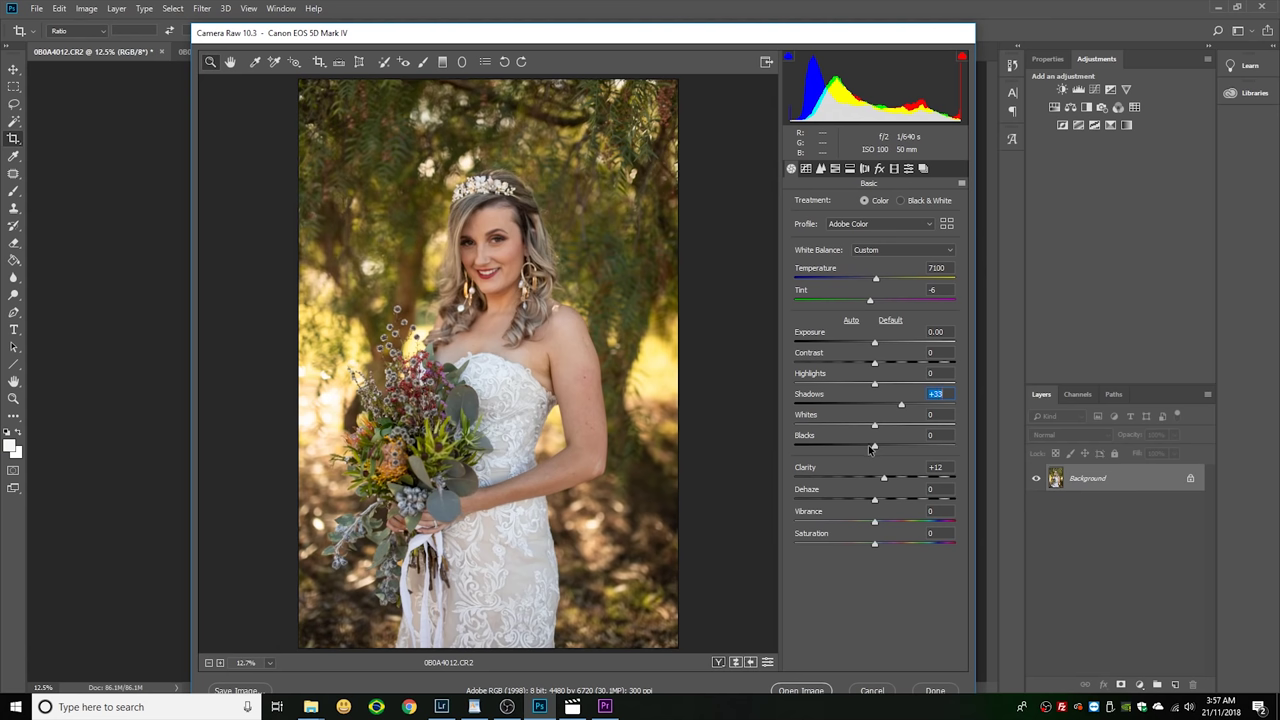
{"action": "left_click_drag", "start_coordinate": [871, 448], "coordinate": [865, 449]}
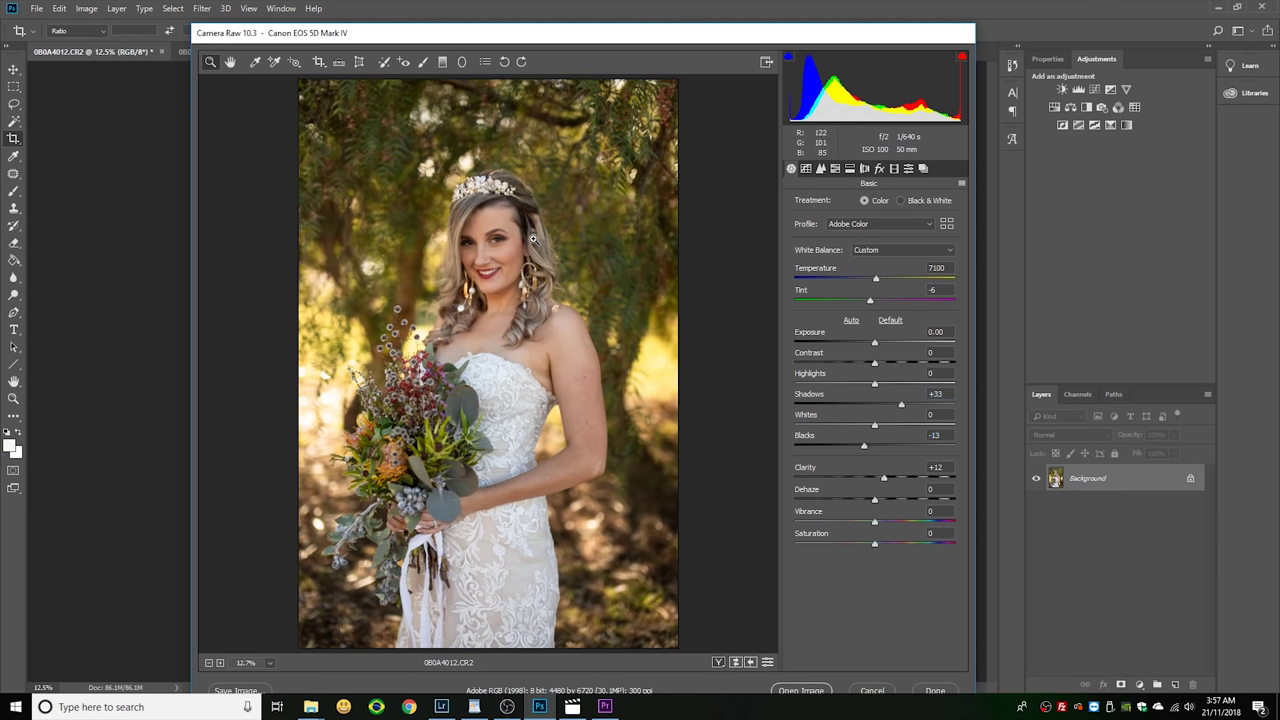
{"action": "scroll", "coordinate": [502, 240], "scroll_direction": "up", "scroll_amount": 6}
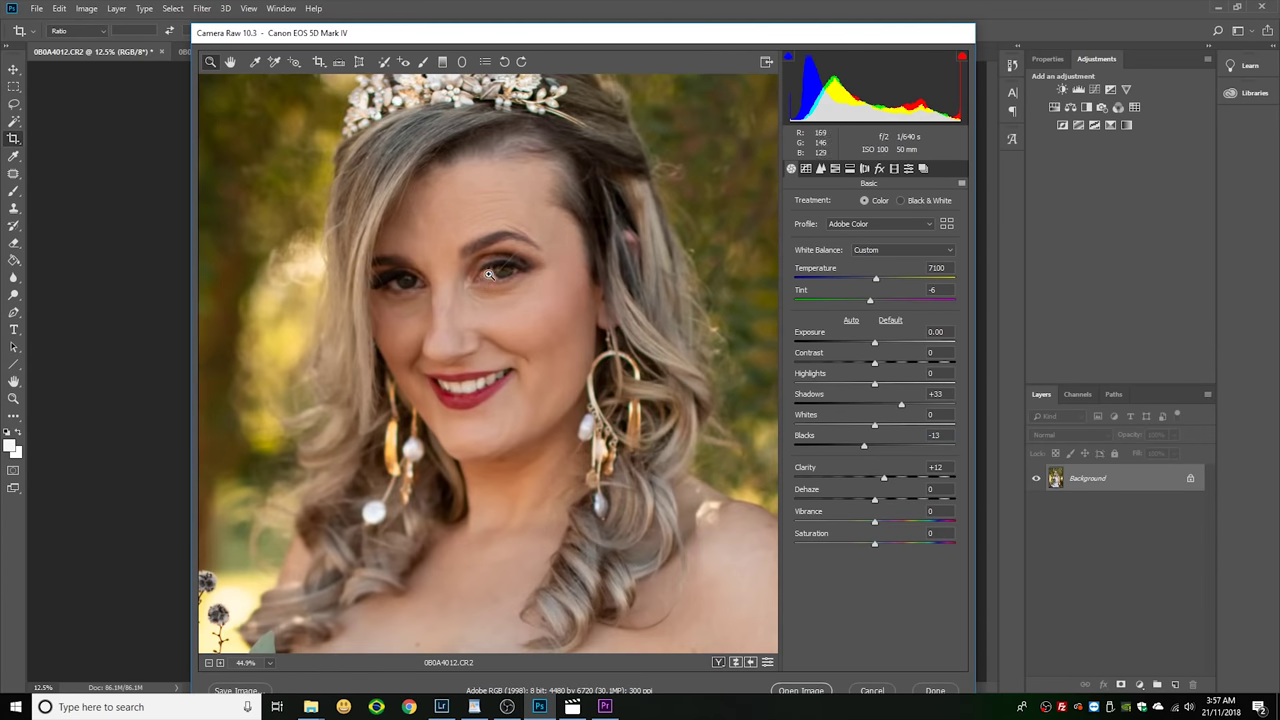
{"action": "scroll", "coordinate": [613, 341], "scroll_direction": "down", "scroll_amount": 3}
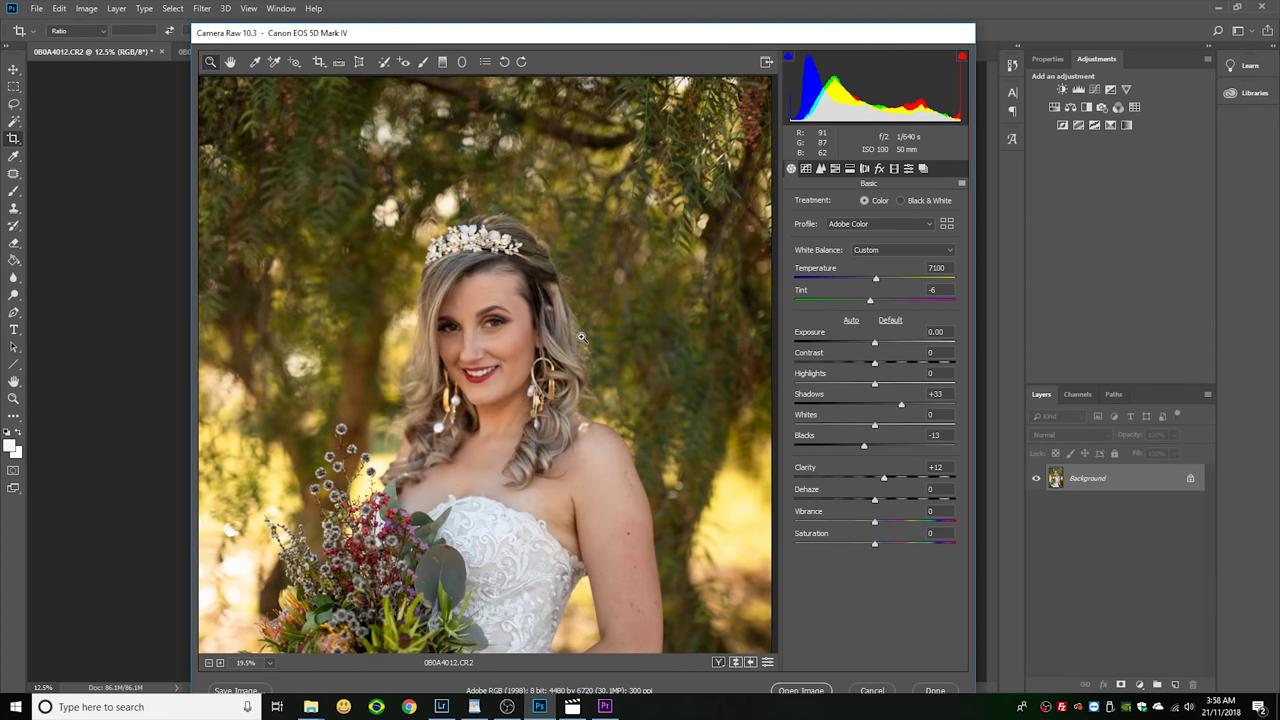
{"action": "scroll", "coordinate": [588, 336], "scroll_direction": "down", "scroll_amount": 3}
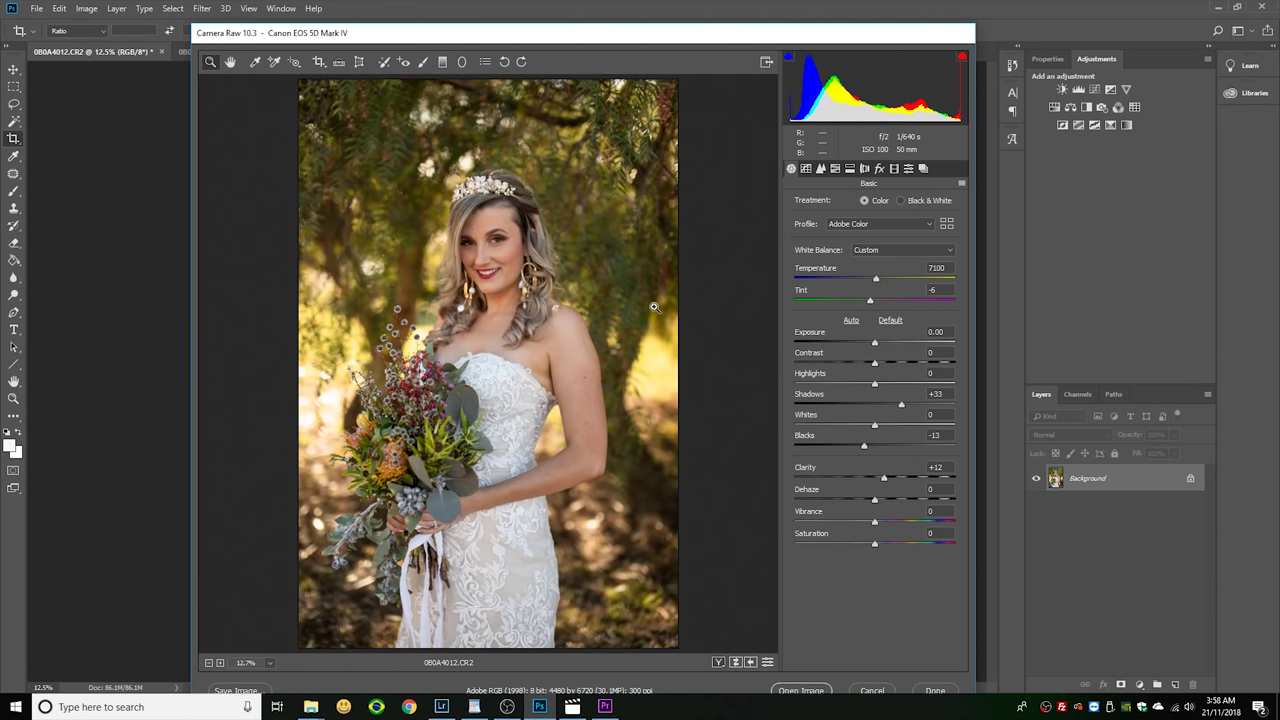
- Lower the saturation of the greens and raise their luminance in the HSL adjustments, and return to the basic adjustments
{"action": "left_click", "coordinate": [836, 169]}
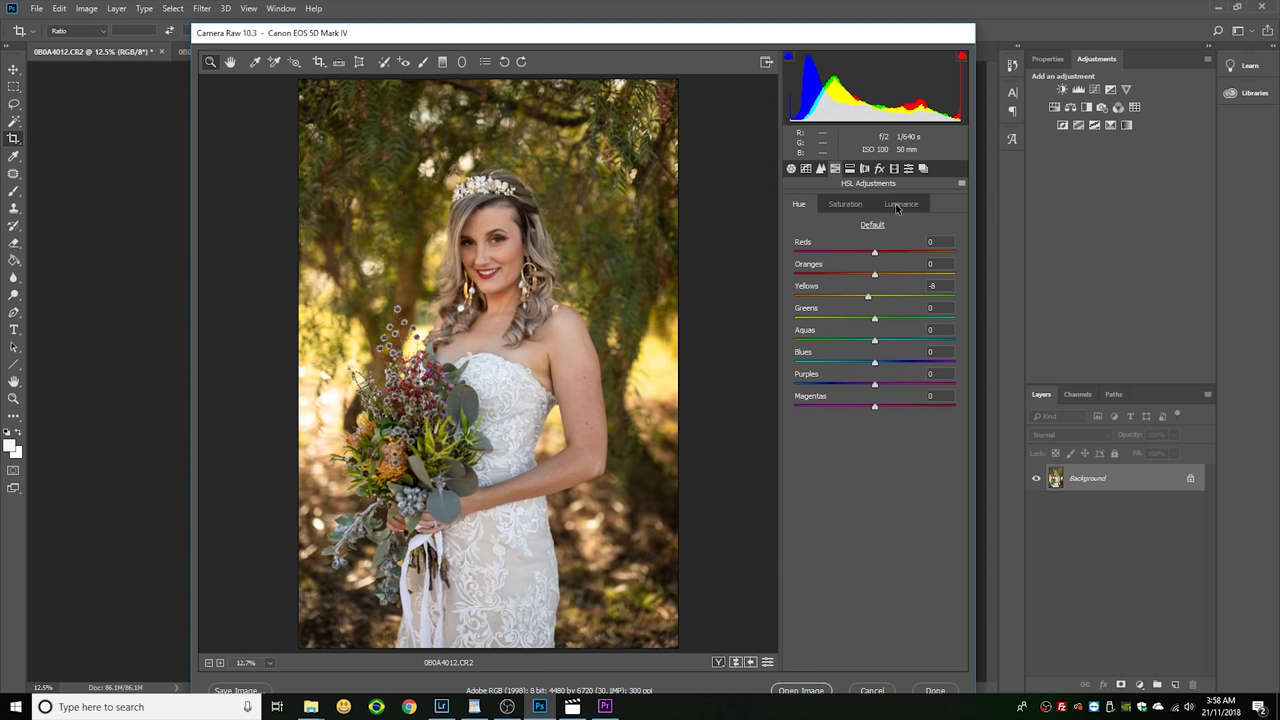
{"action": "left_click", "coordinate": [846, 205]}
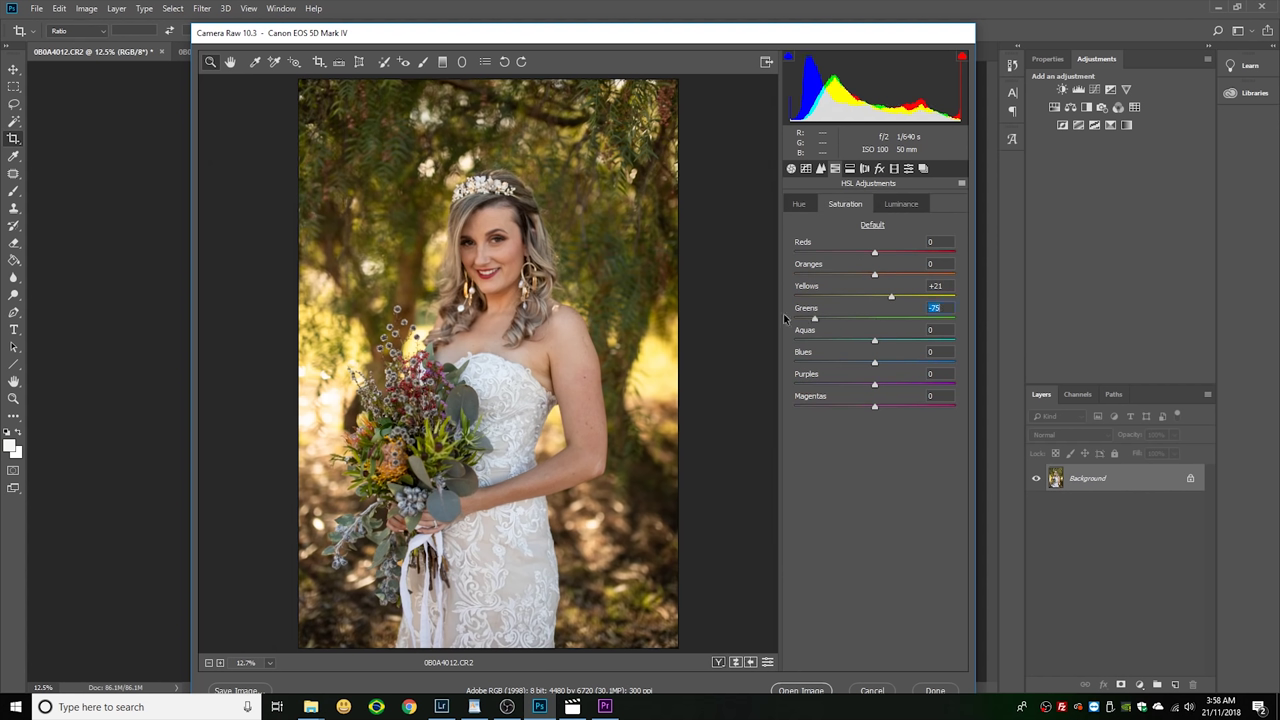
{"action": "left_click", "coordinate": [855, 327]}
{"action": "left_click", "coordinate": [901, 204]}
{"action": "left_click", "coordinate": [910, 319]}
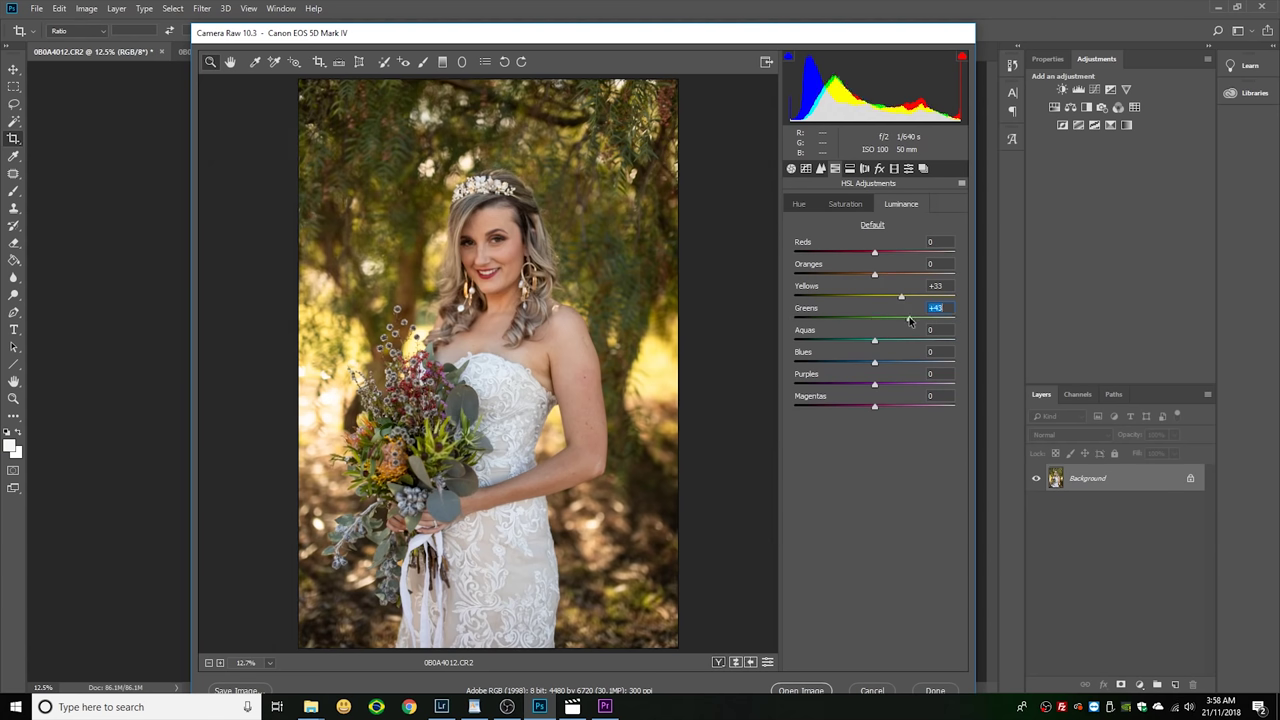
{"action": "left_click_drag", "start_coordinate": [955, 316], "coordinate": [920, 318]}
{"action": "left_click", "coordinate": [790, 169]}
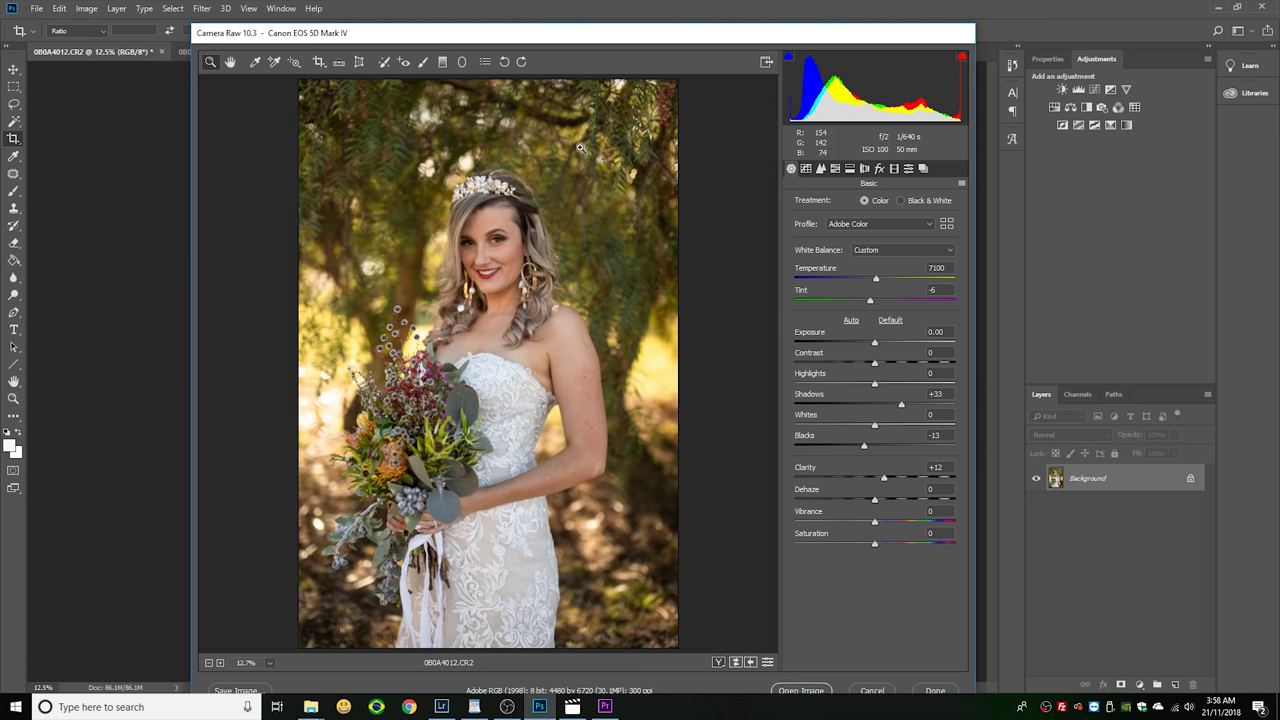
- Set up the Adjustment Brush at size 6 with Clarity -30, Blacks -100, Shadows -100 and Exposure -4.00
{"action": "left_click", "coordinate": [423, 62]}
{"action": "key", "text": "bracketleft"}
{"action": "key", "text": "bracketleft"}
{"action": "key", "text": "bracketleft"}
{"action": "key", "text": "bracketleft"}
{"action": "key", "text": "bracketleft"}
{"action": "key", "text": "bracketleft"}
{"action": "key", "text": "bracketleft"}
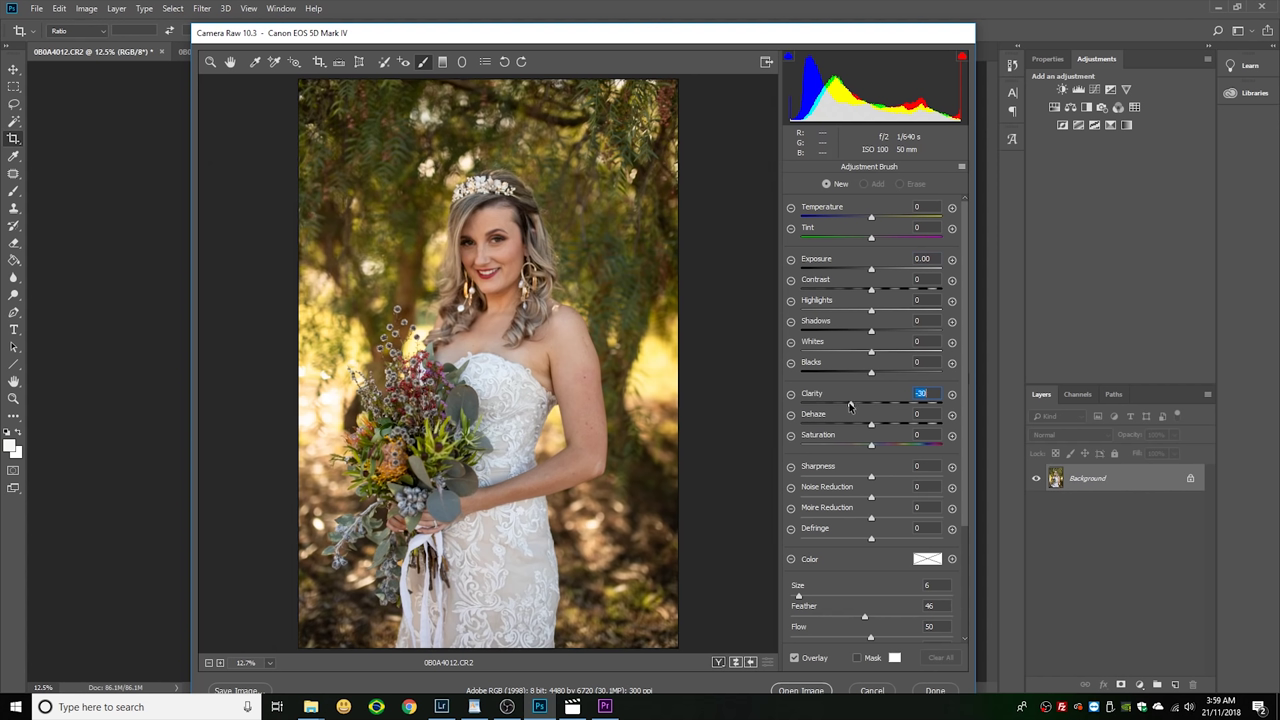
{"action": "left_click_drag", "start_coordinate": [822, 374], "coordinate": [792, 336]}
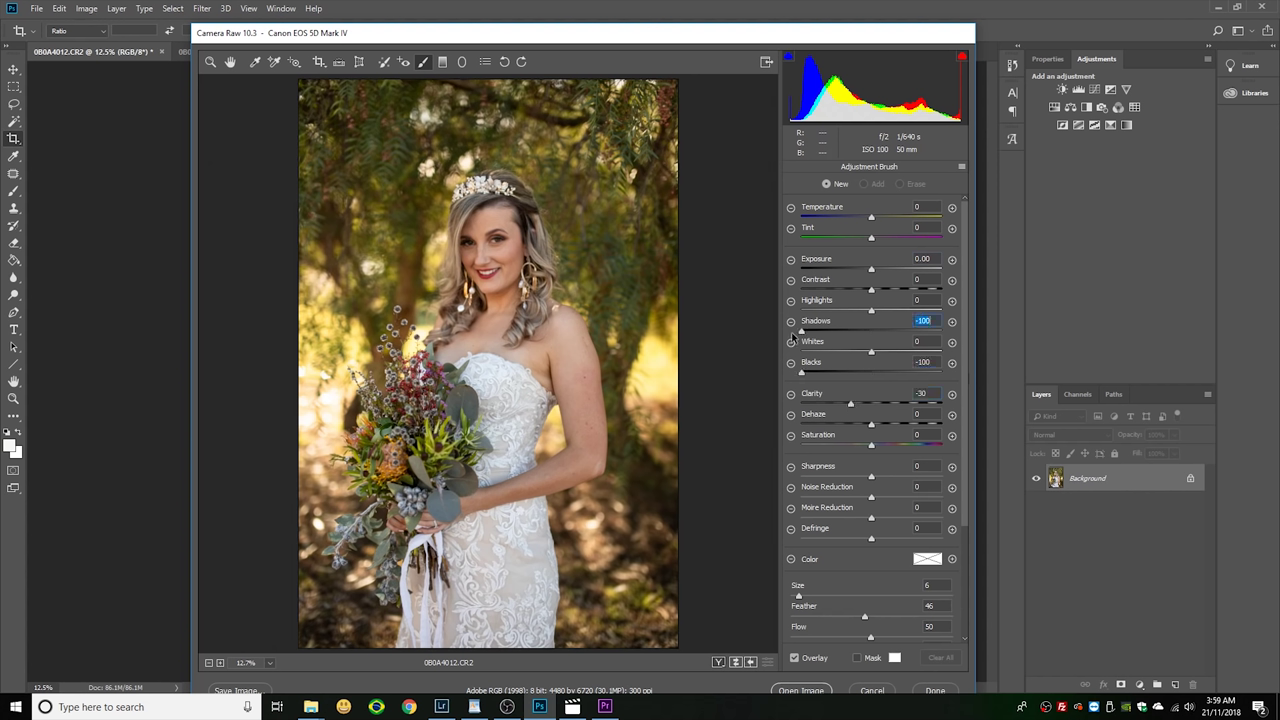
{"action": "left_click", "coordinate": [801, 270]}
- Paint the brush mask over the bride's forehead above the eyebrows
{"action": "key", "text": "ctrl+equal"}
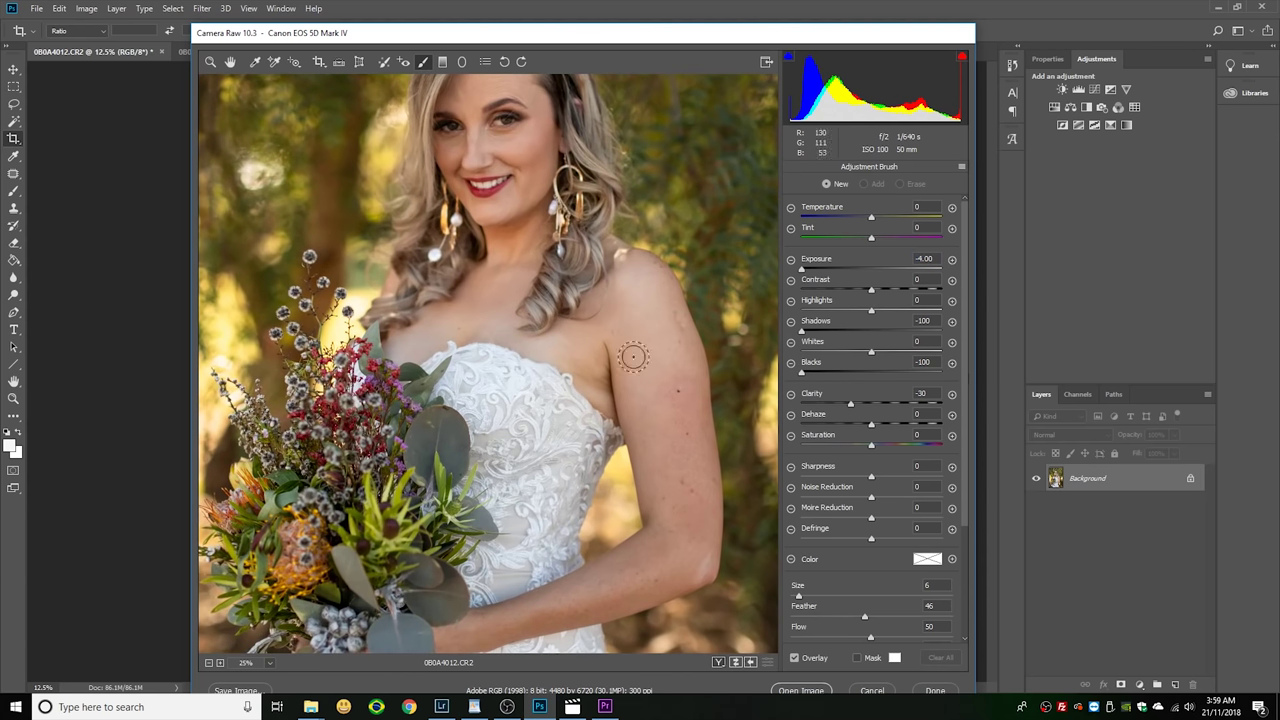
{"action": "key", "text": "ctrl+equal"}
{"action": "key", "text": "ctrl+equal"}
{"action": "key", "text": "ctrl+equal"}
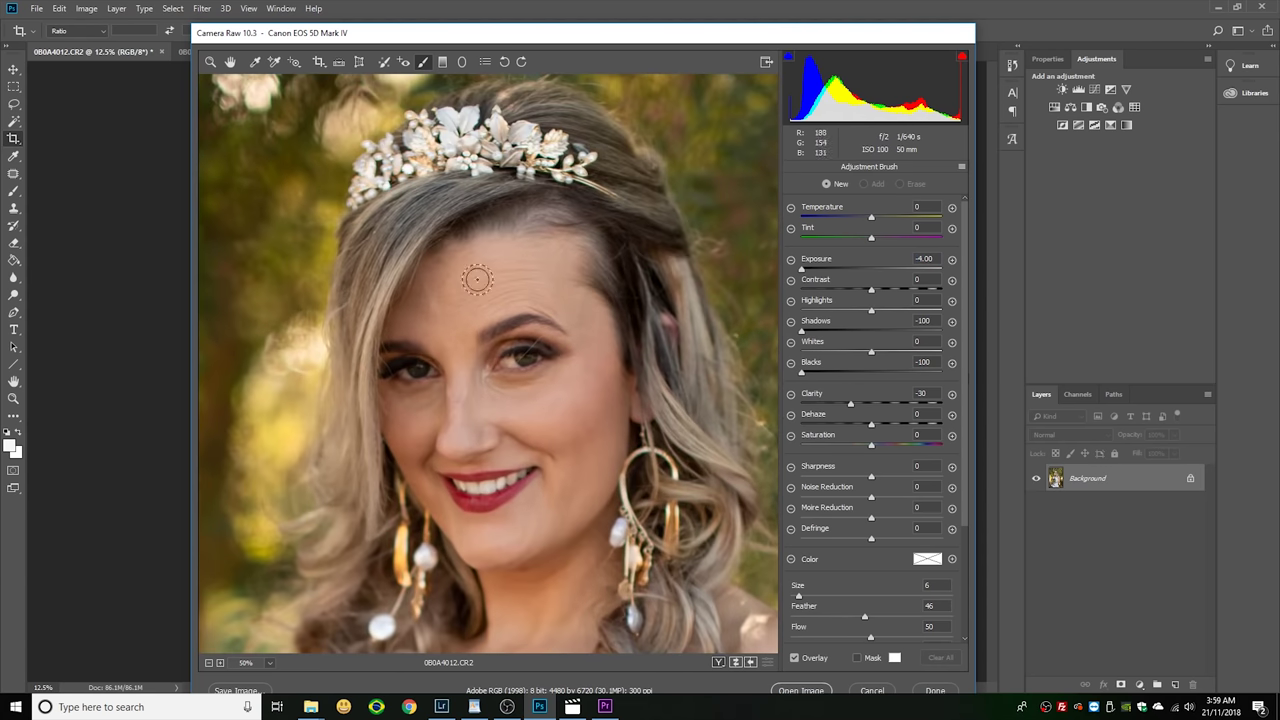
{"action": "mouse_move", "coordinate": [467, 278]}
{"action": "left_mouse_down"}
{"action": "mouse_move", "coordinate": [501, 276]}
{"action": "mouse_move", "coordinate": [435, 282]}
{"action": "mouse_move", "coordinate": [490, 258]}
{"action": "mouse_move", "coordinate": [548, 261]}
{"action": "mouse_move", "coordinate": [548, 274]}
{"action": "mouse_move", "coordinate": [478, 308]}
{"action": "mouse_move", "coordinate": [491, 289]}
{"action": "mouse_move", "coordinate": [518, 290]}
{"action": "left_mouse_up"}
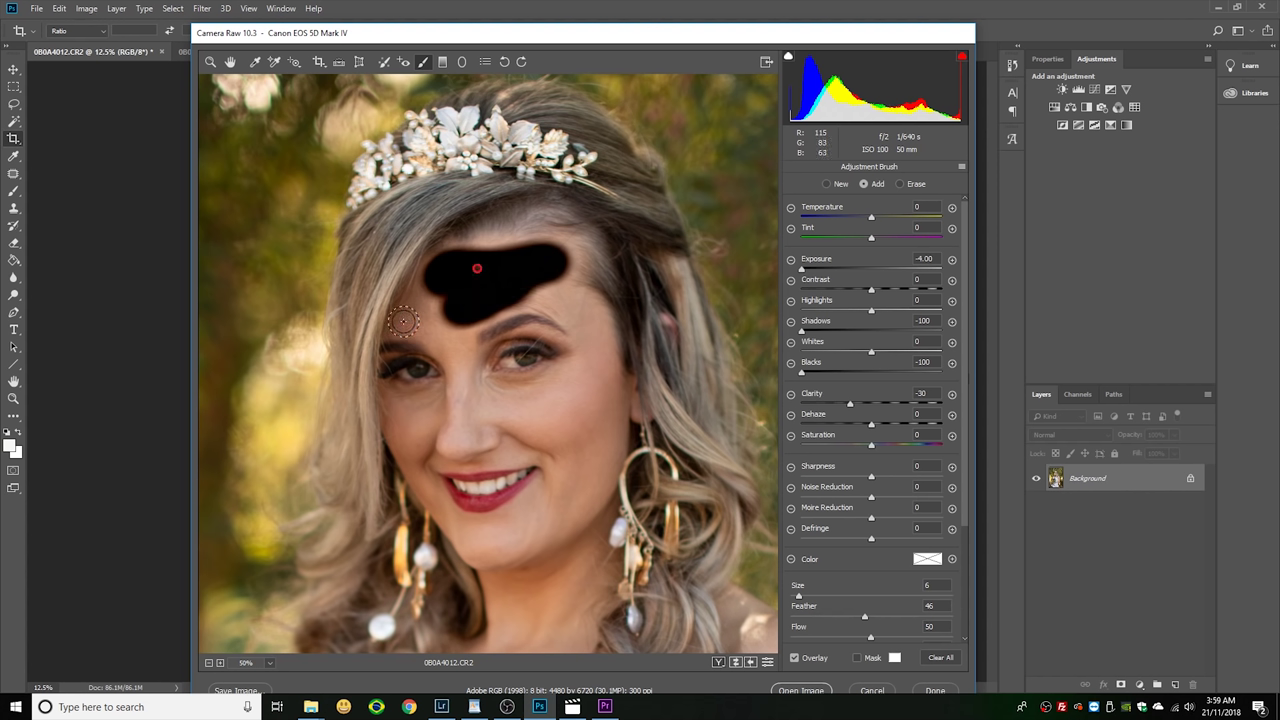
{"action": "mouse_move", "coordinate": [400, 332]}
{"action": "left_mouse_down"}
{"action": "mouse_move", "coordinate": [433, 297]}
{"action": "mouse_move", "coordinate": [424, 316]}
{"action": "mouse_move", "coordinate": [456, 351]}
{"action": "mouse_move", "coordinate": [450, 330]}
{"action": "mouse_move", "coordinate": [485, 296]}
{"action": "mouse_move", "coordinate": [589, 285]}
{"action": "mouse_move", "coordinate": [584, 271]}
{"action": "mouse_move", "coordinate": [632, 321]}
{"action": "mouse_move", "coordinate": [588, 273]}
{"action": "mouse_move", "coordinate": [596, 289]}
{"action": "mouse_move", "coordinate": [539, 270]}
{"action": "left_mouse_up"}
- Extend the brush mask over the bride's temple, cheeks, chin, nose and under-eye skin, leaving out eyes and lips
{"action": "key", "text": "ctrl+plus"}
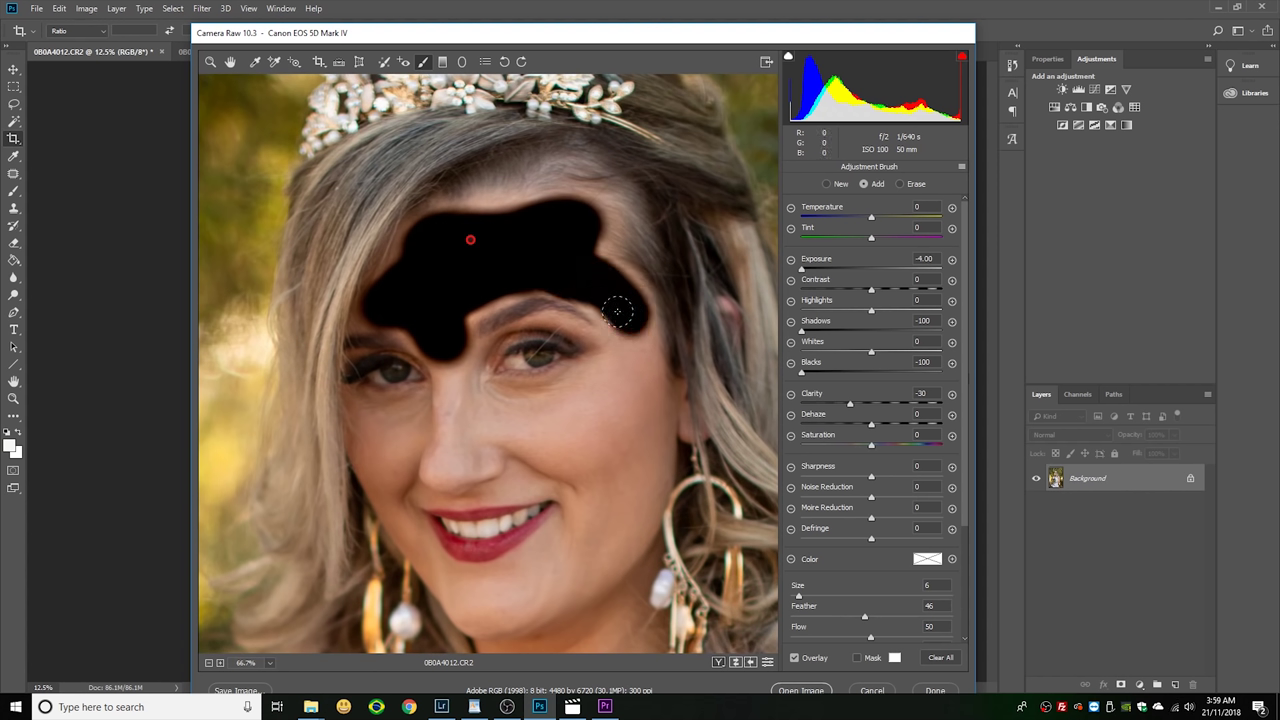
{"action": "mouse_move", "coordinate": [617, 312]}
{"action": "left_mouse_down"}
{"action": "mouse_move", "coordinate": [616, 359]}
{"action": "mouse_move", "coordinate": [602, 347]}
{"action": "mouse_move", "coordinate": [620, 334]}
{"action": "mouse_move", "coordinate": [644, 388]}
{"action": "mouse_move", "coordinate": [634, 334]}
{"action": "left_mouse_up"}
{"action": "scroll", "coordinate": [636, 364], "scroll_direction": "down", "scroll_amount": 2}
{"action": "mouse_move", "coordinate": [472, 522]}
{"action": "left_mouse_down"}
{"action": "mouse_move", "coordinate": [499, 544]}
{"action": "mouse_move", "coordinate": [543, 520]}
{"action": "mouse_move", "coordinate": [517, 544]}
{"action": "mouse_move", "coordinate": [491, 532]}
{"action": "mouse_move", "coordinate": [555, 474]}
{"action": "mouse_move", "coordinate": [533, 529]}
{"action": "mouse_move", "coordinate": [586, 508]}
{"action": "mouse_move", "coordinate": [630, 456]}
{"action": "mouse_move", "coordinate": [644, 366]}
{"action": "mouse_move", "coordinate": [587, 473]}
{"action": "mouse_move", "coordinate": [598, 444]}
{"action": "mouse_move", "coordinate": [562, 385]}
{"action": "mouse_move", "coordinate": [487, 333]}
{"action": "mouse_move", "coordinate": [558, 335]}
{"action": "mouse_move", "coordinate": [606, 309]}
{"action": "mouse_move", "coordinate": [613, 362]}
{"action": "mouse_move", "coordinate": [572, 384]}
{"action": "mouse_move", "coordinate": [524, 370]}
{"action": "mouse_move", "coordinate": [606, 383]}
{"action": "mouse_move", "coordinate": [593, 345]}
{"action": "left_mouse_up"}
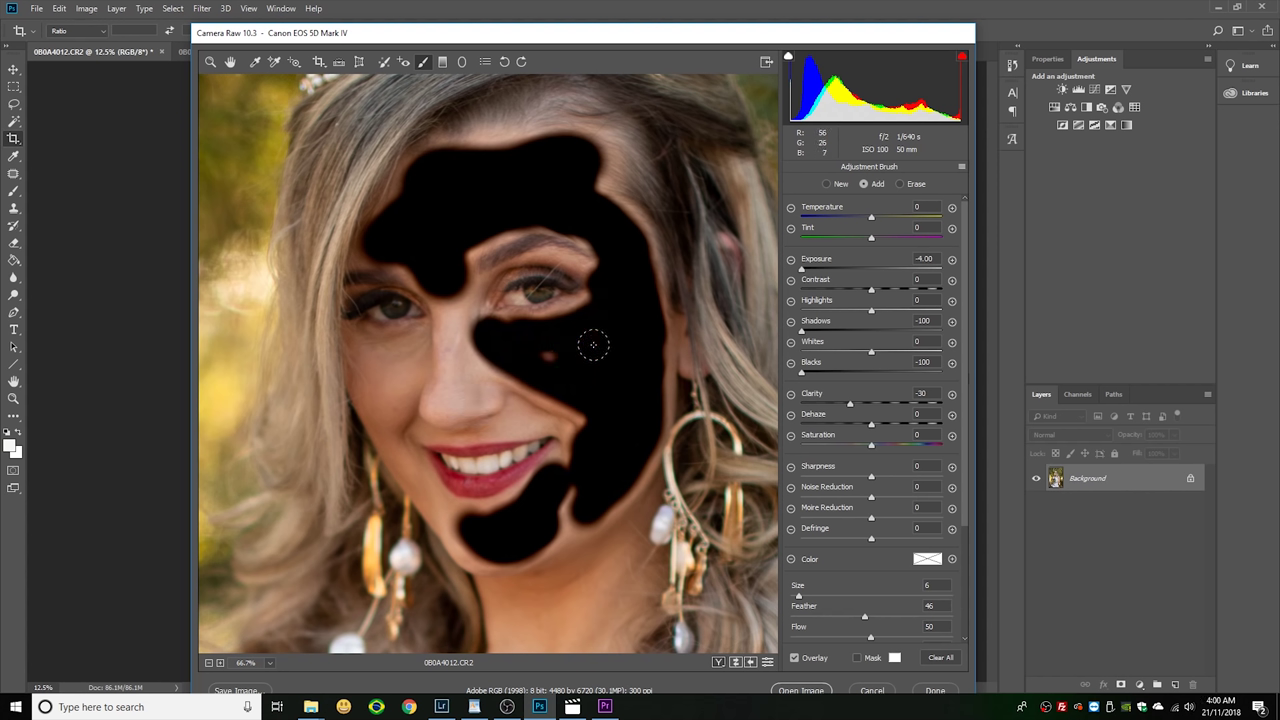
{"action": "mouse_move", "coordinate": [453, 315]}
{"action": "left_mouse_down"}
{"action": "mouse_move", "coordinate": [455, 352]}
{"action": "mouse_move", "coordinate": [455, 320]}
{"action": "left_mouse_up"}
{"action": "mouse_move", "coordinate": [443, 402]}
{"action": "left_mouse_down"}
{"action": "mouse_move", "coordinate": [450, 375]}
{"action": "mouse_move", "coordinate": [478, 396]}
{"action": "left_mouse_up"}
{"action": "scroll", "coordinate": [352, 383], "scroll_direction": "down", "scroll_amount": 1}
{"action": "mouse_move", "coordinate": [358, 305]}
{"action": "left_mouse_down"}
{"action": "mouse_move", "coordinate": [361, 289]}
{"action": "mouse_move", "coordinate": [425, 297]}
{"action": "mouse_move", "coordinate": [400, 294]}
{"action": "left_mouse_up"}
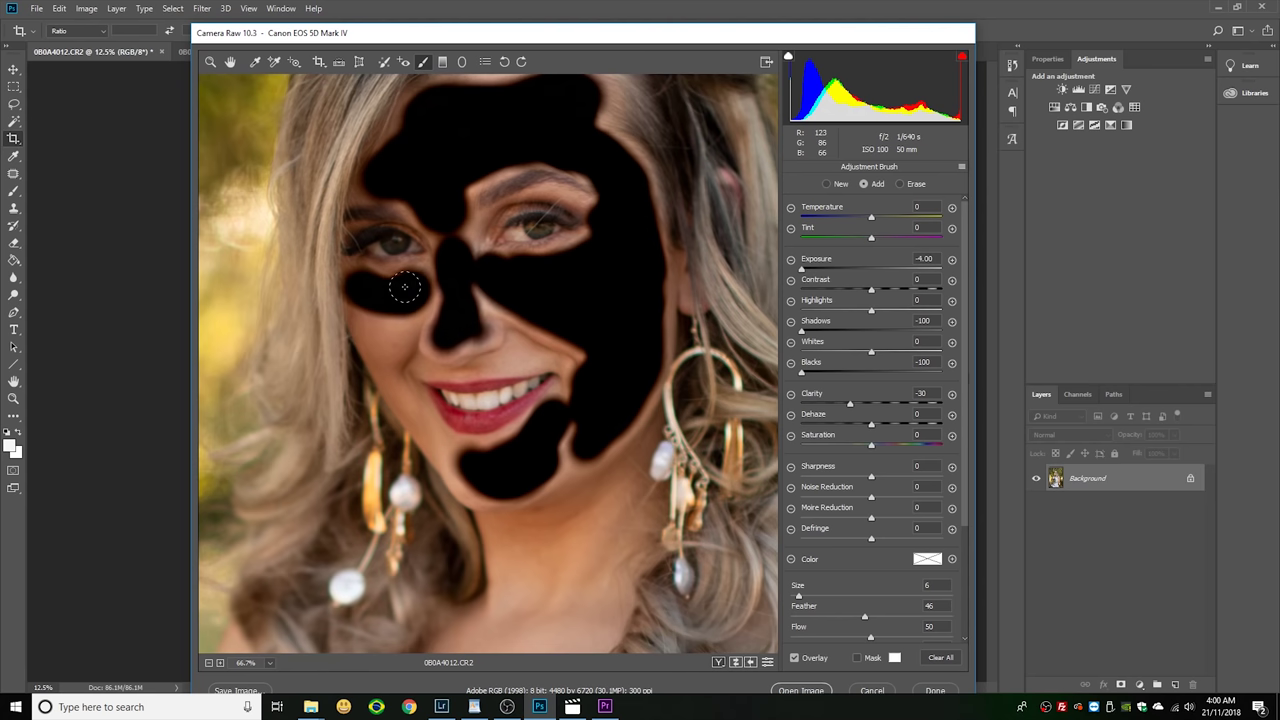
- Paint the brush mask over the skin of the bride's neck below the jawline
{"action": "scroll", "coordinate": [392, 285], "scroll_direction": "down", "scroll_amount": 1}
{"action": "scroll", "coordinate": [367, 274], "scroll_direction": "down", "scroll_amount": 3}
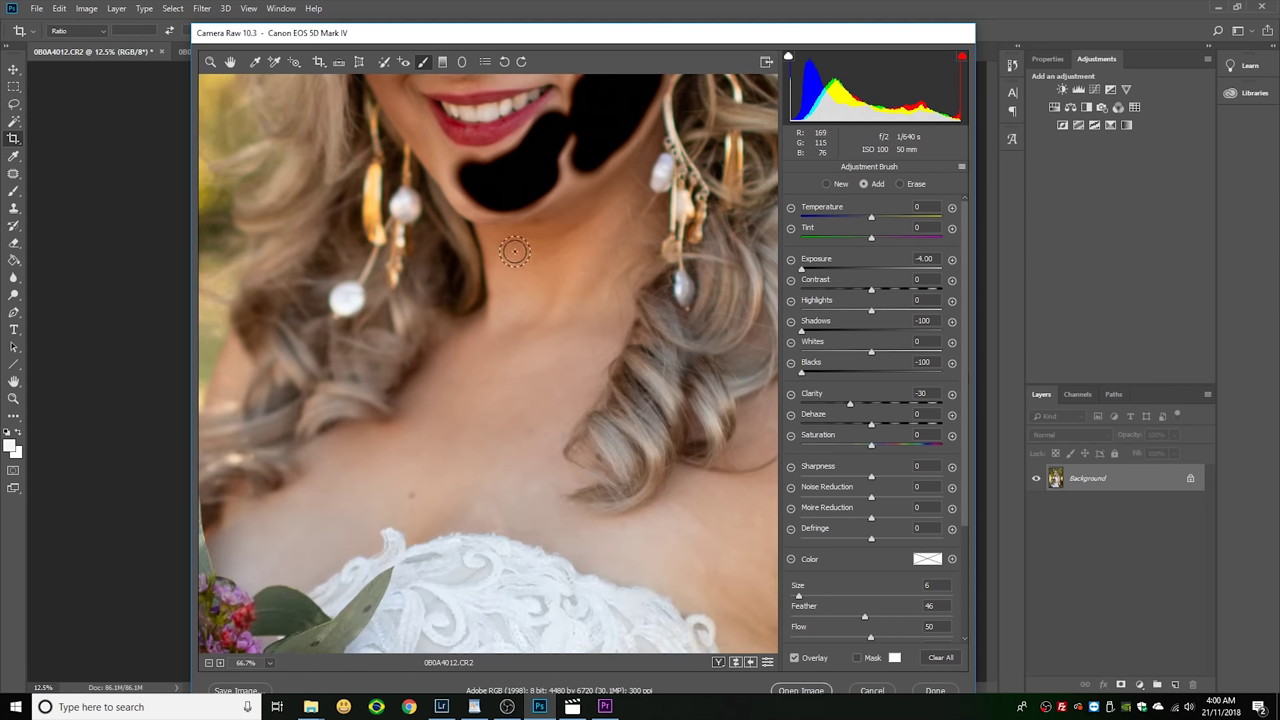
{"action": "mouse_move", "coordinate": [514, 251]}
{"action": "left_mouse_down"}
{"action": "mouse_move", "coordinate": [523, 226]}
{"action": "mouse_move", "coordinate": [583, 228]}
{"action": "left_mouse_up"}
{"action": "mouse_move", "coordinate": [524, 281]}
{"action": "left_mouse_down"}
{"action": "mouse_move", "coordinate": [522, 314]}
{"action": "mouse_move", "coordinate": [594, 284]}
{"action": "mouse_move", "coordinate": [614, 241]}
{"action": "mouse_move", "coordinate": [608, 206]}
{"action": "mouse_move", "coordinate": [597, 223]}
{"action": "left_mouse_up"}
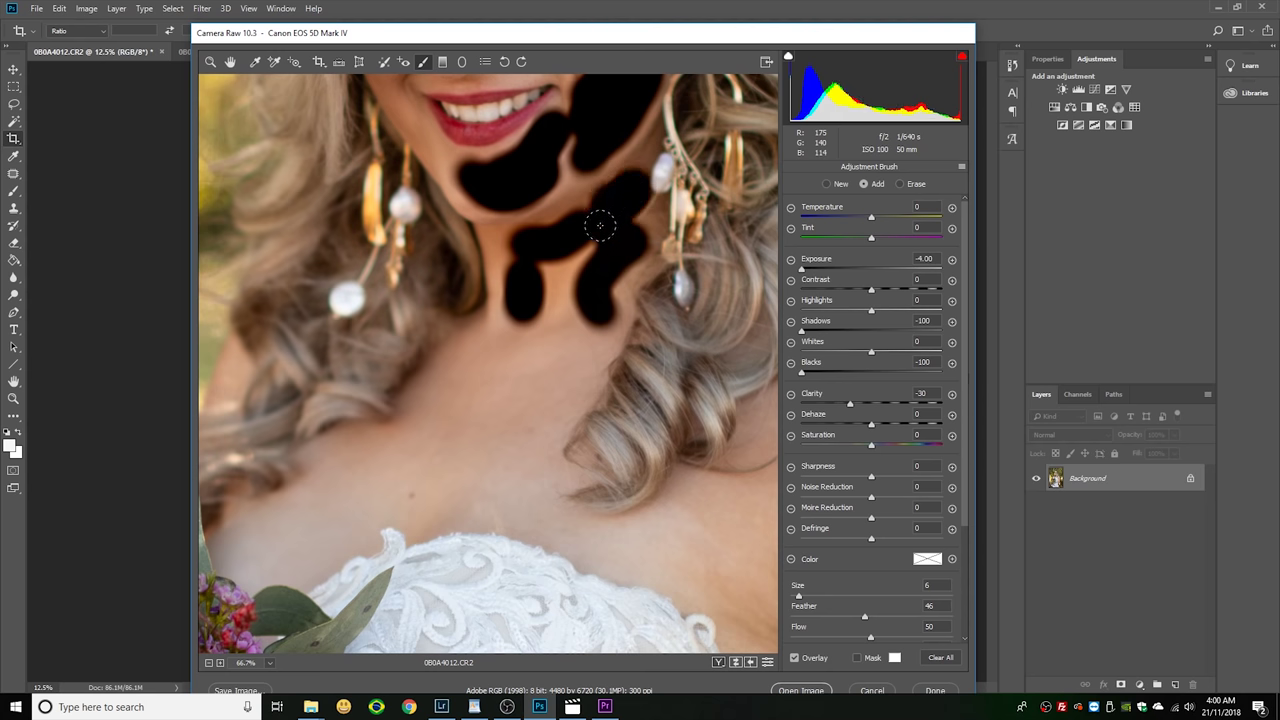
- Paint the brush mask over the bride's upper arm from the shoulder down to the elbow
{"action": "scroll", "coordinate": [581, 373], "scroll_direction": "down", "scroll_amount": 2}
{"action": "key", "text": "ctrl+minus"}
{"action": "scroll", "coordinate": [590, 372], "scroll_direction": "down", "scroll_amount": 2}
{"action": "key", "text": "ctrl+minus"}
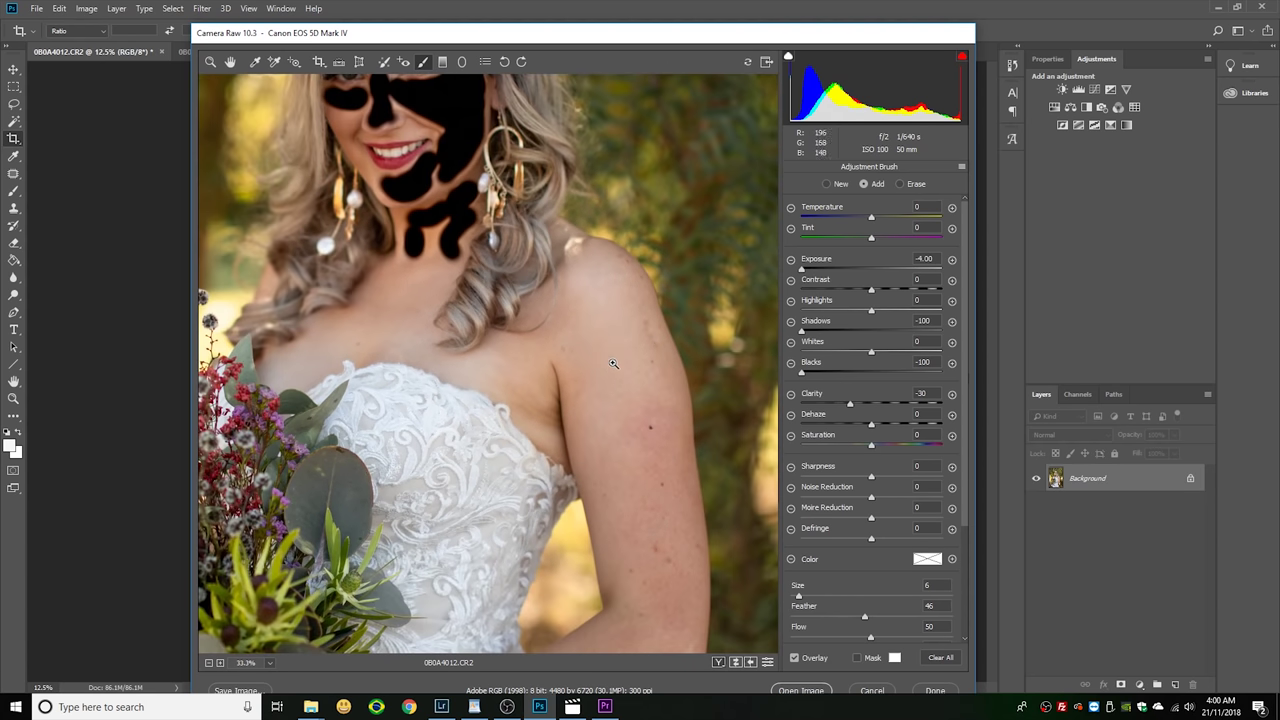
{"action": "scroll", "coordinate": [605, 368], "scroll_direction": "down", "scroll_amount": 5}
{"action": "scroll", "coordinate": [590, 310], "scroll_direction": "up", "scroll_amount": 4}
{"action": "mouse_move", "coordinate": [582, 271]}
{"action": "left_mouse_down"}
{"action": "mouse_move", "coordinate": [586, 318]}
{"action": "mouse_move", "coordinate": [585, 240]}
{"action": "mouse_move", "coordinate": [601, 234]}
{"action": "mouse_move", "coordinate": [649, 316]}
{"action": "mouse_move", "coordinate": [647, 338]}
{"action": "mouse_move", "coordinate": [615, 287]}
{"action": "mouse_move", "coordinate": [624, 351]}
{"action": "mouse_move", "coordinate": [613, 281]}
{"action": "mouse_move", "coordinate": [595, 285]}
{"action": "mouse_move", "coordinate": [586, 377]}
{"action": "mouse_move", "coordinate": [598, 412]}
{"action": "mouse_move", "coordinate": [611, 341]}
{"action": "mouse_move", "coordinate": [636, 371]}
{"action": "mouse_move", "coordinate": [642, 329]}
{"action": "mouse_move", "coordinate": [667, 381]}
{"action": "mouse_move", "coordinate": [637, 318]}
{"action": "left_mouse_up"}
{"action": "scroll", "coordinate": [637, 318], "scroll_direction": "down", "scroll_amount": 3}
{"action": "mouse_move", "coordinate": [597, 243]}
{"action": "left_mouse_down"}
{"action": "mouse_move", "coordinate": [630, 385]}
{"action": "mouse_move", "coordinate": [626, 228]}
{"action": "mouse_move", "coordinate": [662, 345]}
{"action": "mouse_move", "coordinate": [642, 197]}
{"action": "mouse_move", "coordinate": [674, 322]}
{"action": "mouse_move", "coordinate": [669, 235]}
{"action": "mouse_move", "coordinate": [684, 396]}
{"action": "mouse_move", "coordinate": [686, 365]}
{"action": "mouse_move", "coordinate": [680, 332]}
{"action": "mouse_move", "coordinate": [673, 376]}
{"action": "mouse_move", "coordinate": [645, 352]}
{"action": "mouse_move", "coordinate": [633, 466]}
{"action": "mouse_move", "coordinate": [671, 413]}
{"action": "mouse_move", "coordinate": [672, 464]}
{"action": "mouse_move", "coordinate": [681, 419]}
{"action": "left_mouse_up"}
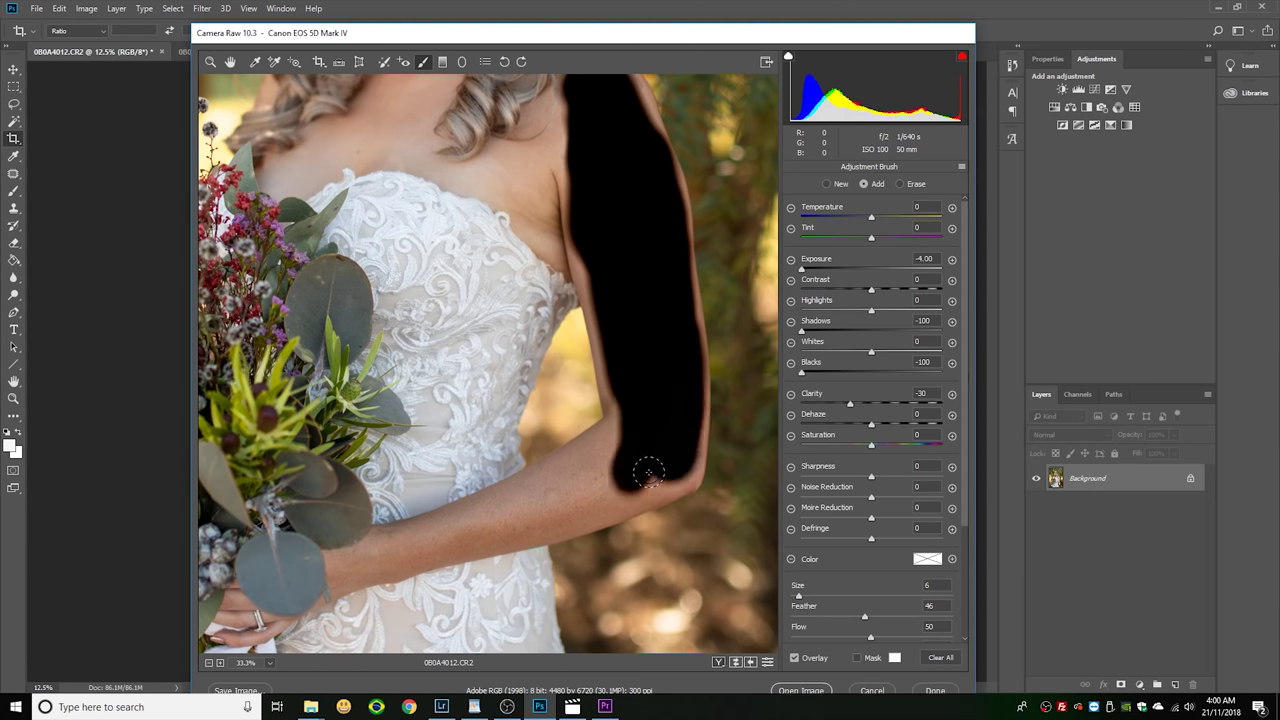
- Continue the brush mask from the elbow along the bride's forearm to the wrist beside the bouquet
{"action": "mouse_move", "coordinate": [648, 470]}
{"action": "left_mouse_down"}
{"action": "mouse_move", "coordinate": [545, 509]}
{"action": "mouse_move", "coordinate": [618, 444]}
{"action": "mouse_move", "coordinate": [633, 411]}
{"action": "mouse_move", "coordinate": [615, 450]}
{"action": "mouse_move", "coordinate": [540, 505]}
{"action": "mouse_move", "coordinate": [603, 466]}
{"action": "left_mouse_up"}
{"action": "scroll", "coordinate": [446, 563], "scroll_direction": "left", "scroll_amount": 2}
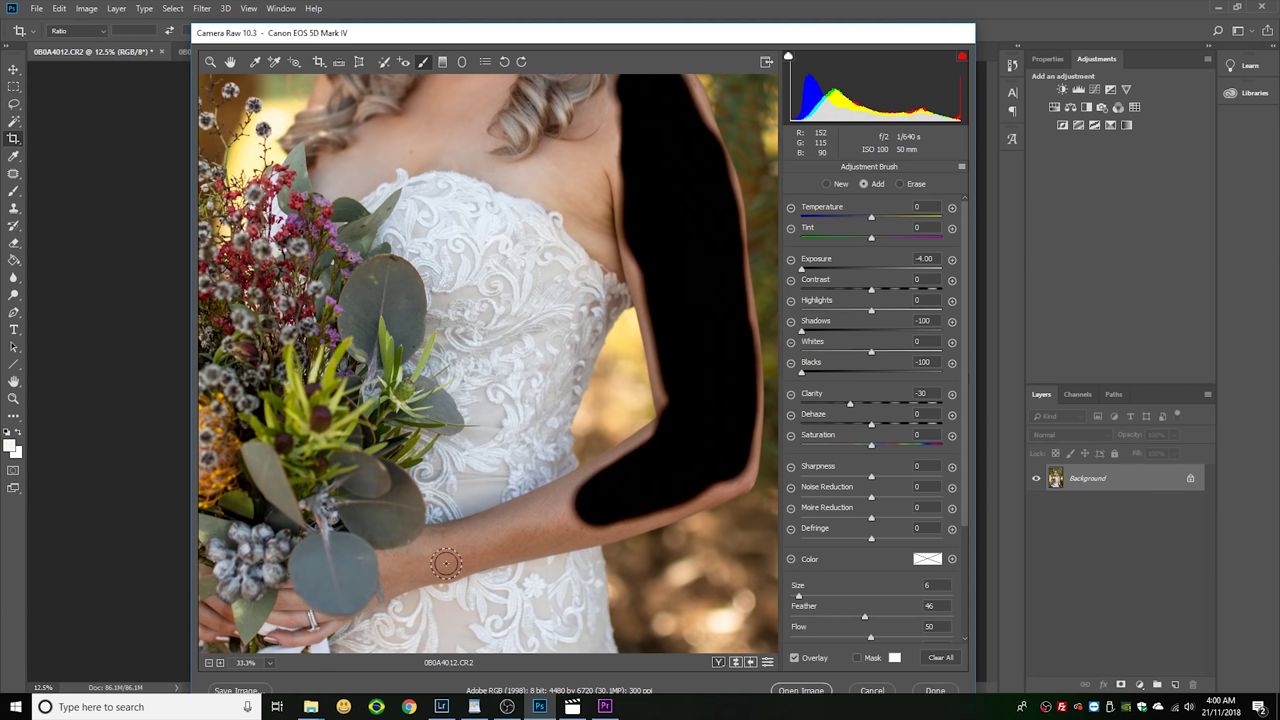
{"action": "mouse_move", "coordinate": [398, 568]}
{"action": "left_mouse_down"}
{"action": "mouse_move", "coordinate": [577, 506]}
{"action": "mouse_move", "coordinate": [505, 532]}
{"action": "mouse_move", "coordinate": [678, 433]}
{"action": "mouse_move", "coordinate": [536, 517]}
{"action": "left_mouse_up"}
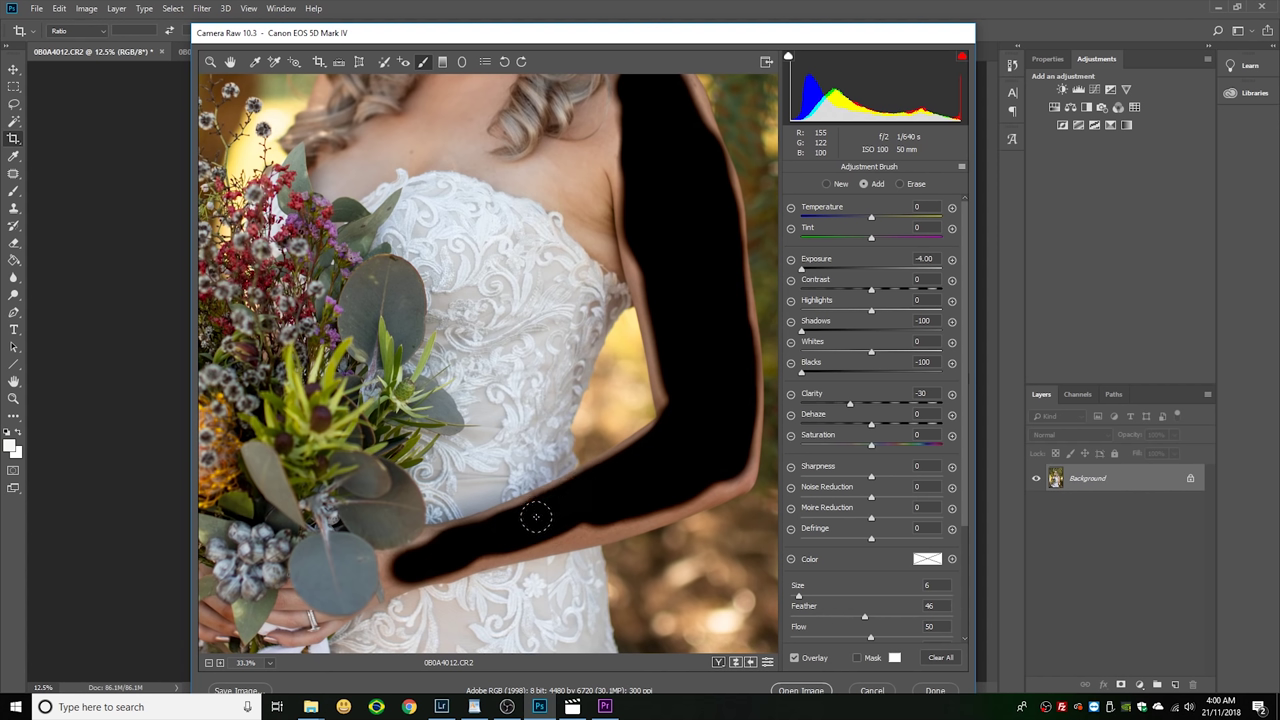
{"action": "mouse_move", "coordinate": [457, 554]}
{"action": "left_mouse_down"}
{"action": "mouse_move", "coordinate": [652, 504]}
{"action": "mouse_move", "coordinate": [726, 463]}
{"action": "mouse_move", "coordinate": [748, 475]}
{"action": "left_mouse_up"}
{"action": "scroll", "coordinate": [580, 490], "scroll_direction": "down", "scroll_amount": 3}
{"action": "key", "text": "ctrl+plus"}
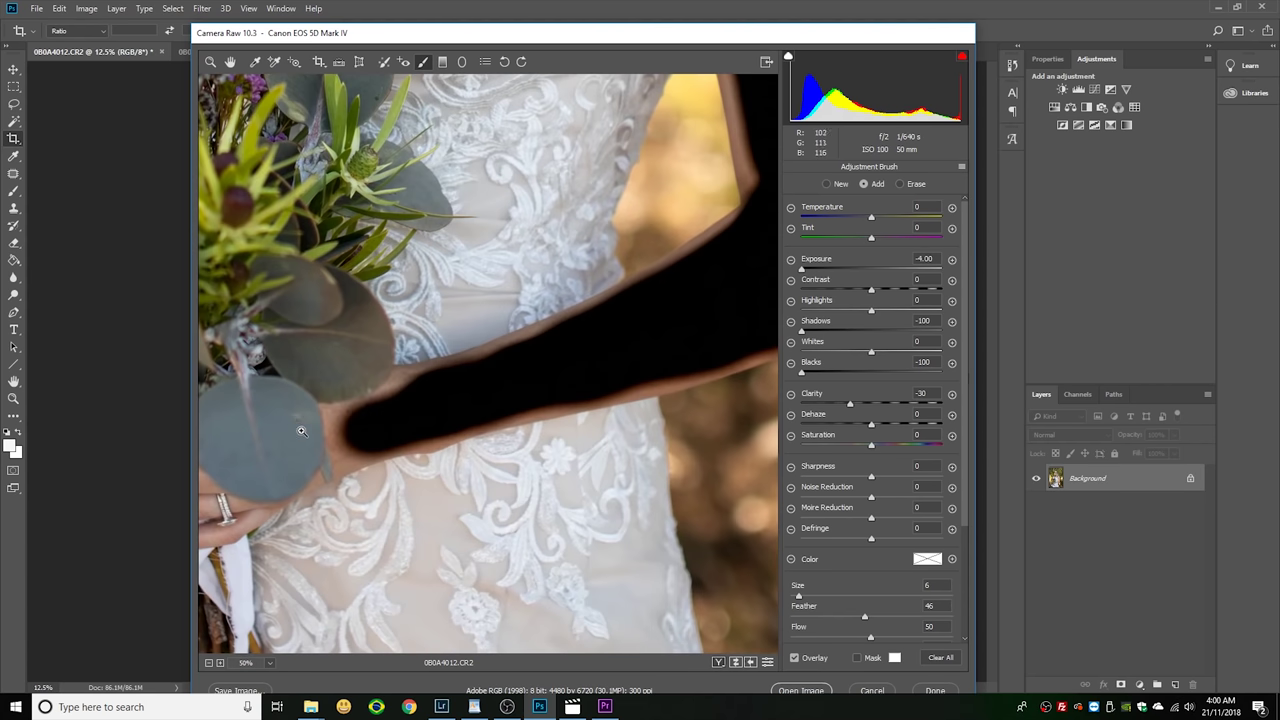
{"action": "scroll", "coordinate": [320, 433], "scroll_direction": "left", "scroll_amount": 1}
{"action": "scroll", "coordinate": [420, 405], "scroll_direction": "up", "scroll_amount": 1}
{"action": "mouse_move", "coordinate": [392, 472]}
{"action": "left_mouse_down"}
{"action": "mouse_move", "coordinate": [417, 517]}
{"action": "mouse_move", "coordinate": [427, 498]}
{"action": "mouse_move", "coordinate": [416, 491]}
{"action": "mouse_move", "coordinate": [481, 466]}
{"action": "left_mouse_up"}
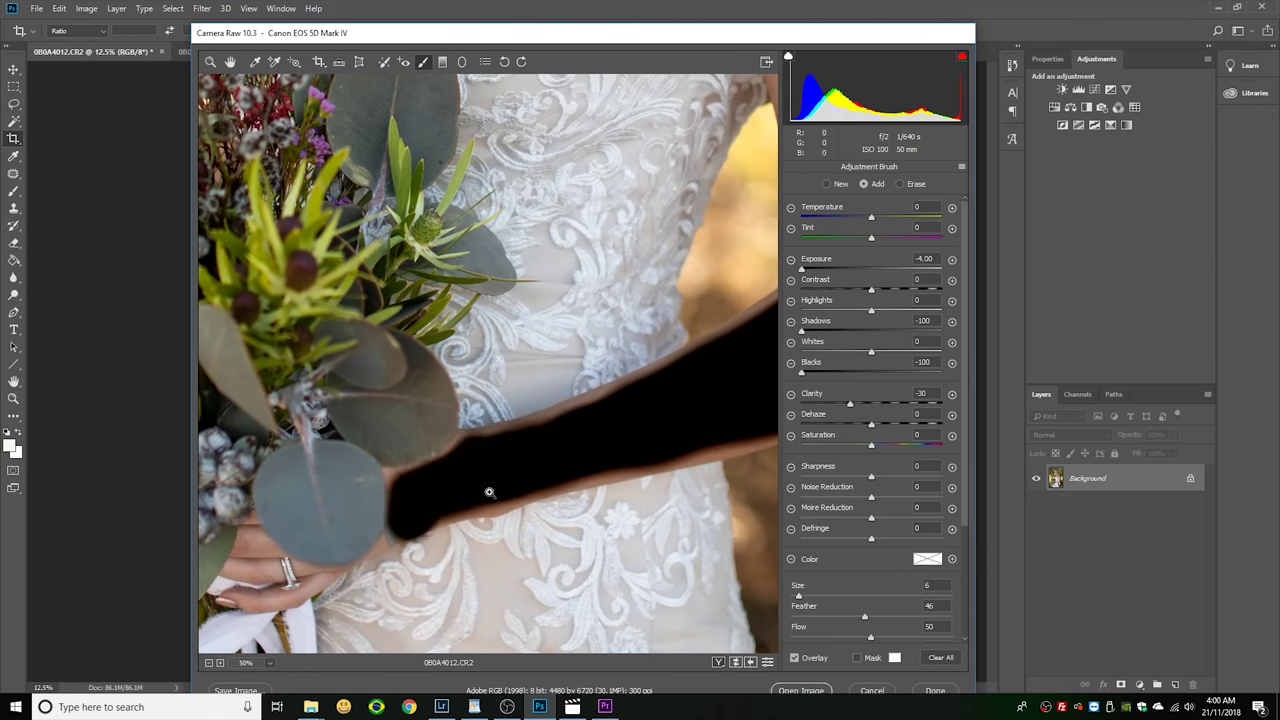
- Paint the brush mask over the skin between the bride's armpit and chest above the dress, and enlarge the brush to size 8
{"action": "key", "text": "ctrl+minus"}
{"action": "key", "text": "ctrl+minus"}
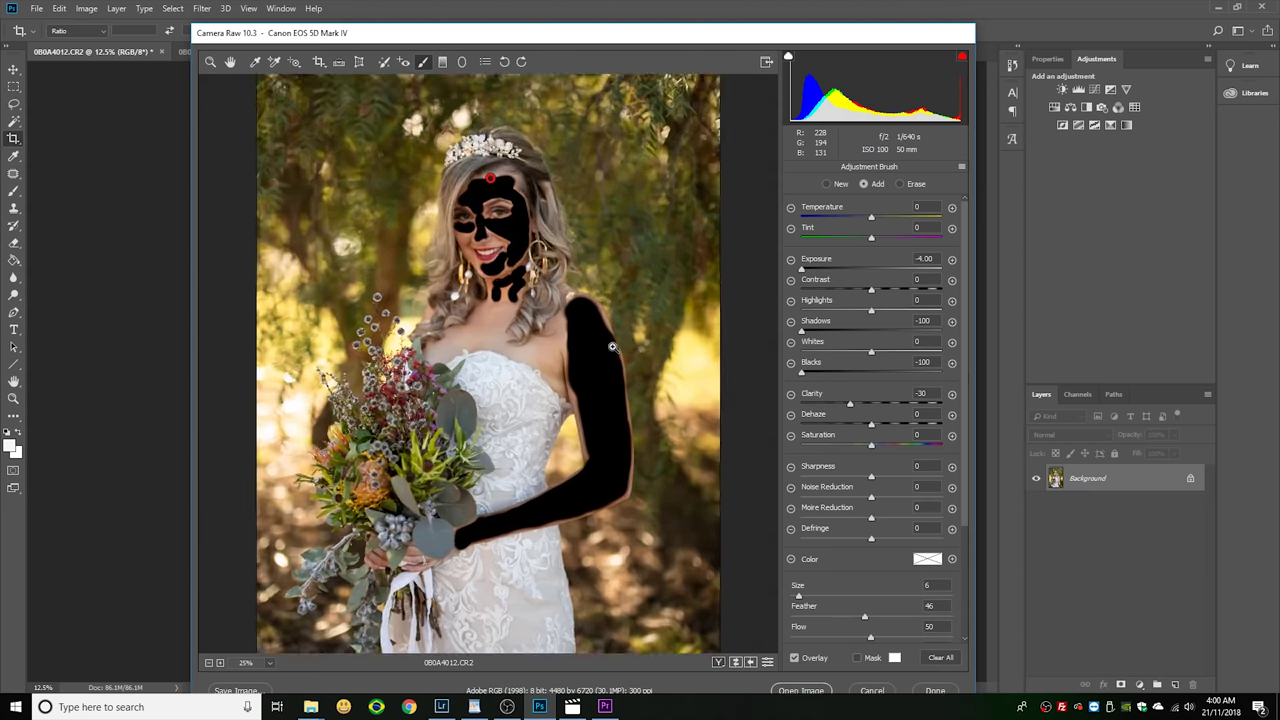
{"action": "key", "text": "ctrl+plus"}
{"action": "key", "text": "ctrl+plus"}
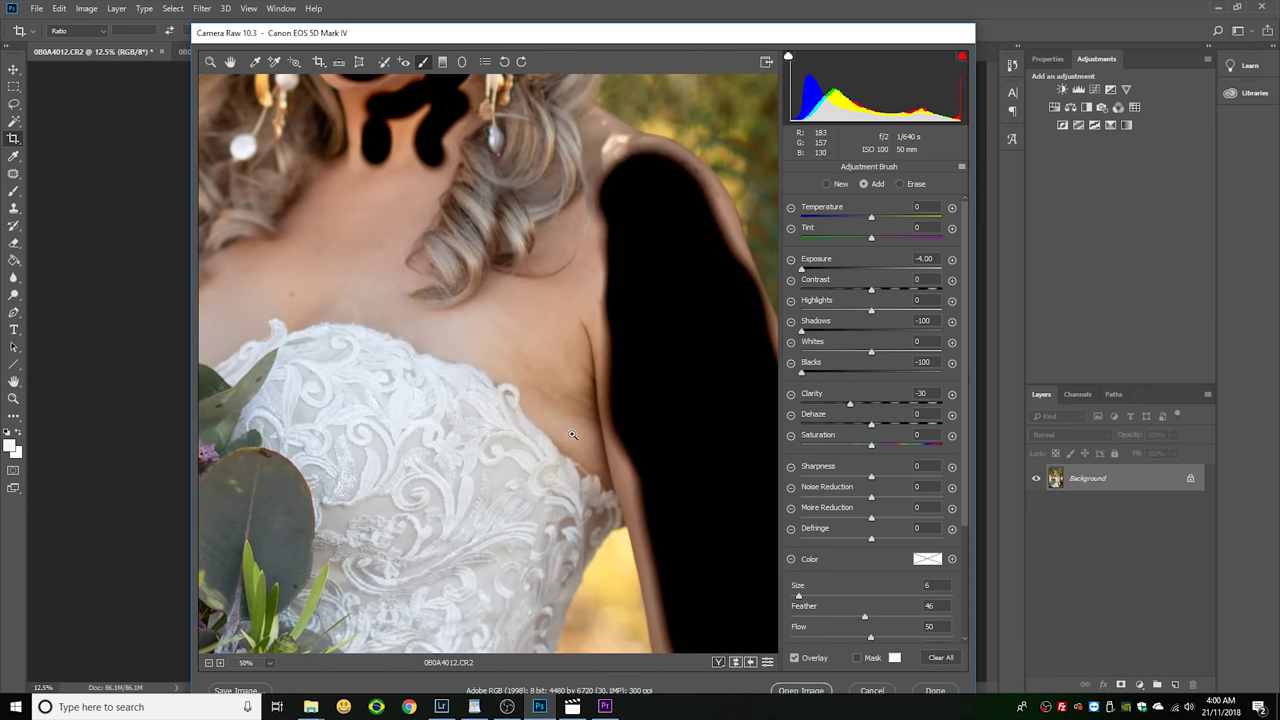
{"action": "key", "text": "ctrl+plus"}
{"action": "mouse_move", "coordinate": [591, 337]}
{"action": "left_mouse_down"}
{"action": "mouse_move", "coordinate": [599, 400]}
{"action": "mouse_move", "coordinate": [648, 168]}
{"action": "left_mouse_up"}
{"action": "left_click_drag", "start_coordinate": [648, 322], "coordinate": [664, 337]}
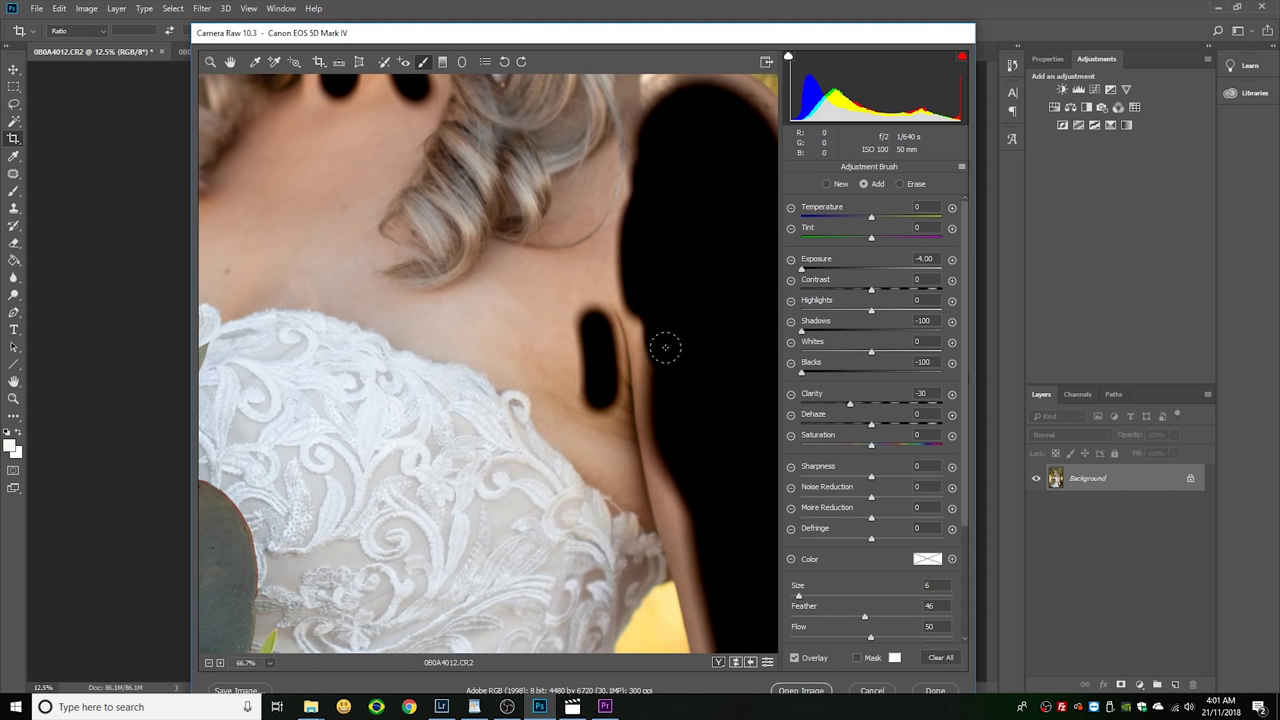
{"action": "mouse_move", "coordinate": [621, 478]}
{"action": "left_mouse_down"}
{"action": "mouse_move", "coordinate": [608, 365]}
{"action": "mouse_move", "coordinate": [582, 322]}
{"action": "mouse_move", "coordinate": [598, 450]}
{"action": "mouse_move", "coordinate": [554, 402]}
{"action": "mouse_move", "coordinate": [593, 410]}
{"action": "mouse_move", "coordinate": [575, 373]}
{"action": "mouse_move", "coordinate": [582, 347]}
{"action": "mouse_move", "coordinate": [551, 388]}
{"action": "mouse_move", "coordinate": [580, 323]}
{"action": "left_mouse_up"}
{"action": "mouse_move", "coordinate": [597, 266]}
{"action": "left_mouse_down"}
{"action": "mouse_move", "coordinate": [628, 239]}
{"action": "mouse_move", "coordinate": [583, 316]}
{"action": "mouse_move", "coordinate": [629, 263]}
{"action": "mouse_move", "coordinate": [552, 299]}
{"action": "mouse_move", "coordinate": [566, 282]}
{"action": "mouse_move", "coordinate": [531, 350]}
{"action": "mouse_move", "coordinate": [501, 313]}
{"action": "mouse_move", "coordinate": [501, 284]}
{"action": "mouse_move", "coordinate": [560, 282]}
{"action": "mouse_move", "coordinate": [529, 337]}
{"action": "left_mouse_up"}
{"action": "key", "text": "bracketright"}
- Reset the painted skin mask's Blacks, Shadows and Exposure to 0 and leave the Adjustment Brush
{"action": "key", "text": "ctrl+0"}
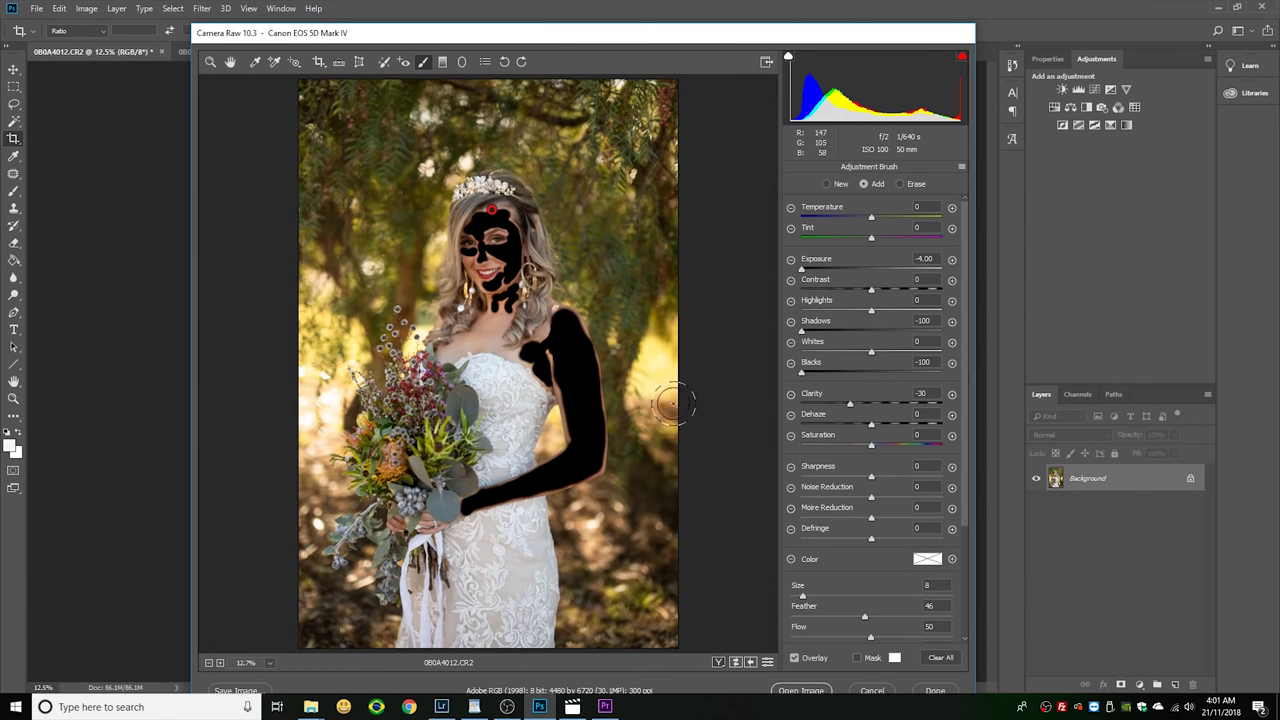
{"action": "left_click", "coordinate": [867, 375]}
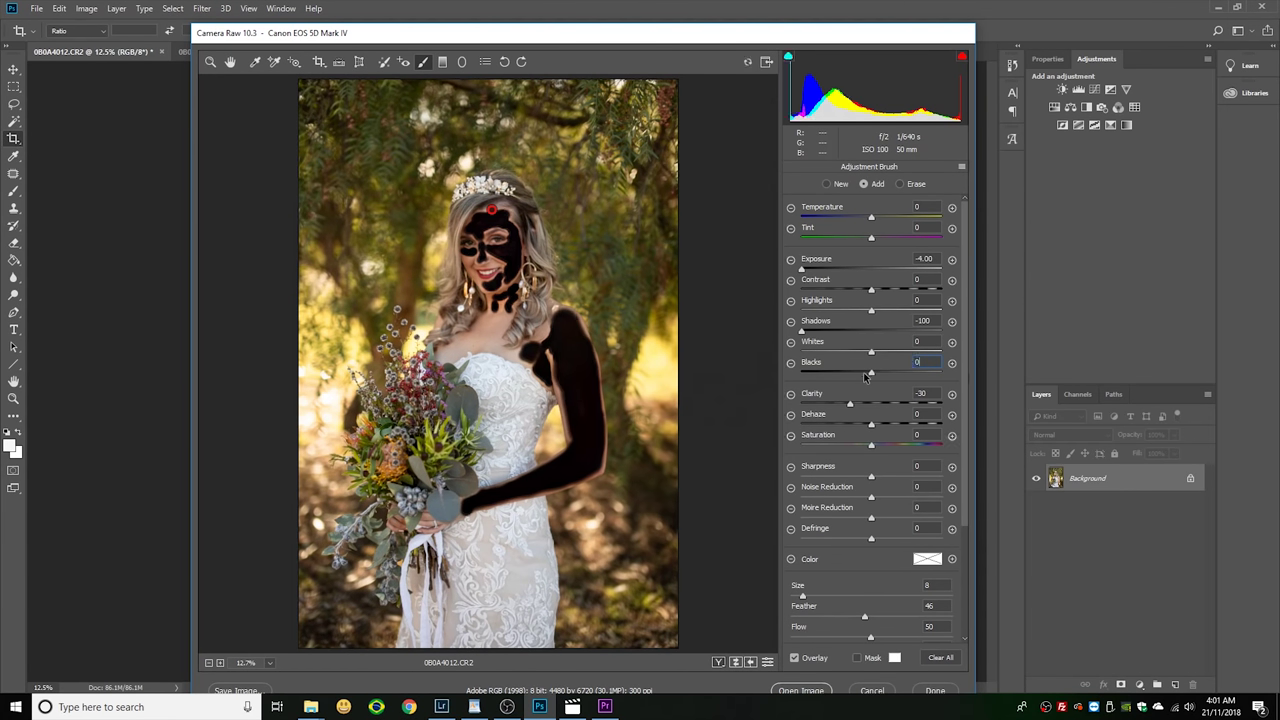
{"action": "left_click", "coordinate": [872, 269]}
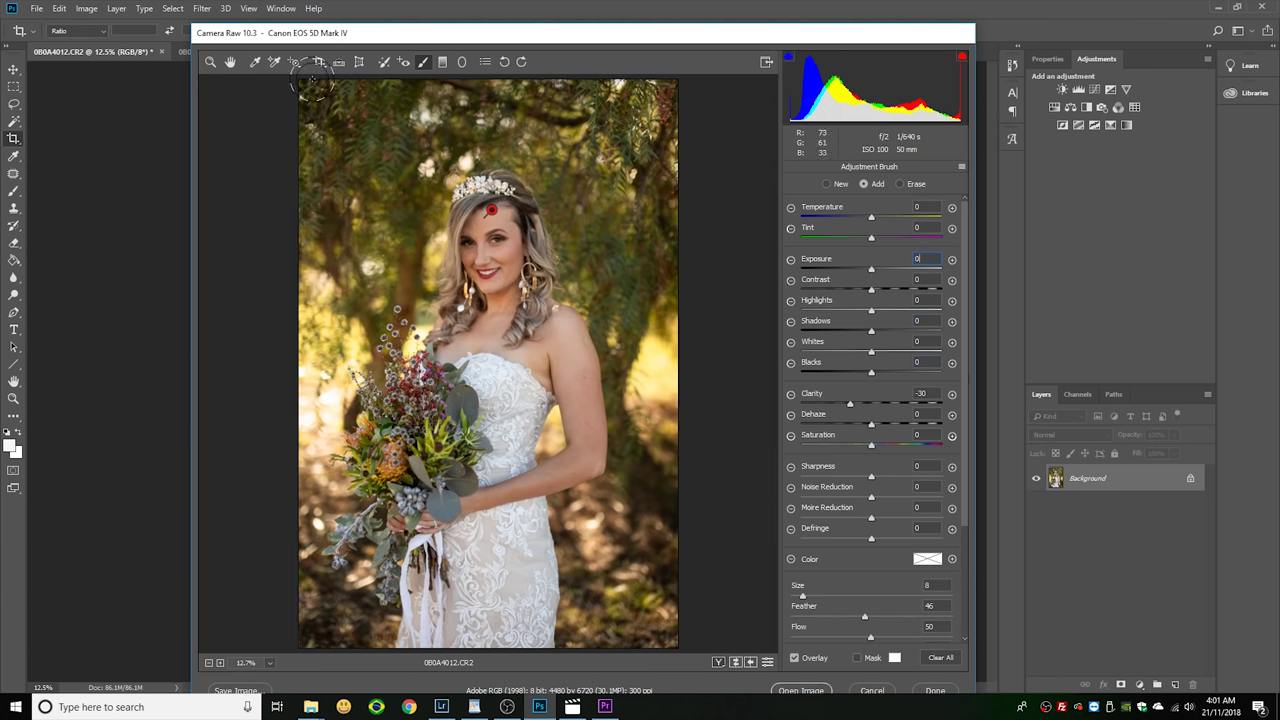
{"action": "left_click", "coordinate": [230, 62]}
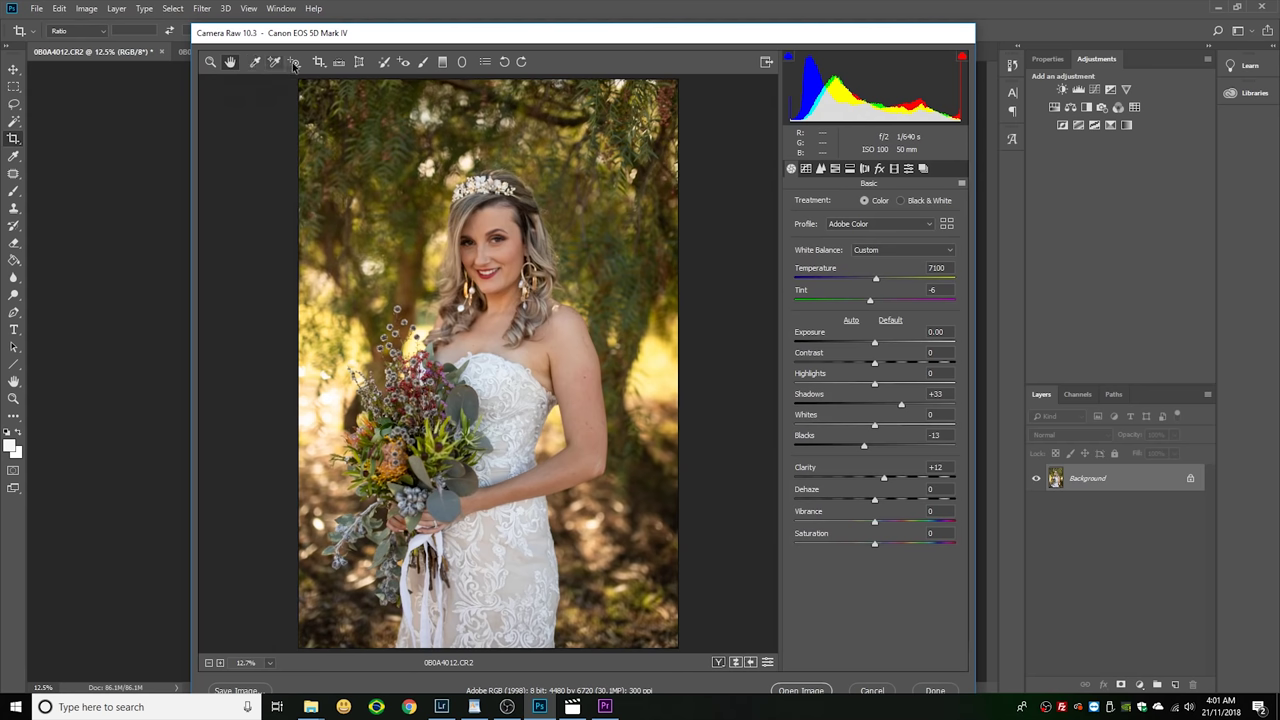
- Examine the softened skin on the bride's forehead, cheeks and chin at 100% zoom
{"action": "scroll", "coordinate": [485, 247], "scroll_direction": "up", "scroll_amount": 5}
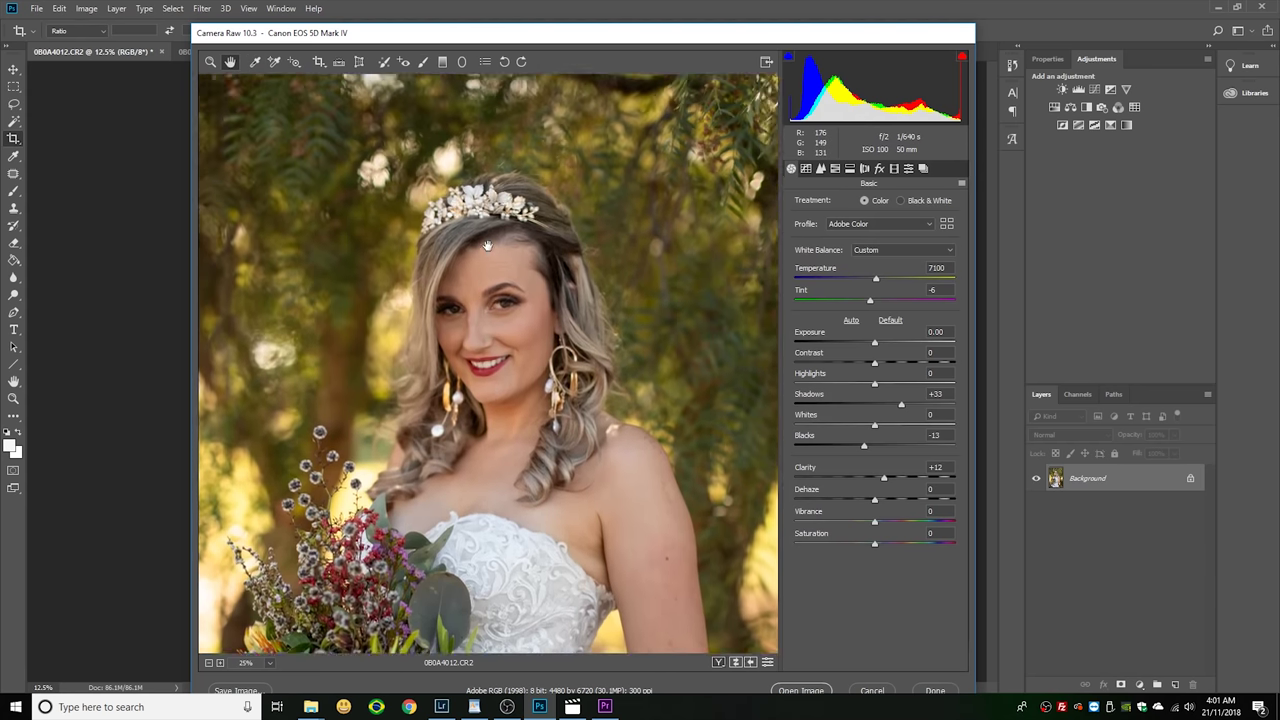
{"action": "scroll", "coordinate": [447, 353], "scroll_direction": "up", "scroll_amount": 1}
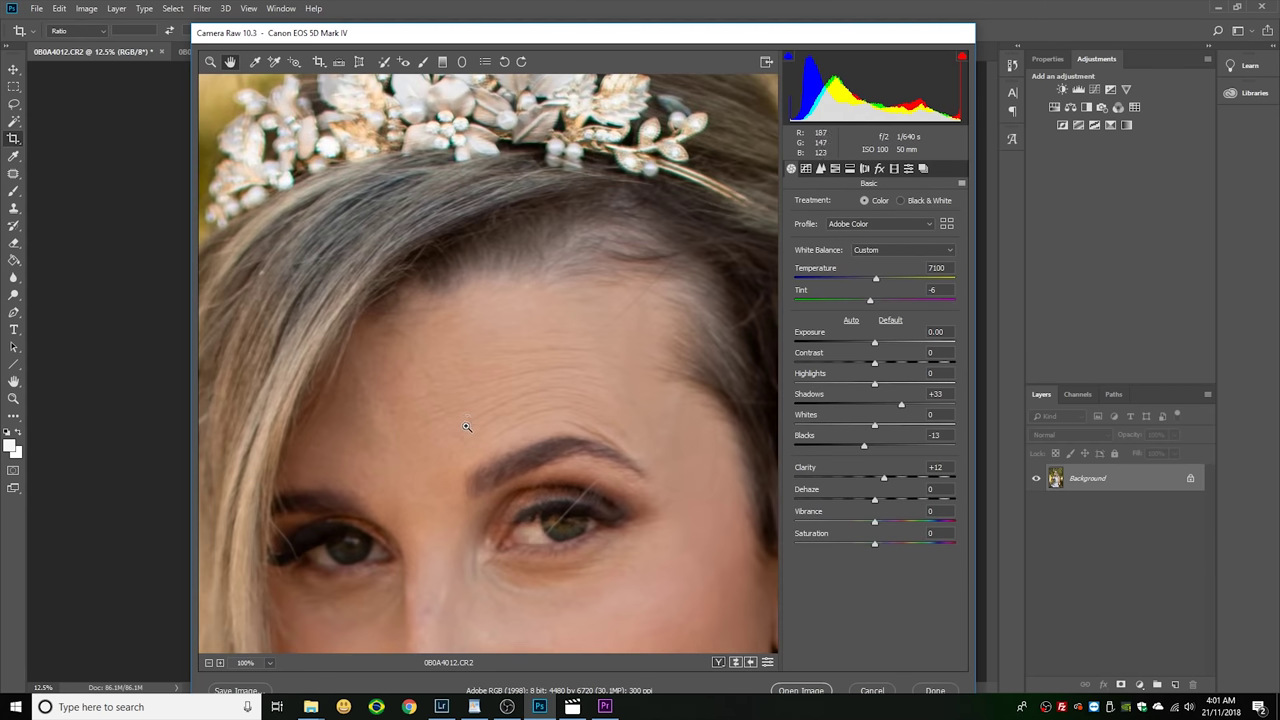
{"action": "scroll", "coordinate": [500, 357], "scroll_direction": "down", "scroll_amount": 4}
{"action": "scroll", "coordinate": [679, 433], "scroll_direction": "down", "scroll_amount": 2}
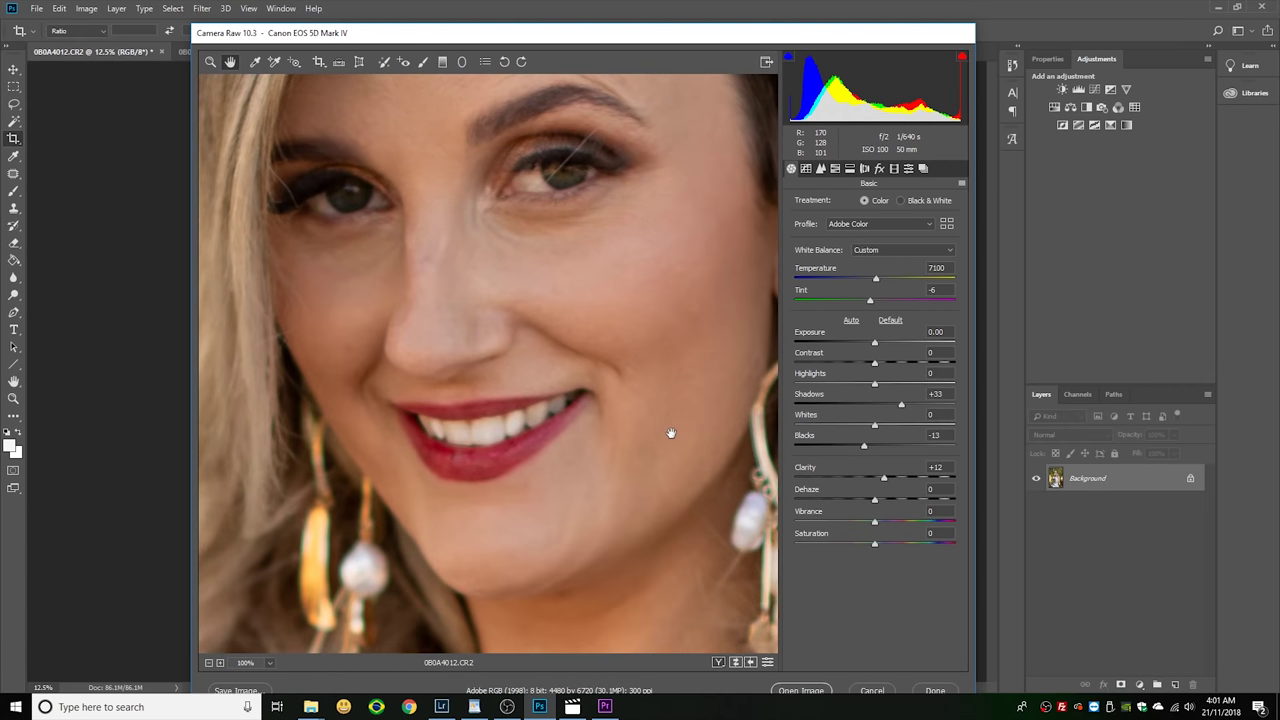
- Brighten and sharpen both of the bride's eyes by painting a new Adjustment Brush mask with Exposure +0.15 and Clarity +6
{"action": "scroll", "coordinate": [621, 390], "scroll_direction": "down", "scroll_amount": 2}
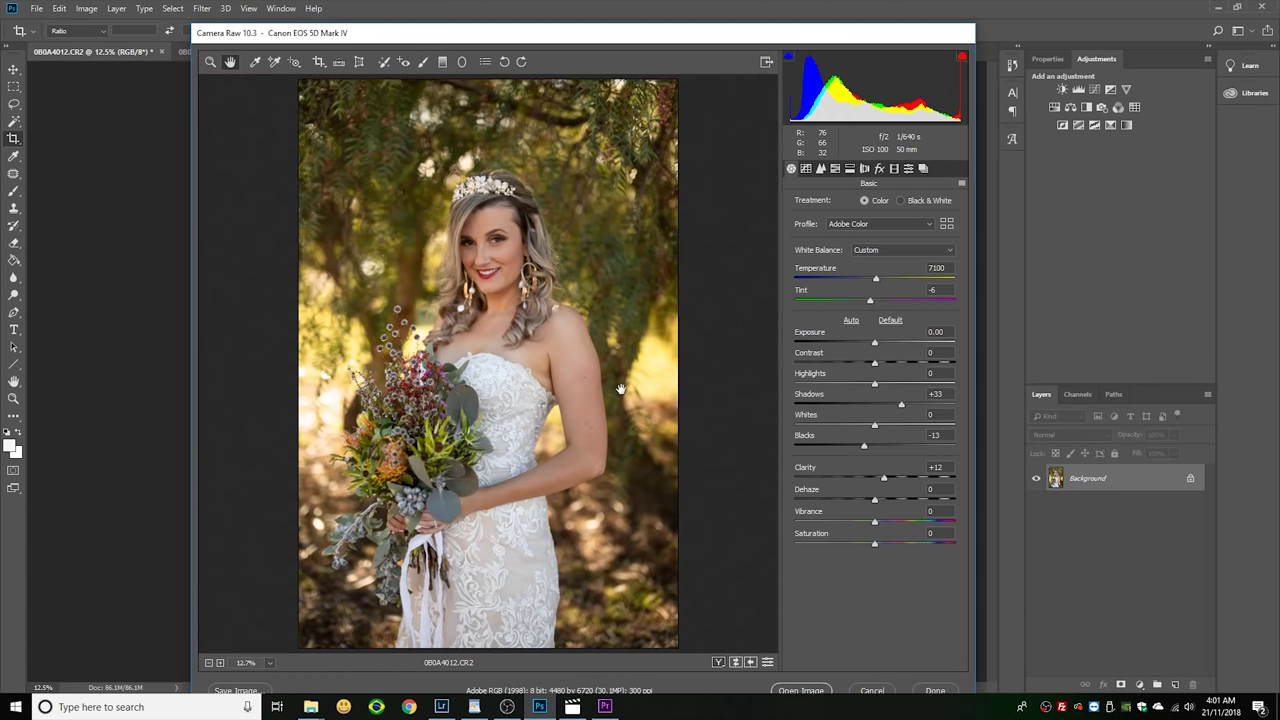
{"action": "left_click", "coordinate": [422, 63]}
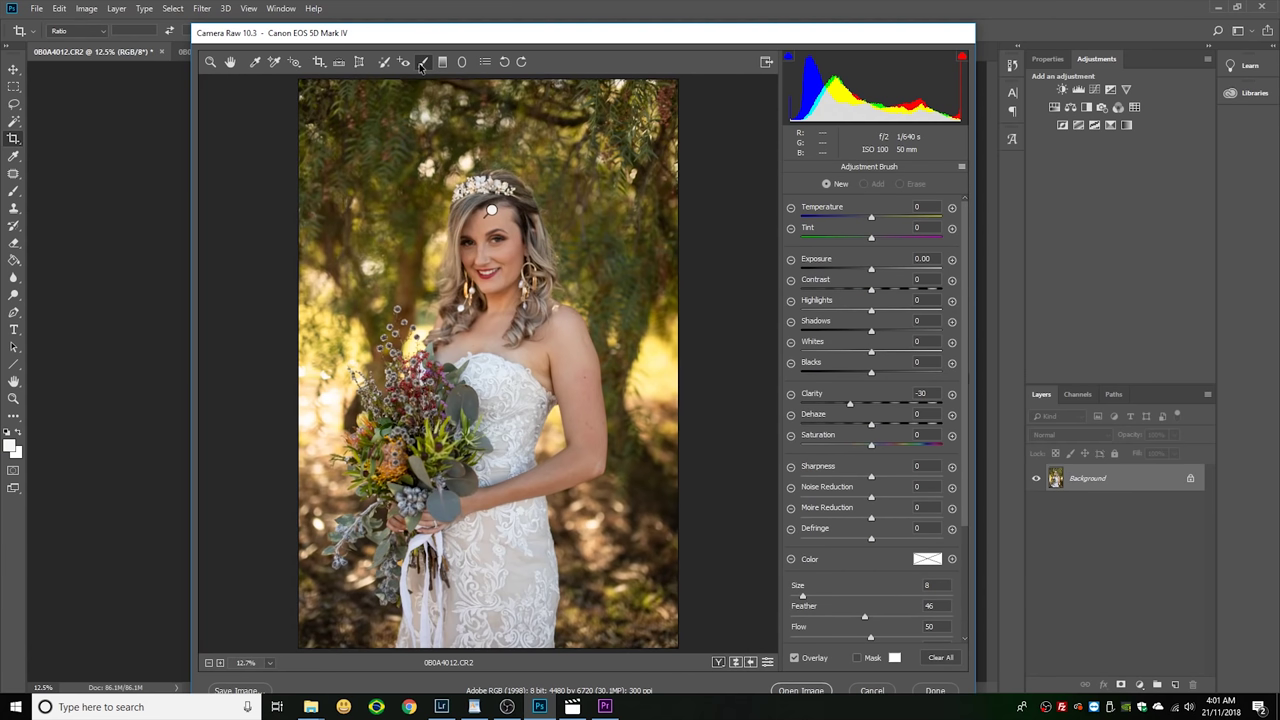
{"action": "scroll", "coordinate": [533, 320], "scroll_direction": "up", "scroll_amount": 3}
{"action": "scroll", "coordinate": [533, 320], "scroll_direction": "up", "scroll_amount": 3}
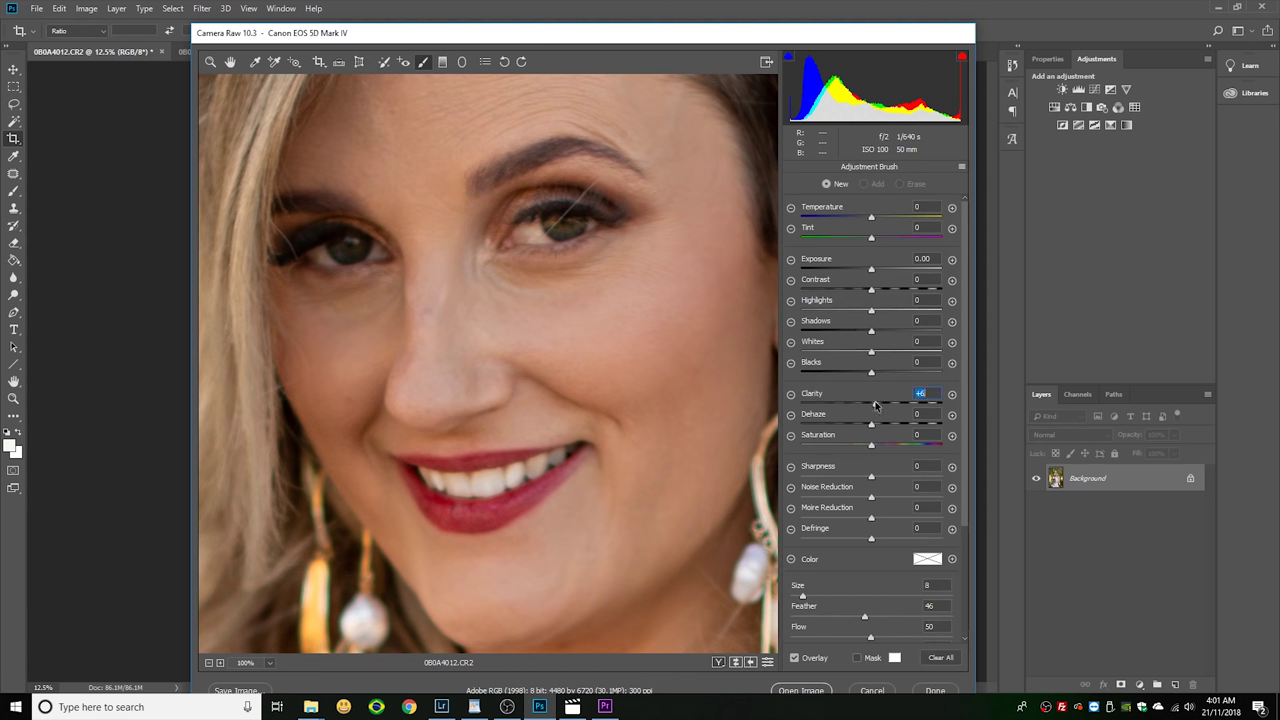
{"action": "left_click", "coordinate": [872, 270]}
{"action": "mouse_move", "coordinate": [539, 221]}
{"action": "left_mouse_down"}
{"action": "mouse_move", "coordinate": [534, 232]}
{"action": "mouse_move", "coordinate": [592, 222]}
{"action": "left_mouse_up"}
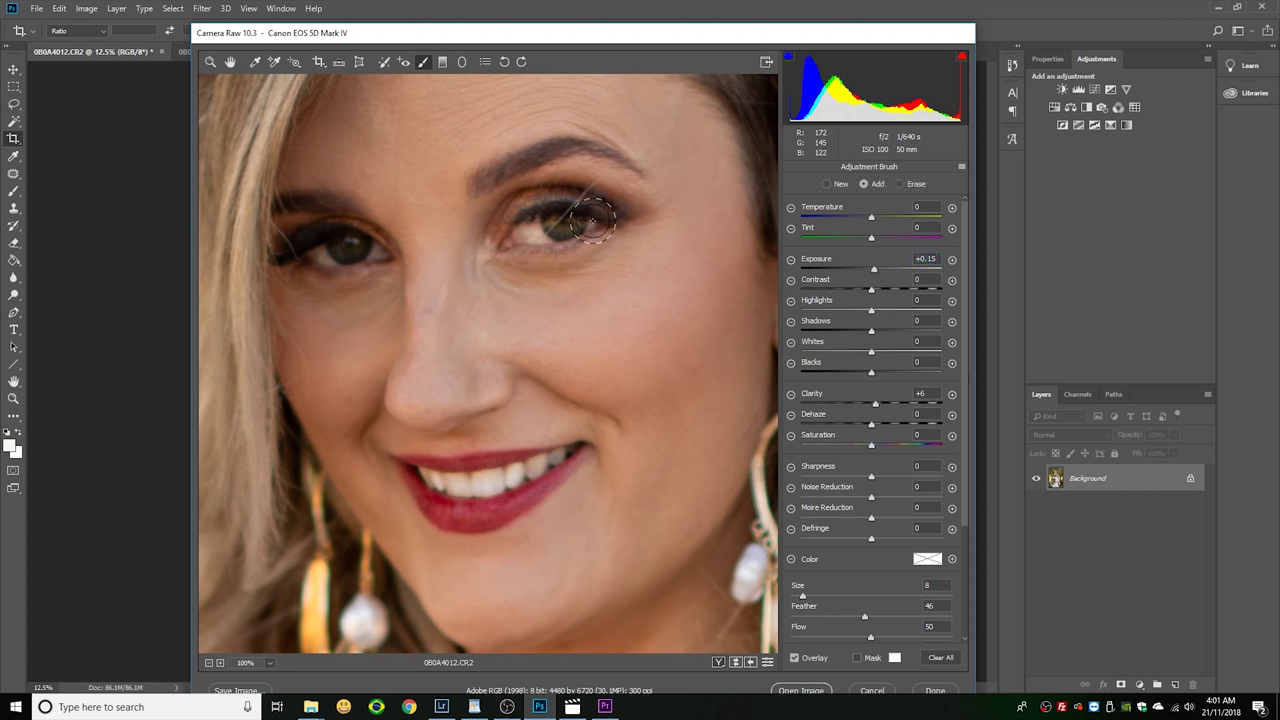
{"action": "mouse_move", "coordinate": [303, 244]}
{"action": "left_mouse_down"}
{"action": "mouse_move", "coordinate": [322, 258]}
{"action": "mouse_move", "coordinate": [386, 243]}
{"action": "mouse_move", "coordinate": [336, 262]}
{"action": "left_mouse_up"}
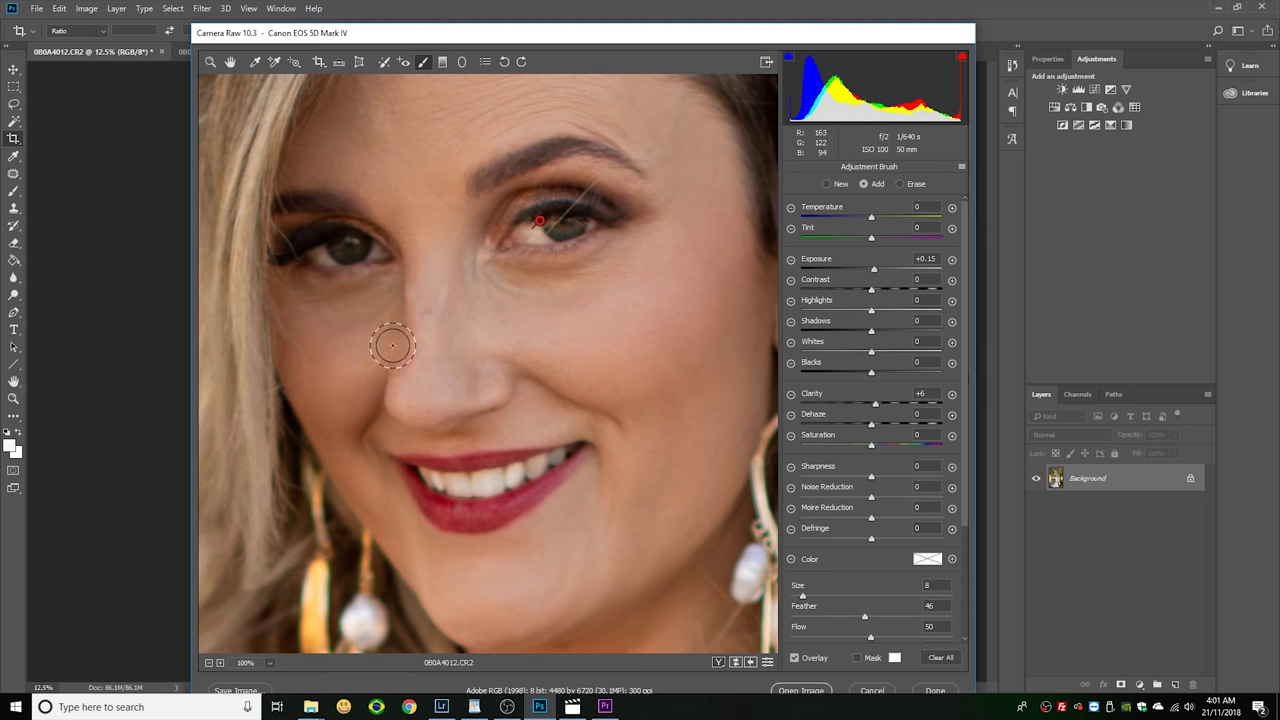
- Leave the Adjustment Brush and open the edited raw portrait from Camera Raw as a Photoshop document
{"action": "key", "text": "ctrl+0"}
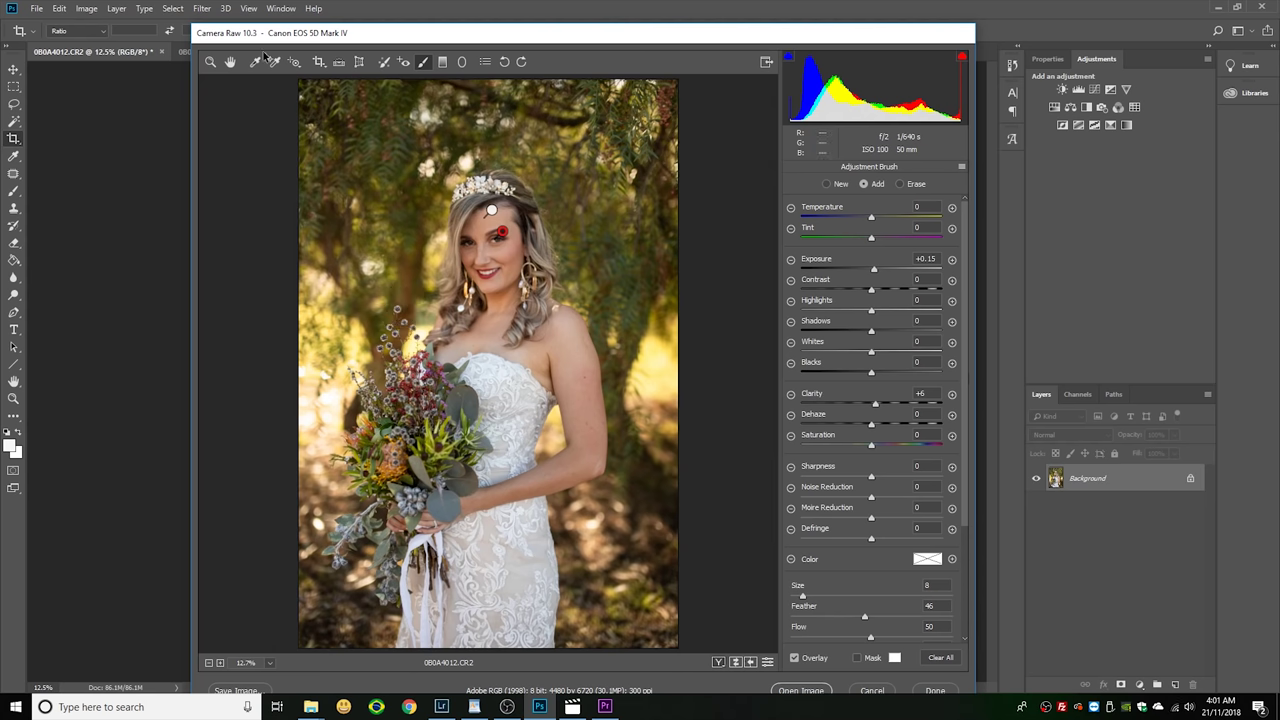
{"action": "left_click", "coordinate": [230, 62]}
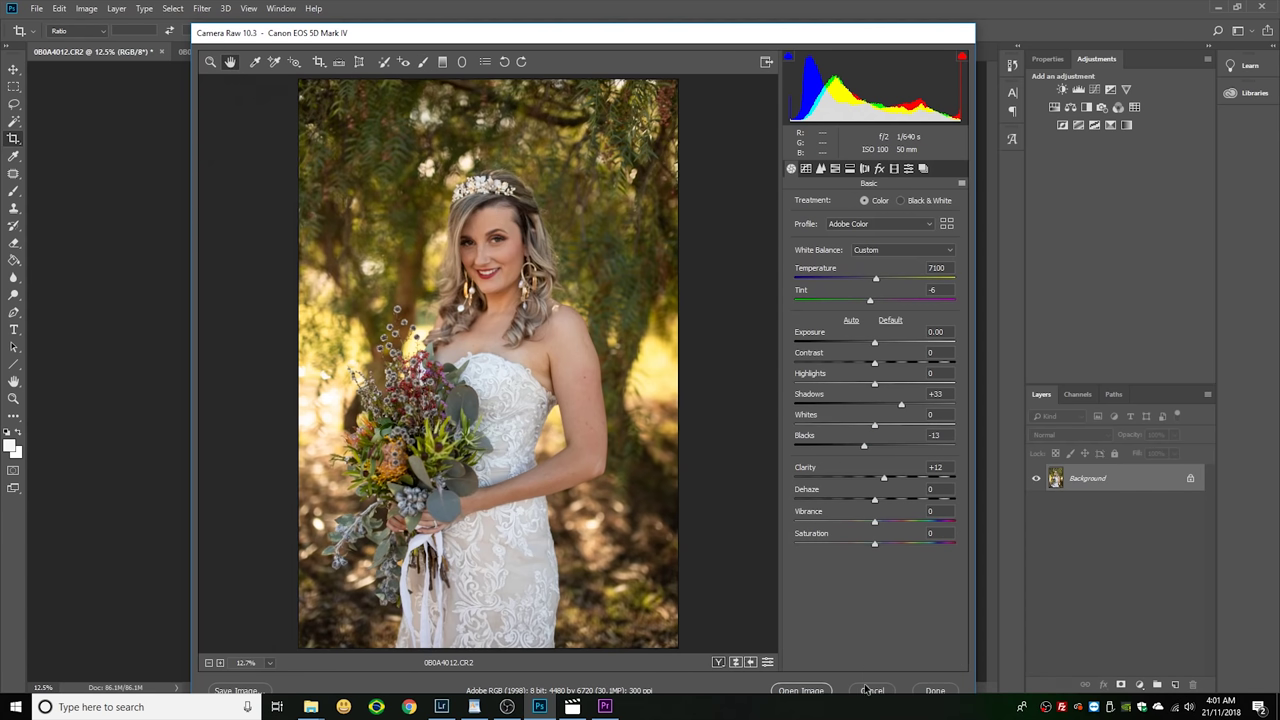
{"action": "left_click", "coordinate": [803, 690]}
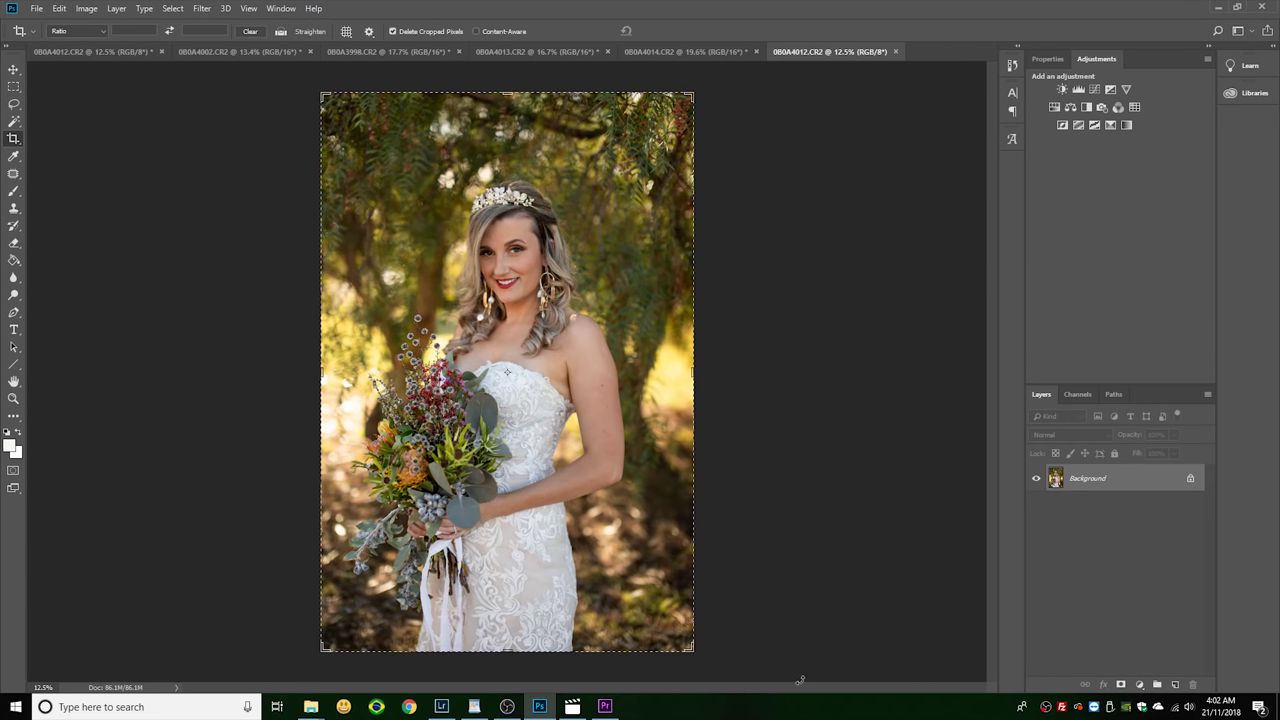
- Compare the newly opened 0B0A4012 document with the earlier 0B0A4012 version and inspect the bride's arm up close
{"action": "left_click", "coordinate": [124, 49]}
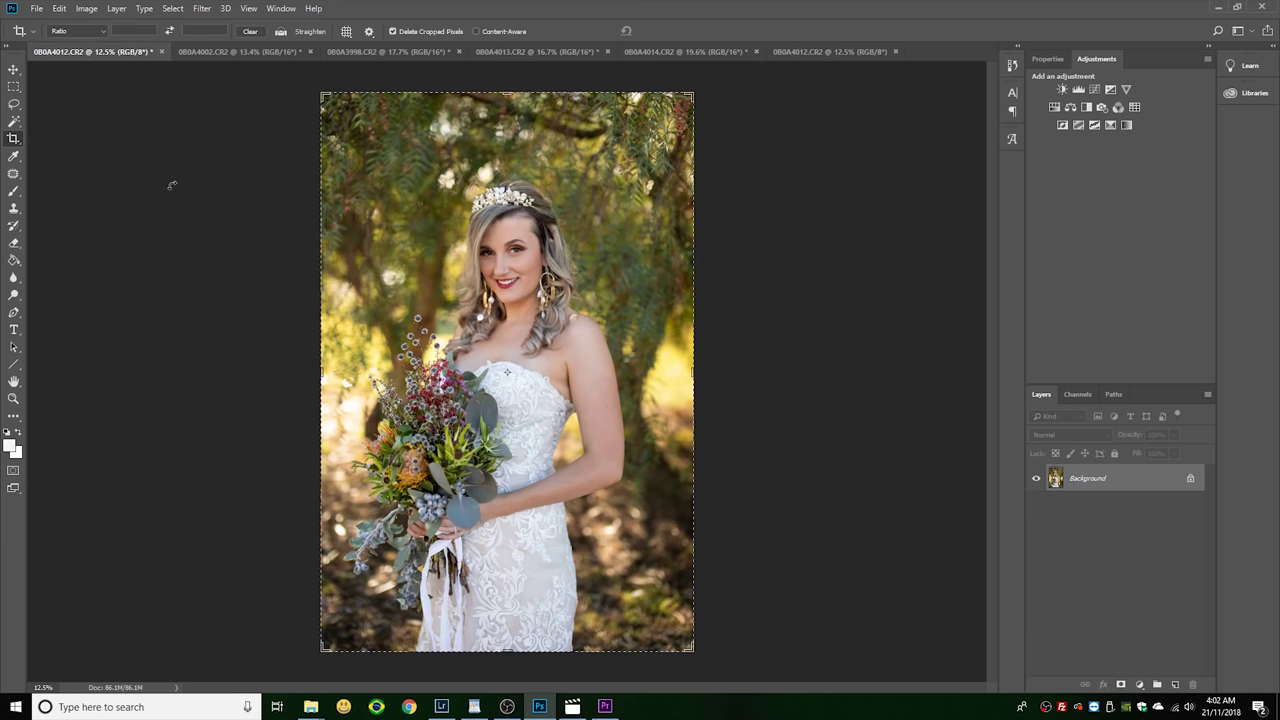
{"action": "left_click", "coordinate": [830, 55]}
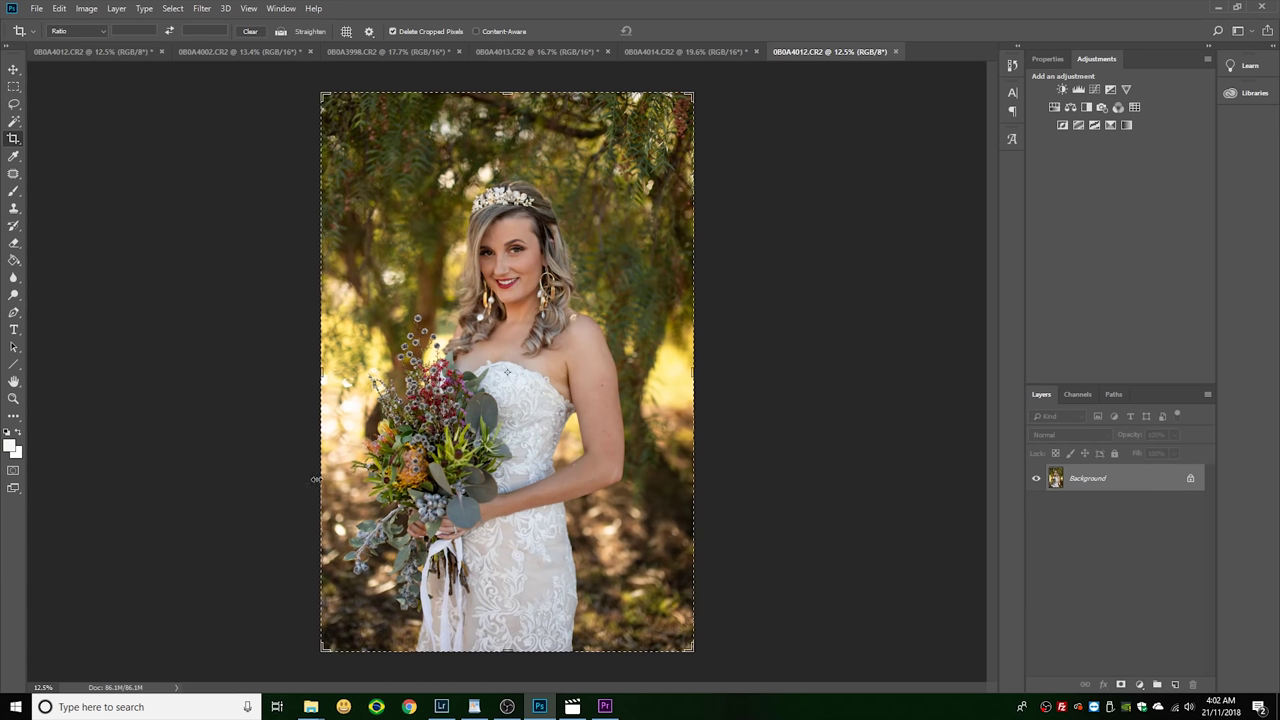
{"action": "left_click", "coordinate": [85, 52]}
{"action": "left_click", "coordinate": [838, 51]}
{"action": "key", "text": "ctrl+plus"}
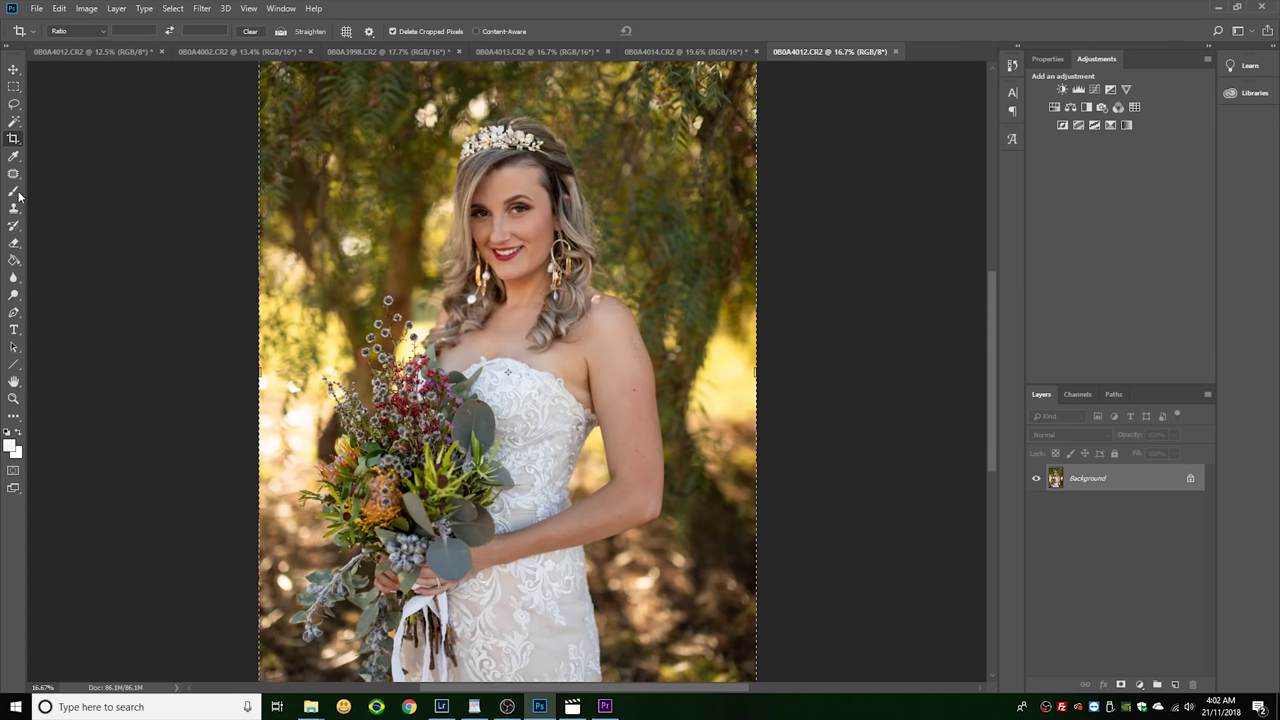
{"action": "scroll", "coordinate": [683, 372], "scroll_direction": "up", "scroll_amount": 1}
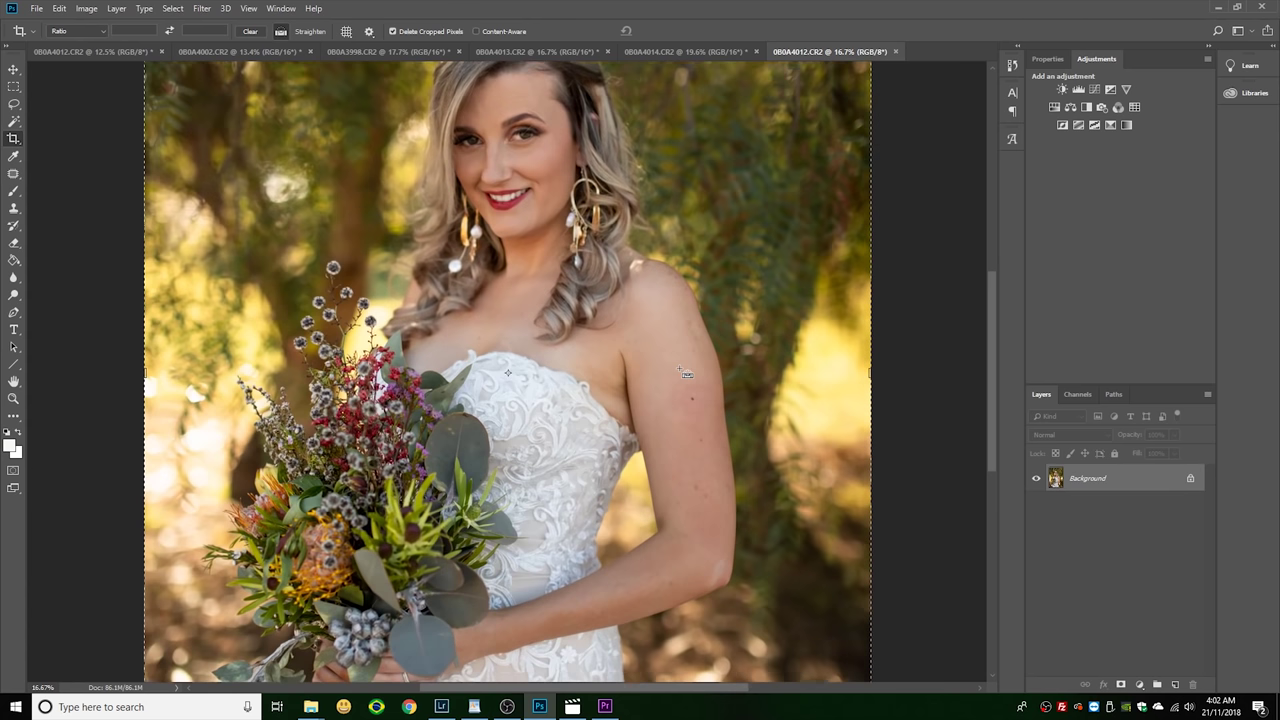
{"action": "key", "text": "ctrl+plus"}
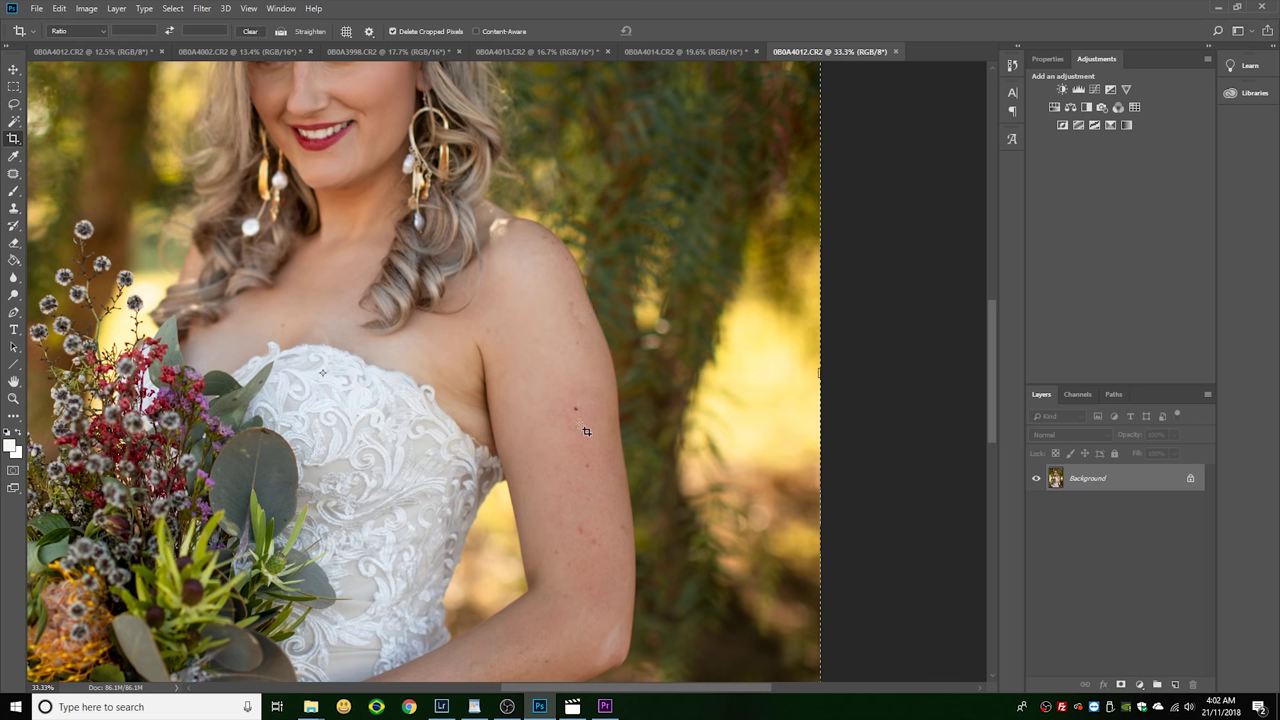
{"action": "left_click", "coordinate": [201, 8]}
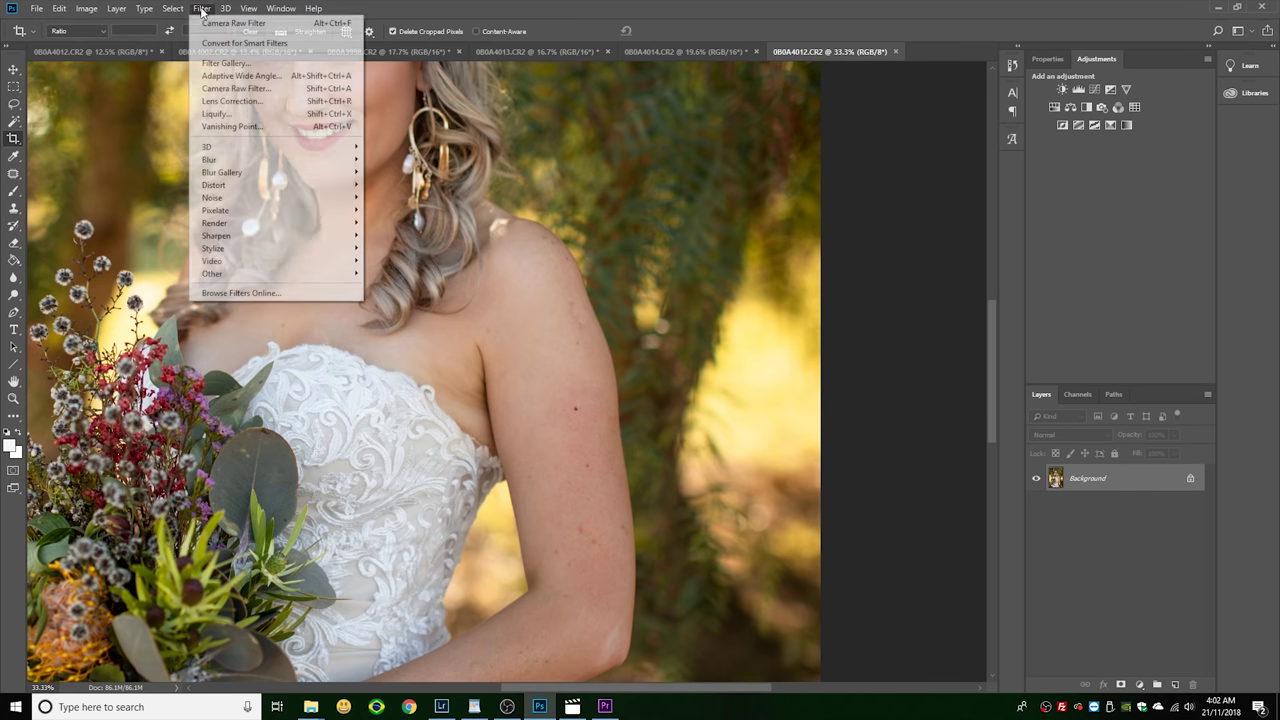
{"action": "left_click", "coordinate": [235, 91]}
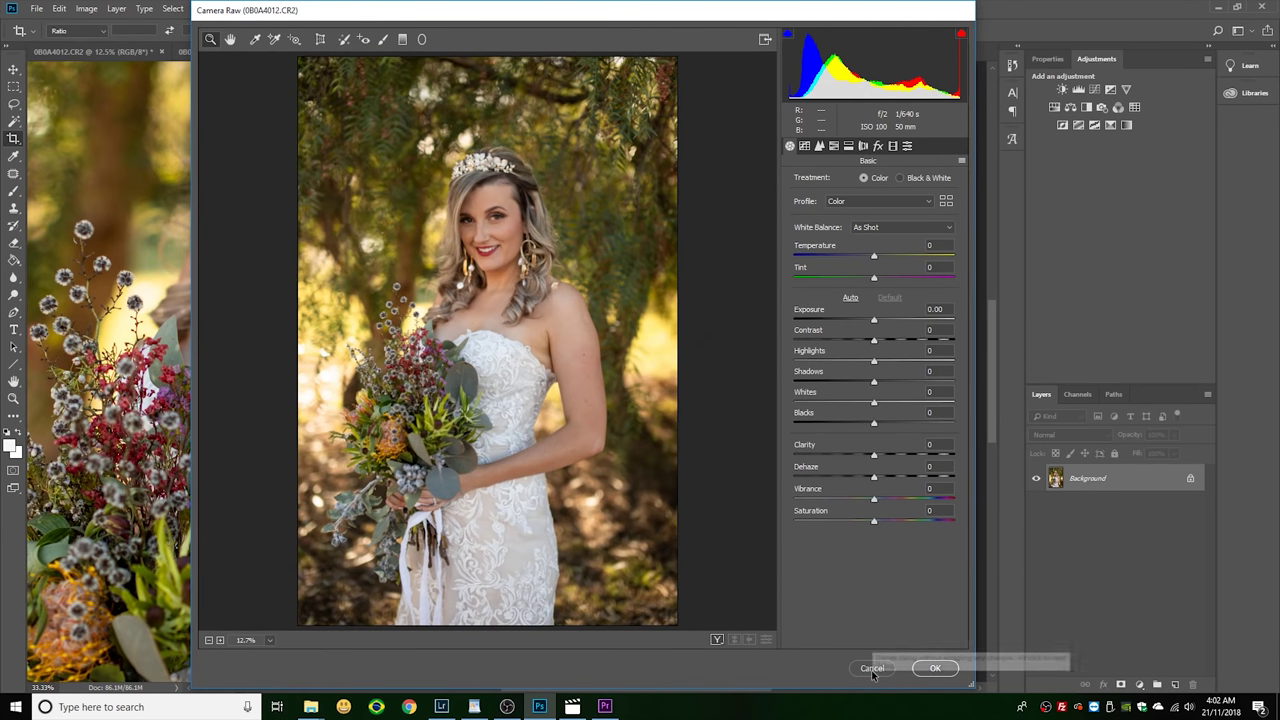
{"action": "left_click", "coordinate": [935, 668]}
- Nudge the outer edge of the bride's upper arm with Liquify's Forward Warp tool, apply it and review the whole portrait
{"action": "left_click", "coordinate": [190, 17]}
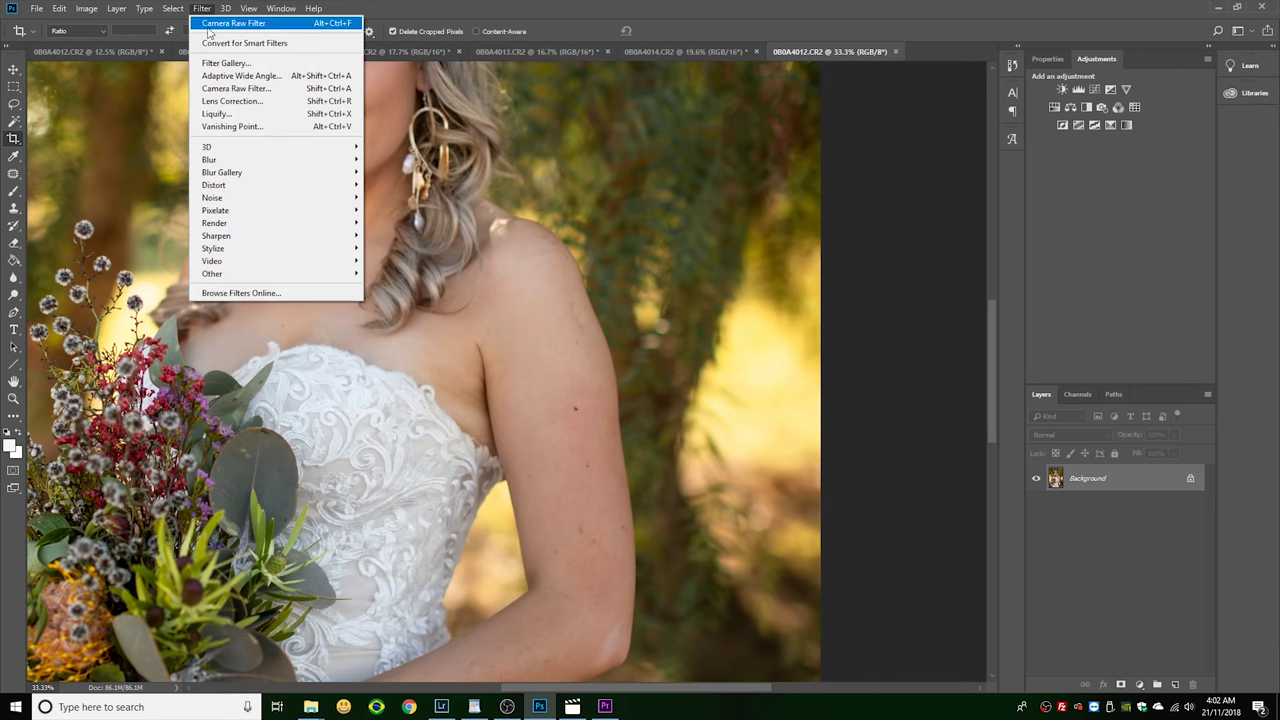
{"action": "left_click", "coordinate": [235, 113]}
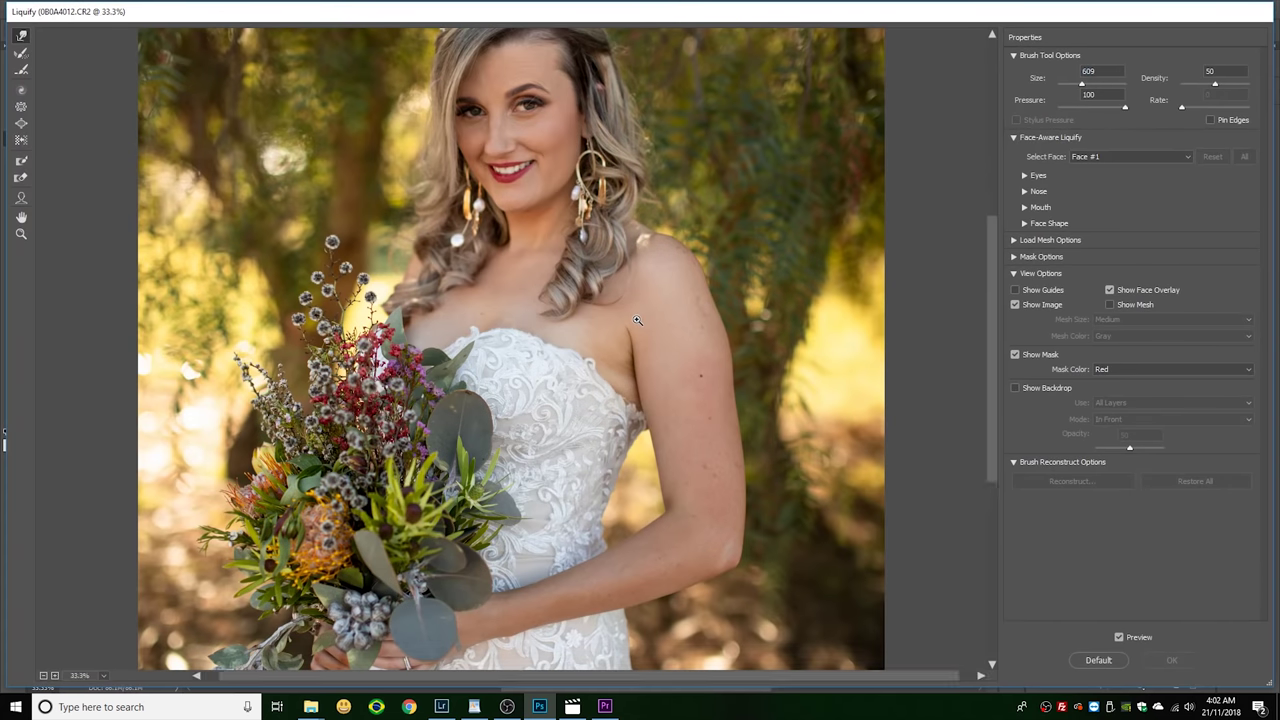
{"action": "scroll", "coordinate": [637, 320], "scroll_direction": "up", "scroll_amount": 2}
{"action": "scroll", "coordinate": [271, 629], "scroll_direction": "up", "scroll_amount": 5}
{"action": "scroll", "coordinate": [271, 629], "scroll_direction": "down", "scroll_amount": 5}
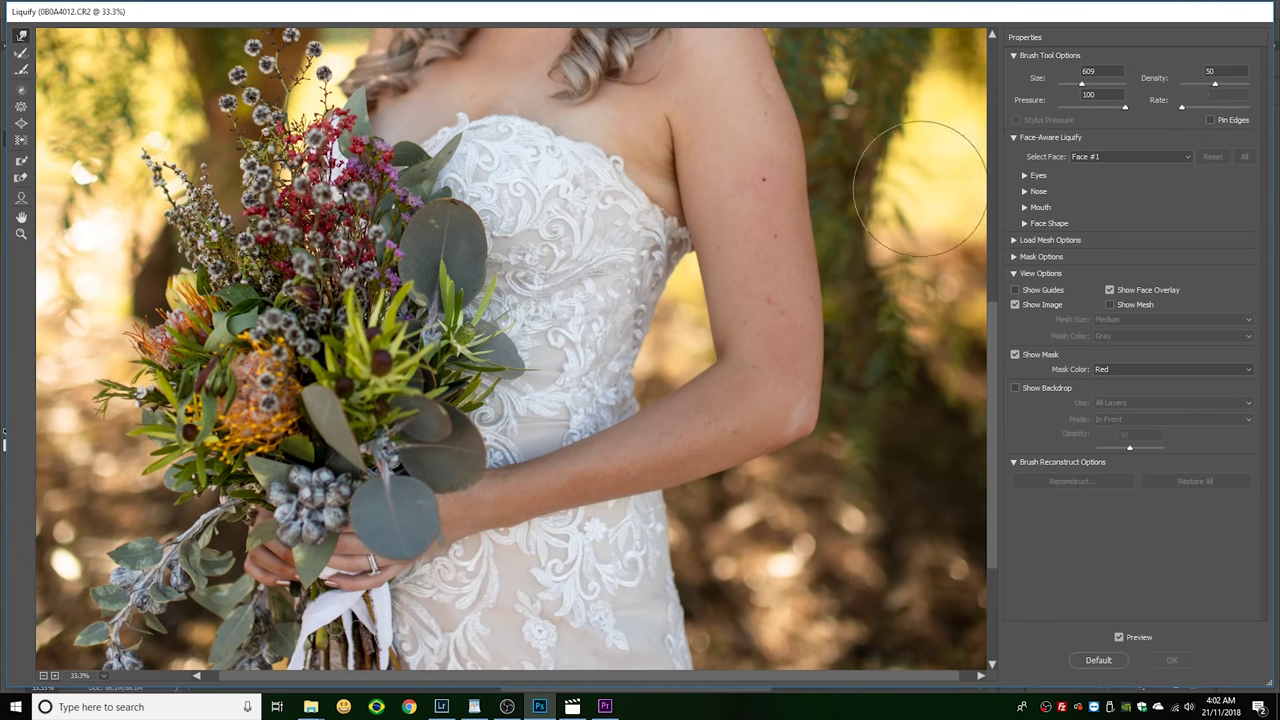
{"action": "scroll", "coordinate": [950, 220], "scroll_direction": "up", "scroll_amount": 5}
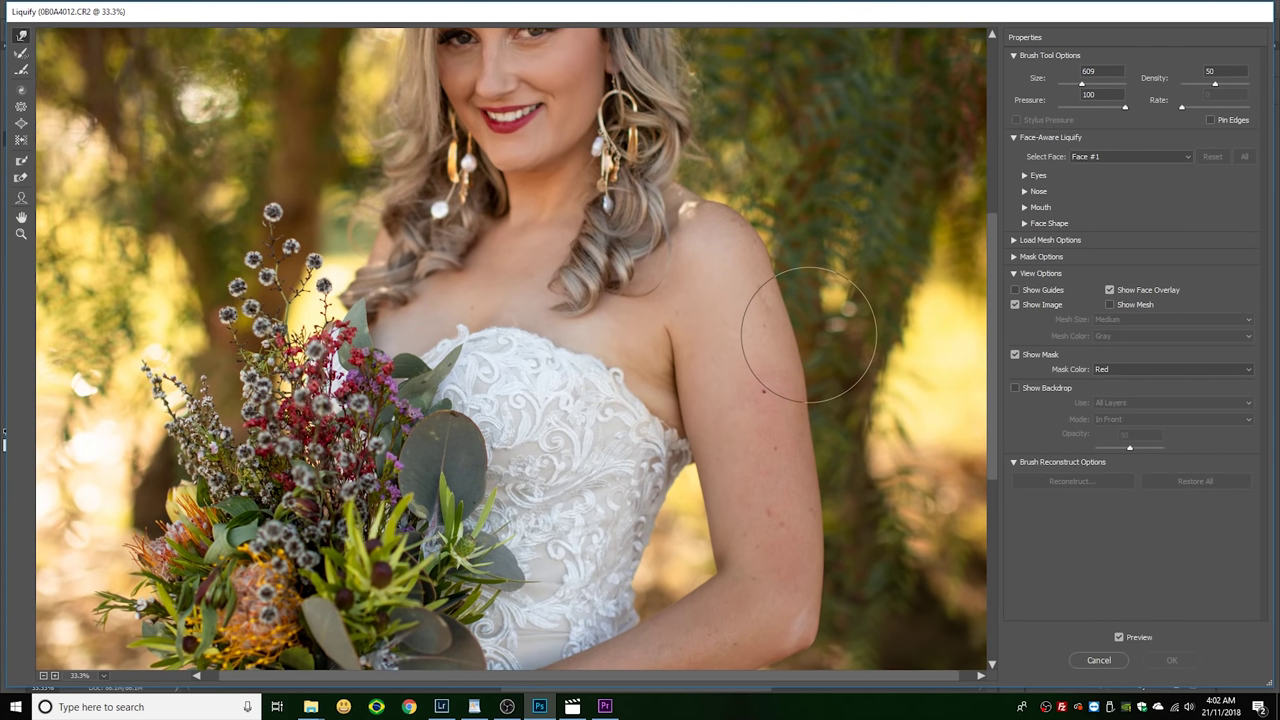
{"action": "left_click_drag", "start_coordinate": [808, 335], "coordinate": [829, 371]}
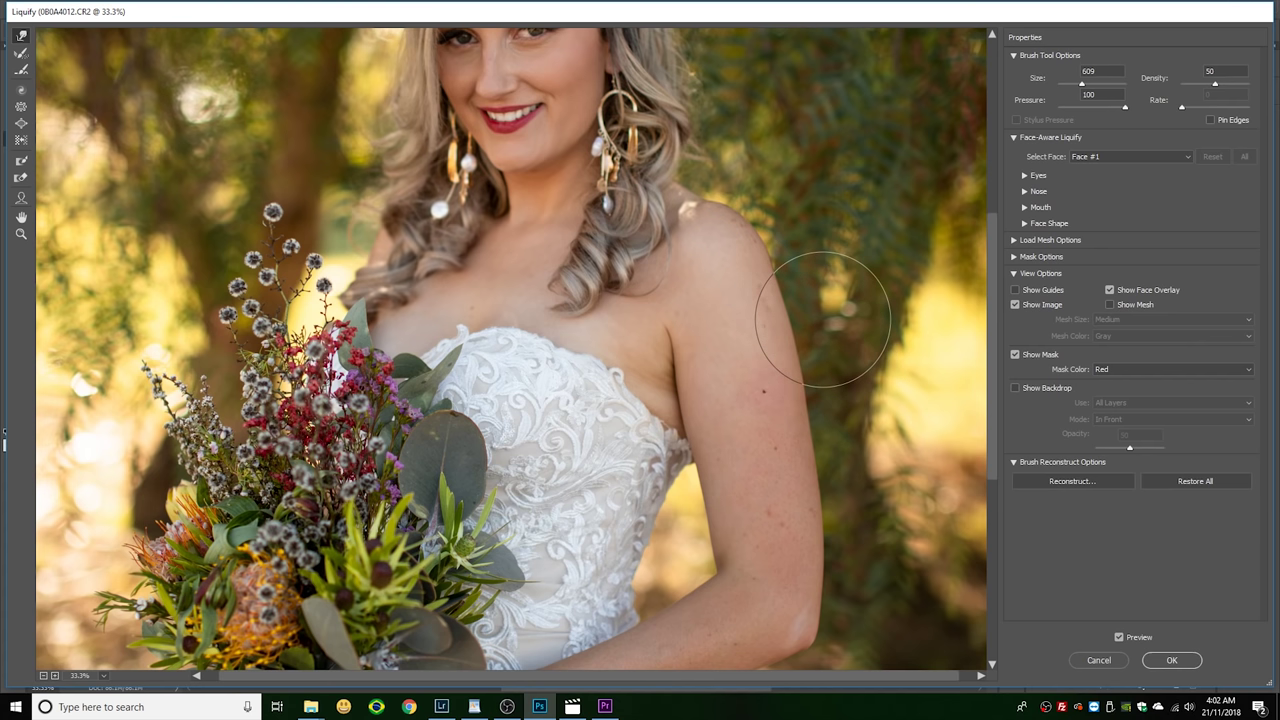
{"action": "left_click", "coordinate": [1168, 661]}
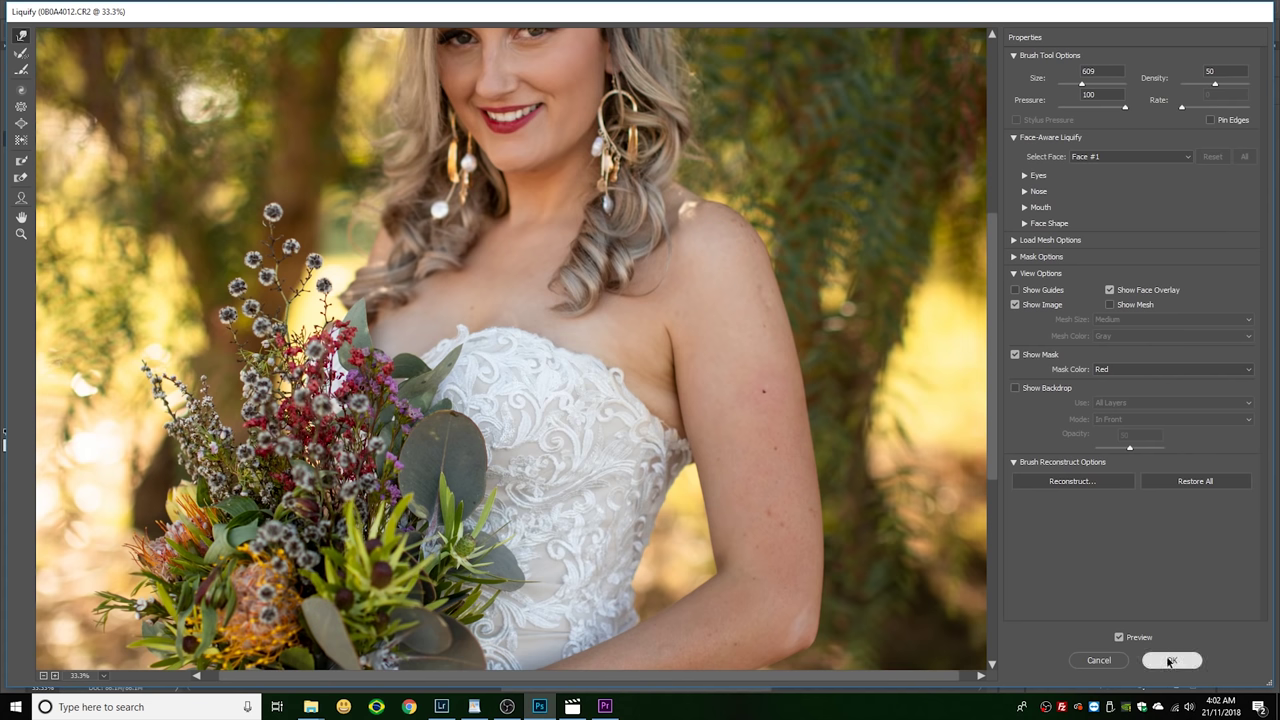
{"action": "scroll", "coordinate": [829, 497], "scroll_direction": "down", "scroll_amount": 1}
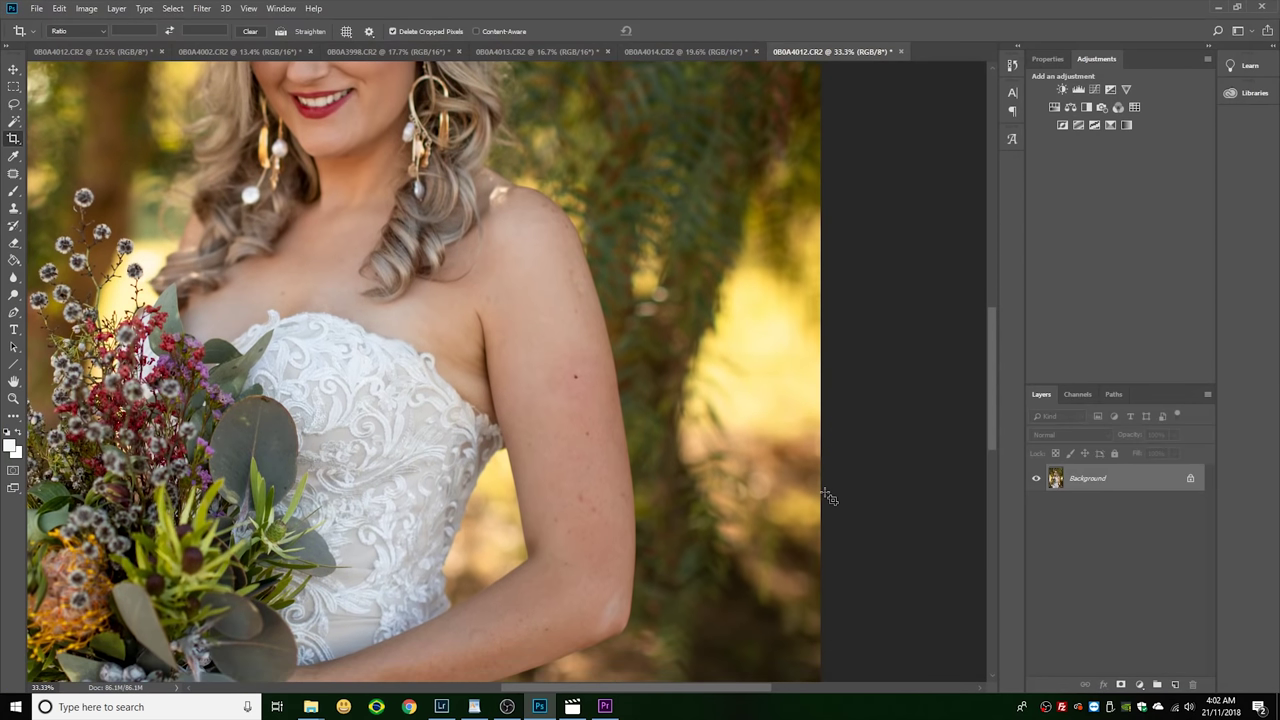
{"action": "key", "text": "ctrl+0"}
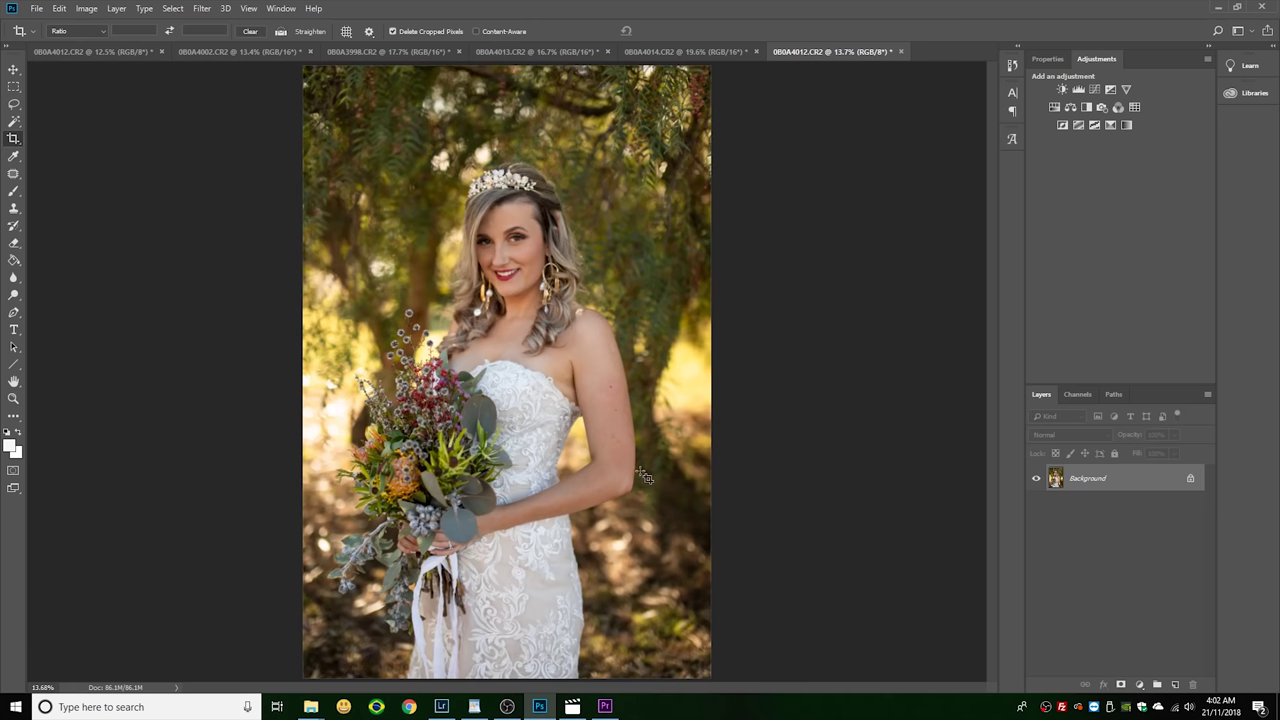
- Select the reddened skin of the bride's arm, from the upper arm down to just above the elbow, with the Lasso tool
{"action": "key", "text": "ctrl"}
{"action": "left_click", "coordinate": [476, 686]}
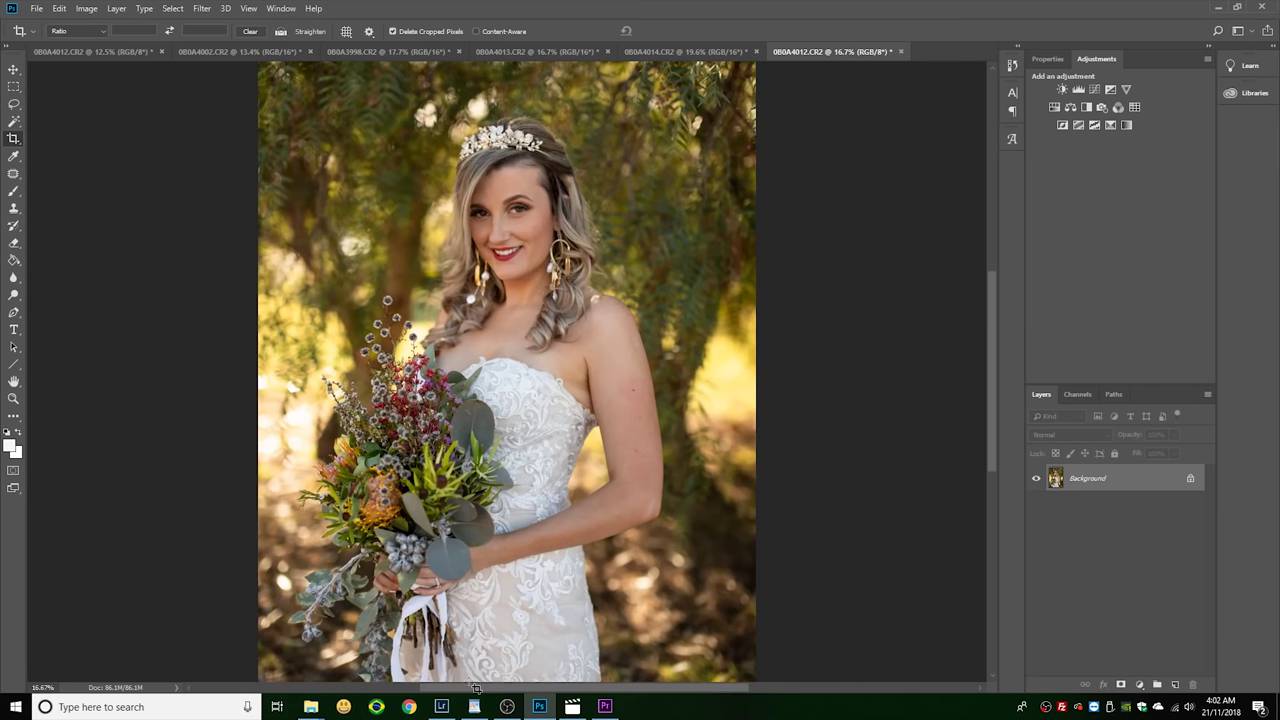
{"action": "key", "text": "Escape"}
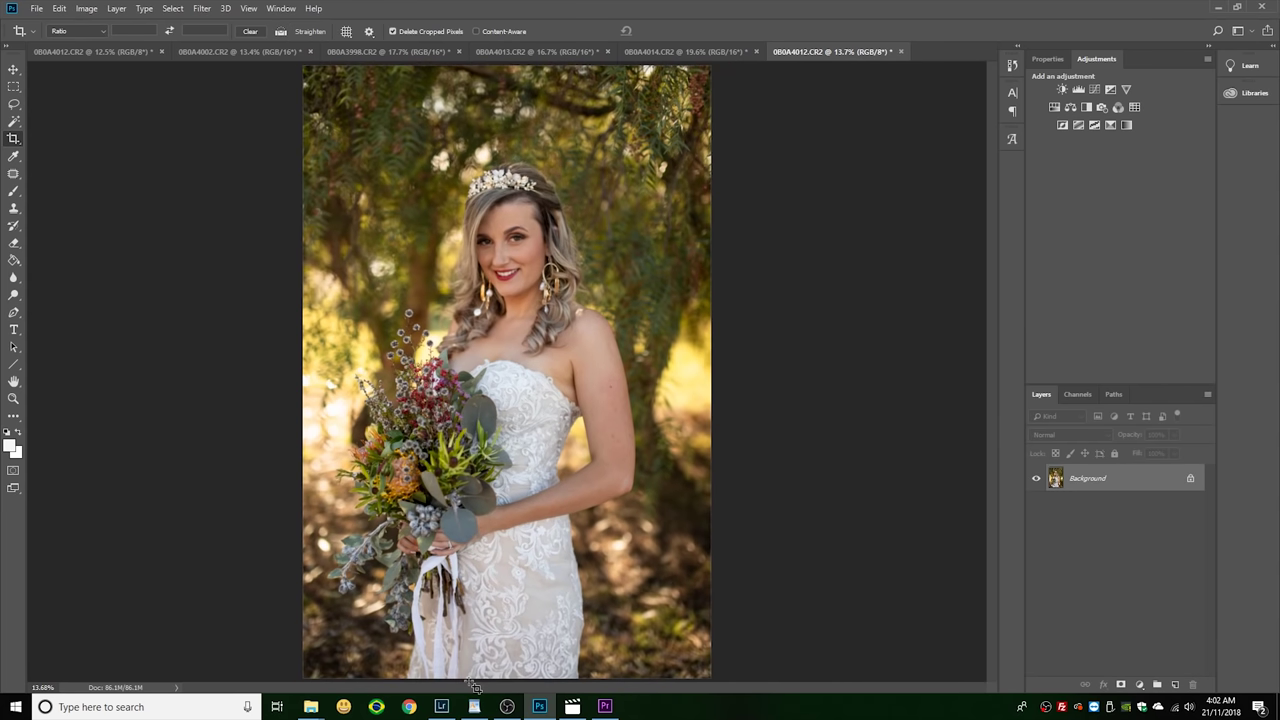
{"action": "scroll", "coordinate": [478, 537], "scroll_direction": "up", "scroll_amount": 3}
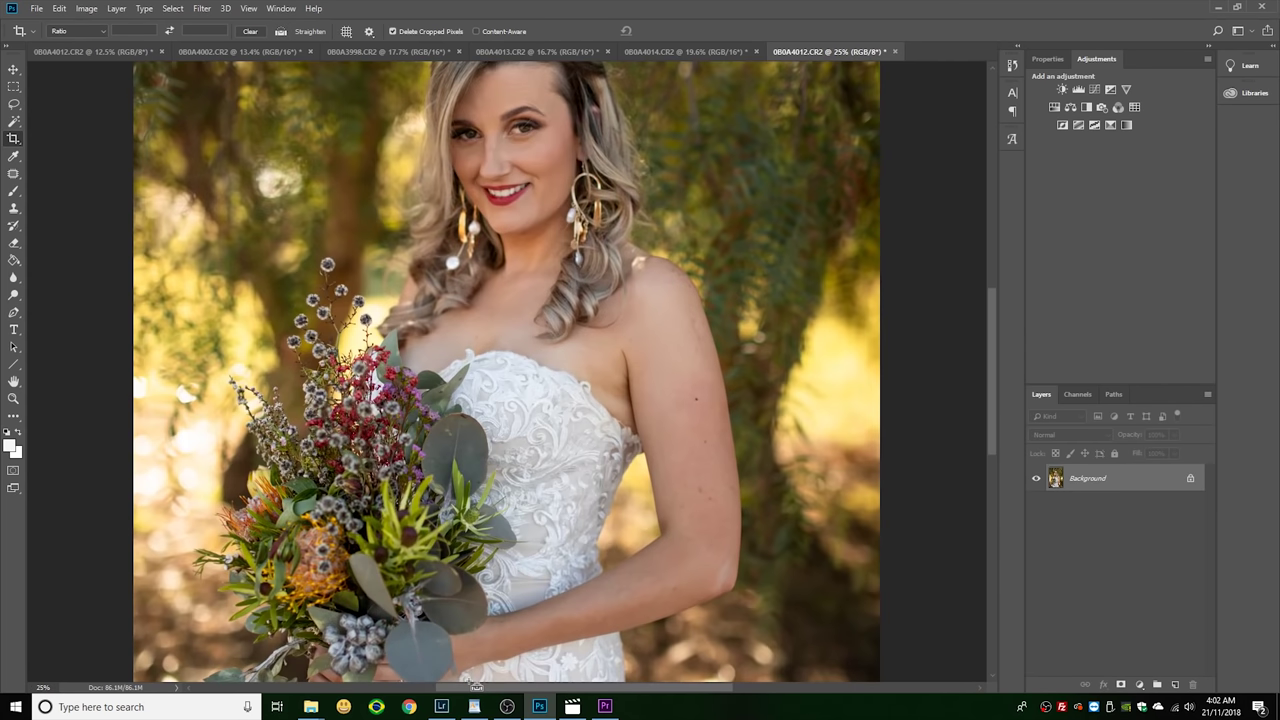
{"action": "scroll", "coordinate": [478, 537], "scroll_direction": "up", "scroll_amount": 2}
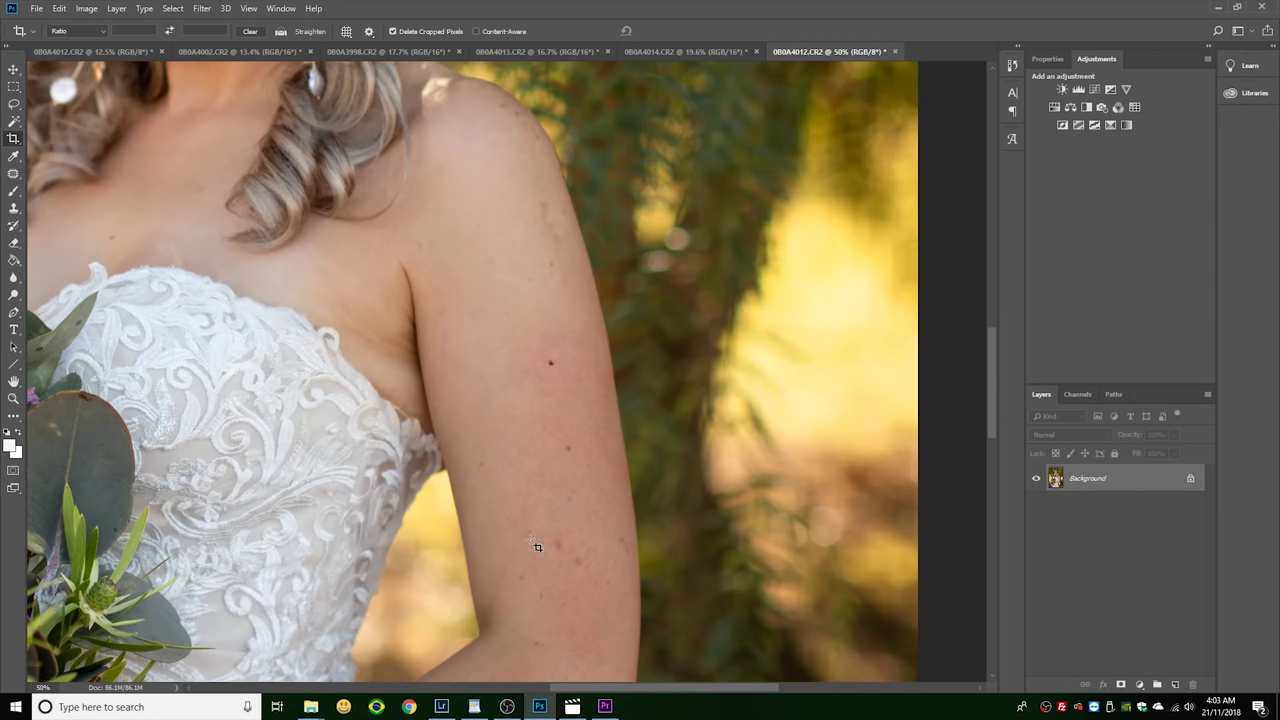
{"action": "left_click", "coordinate": [14, 104]}
{"action": "mouse_move", "coordinate": [521, 288]}
{"action": "left_mouse_down"}
{"action": "mouse_move", "coordinate": [477, 321]}
{"action": "mouse_move", "coordinate": [465, 370]}
{"action": "mouse_move", "coordinate": [475, 530]}
{"action": "mouse_move", "coordinate": [499, 629]}
{"action": "mouse_move", "coordinate": [526, 668]}
{"action": "mouse_move", "coordinate": [583, 684]}
{"action": "mouse_move", "coordinate": [642, 654]}
{"action": "mouse_move", "coordinate": [658, 574]}
{"action": "mouse_move", "coordinate": [598, 256]}
{"action": "left_mouse_up"}
{"action": "scroll", "coordinate": [597, 268], "scroll_direction": "down", "scroll_amount": 2}
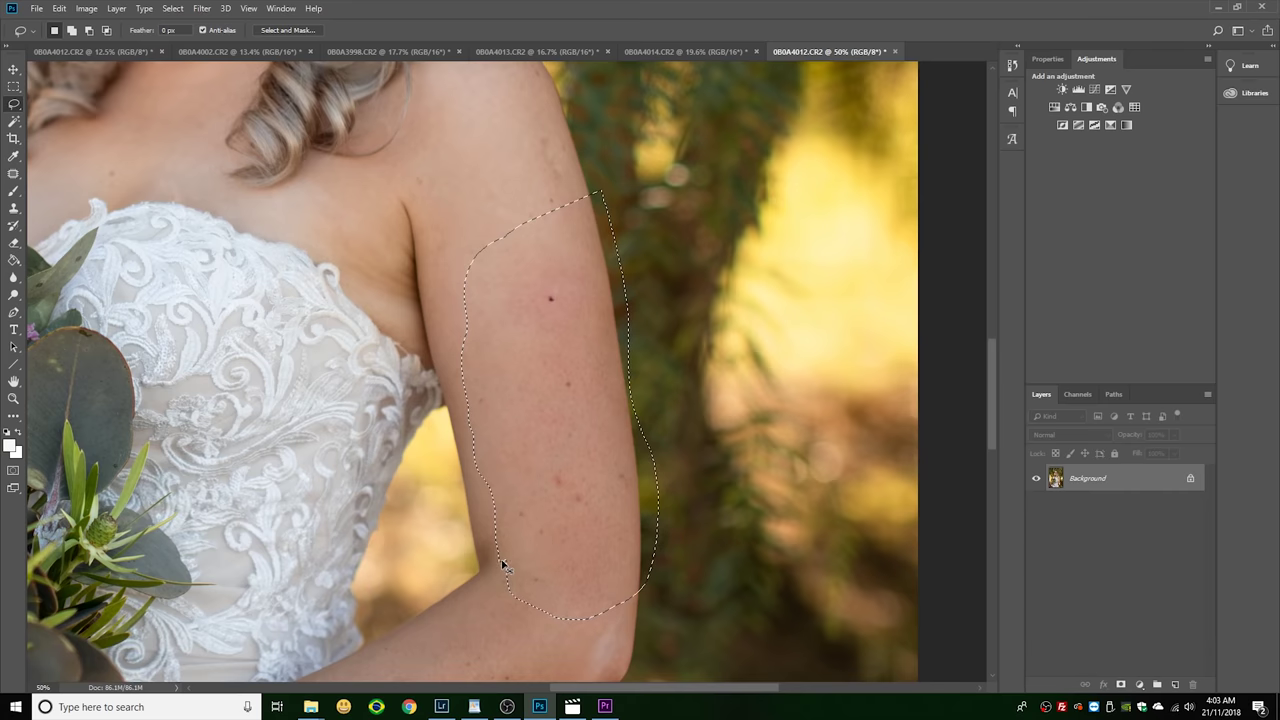
{"action": "key", "text": "ctrl+minus"}
- Open a Hue/Saturation adjustment for the selected arm area, try Master Saturation at +100 and reset it to 0
{"action": "left_click", "coordinate": [201, 8]}
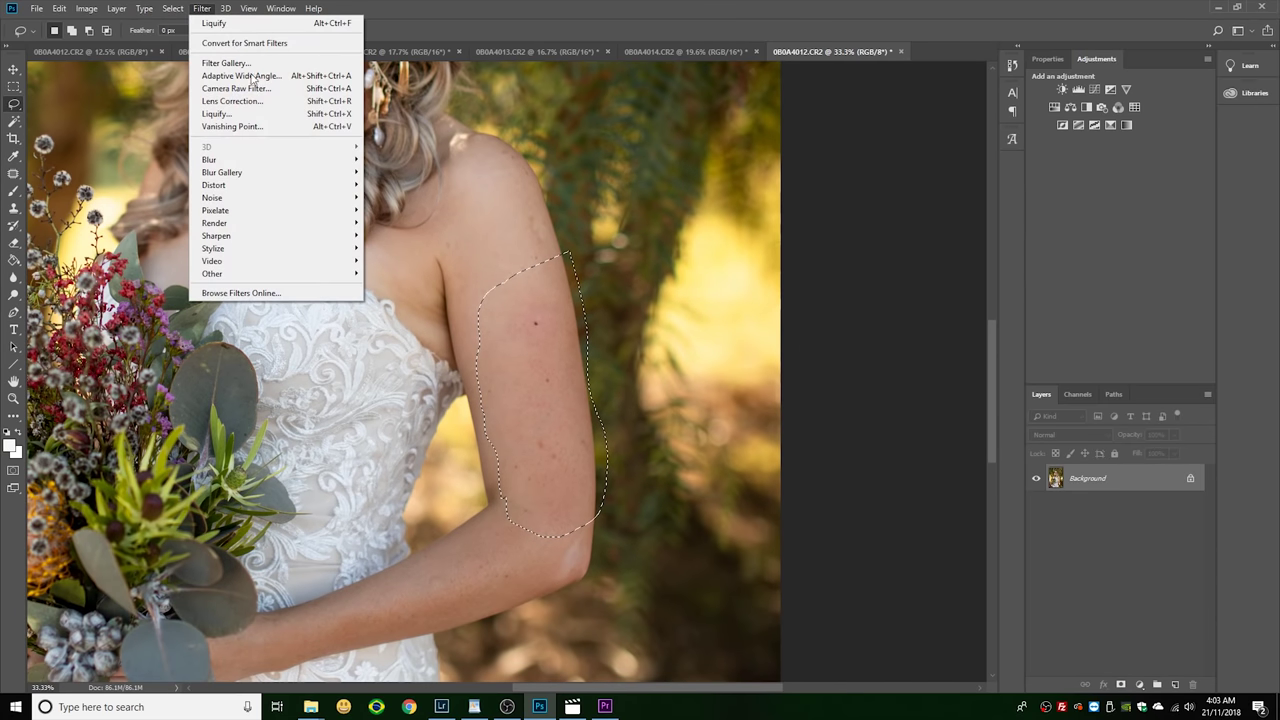
{"action": "mouse_move", "coordinate": [86, 8]}
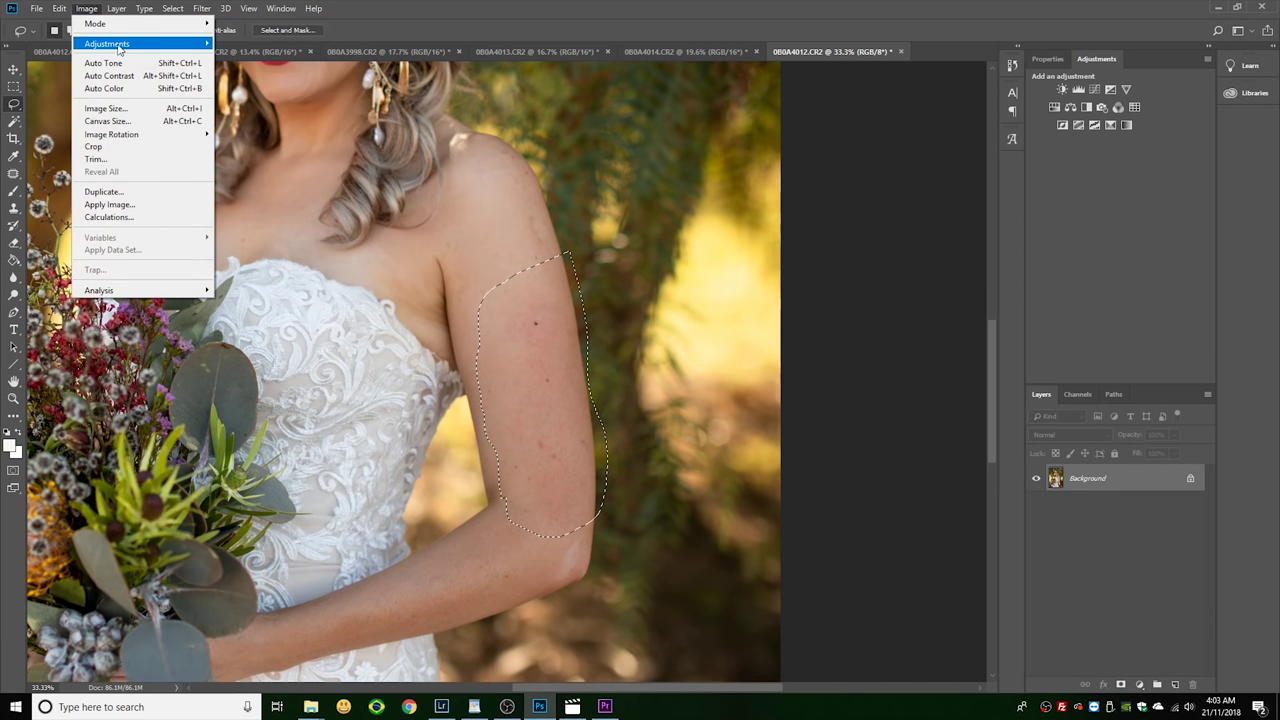
{"action": "mouse_move", "coordinate": [120, 44]}
{"action": "left_click", "coordinate": [262, 115]}
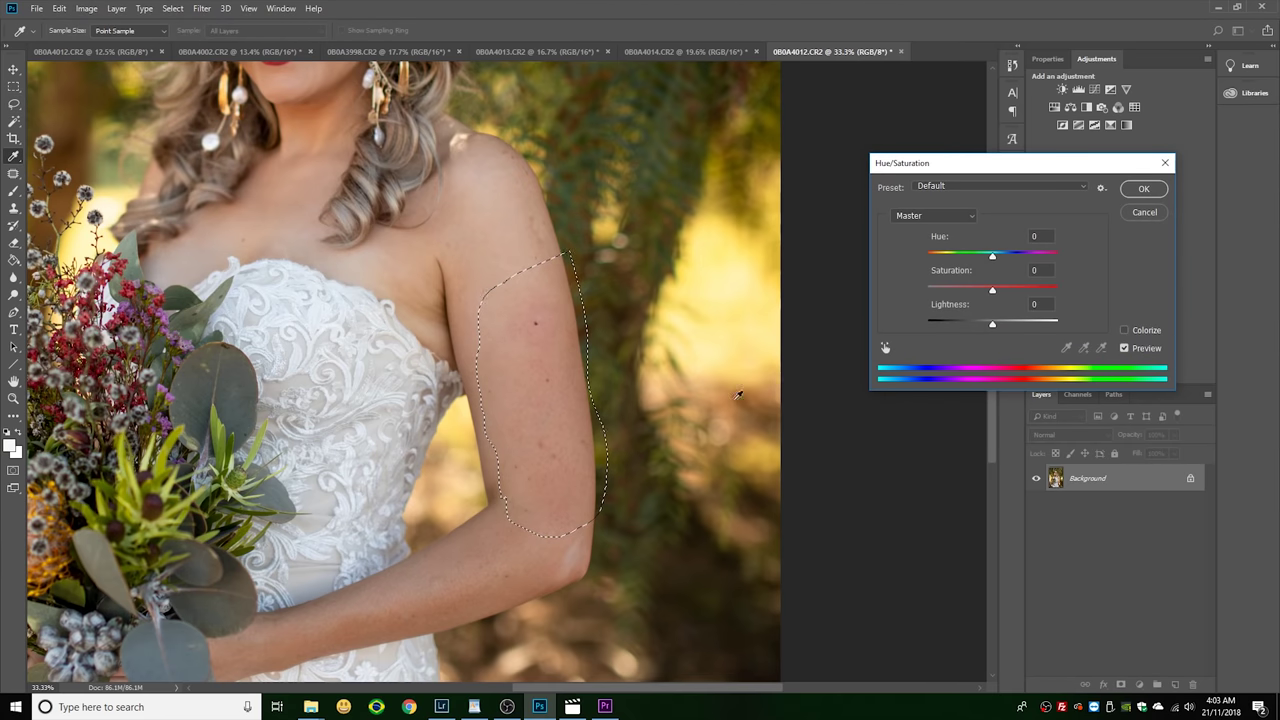
{"action": "scroll", "coordinate": [650, 365], "scroll_direction": "down", "scroll_amount": 1}
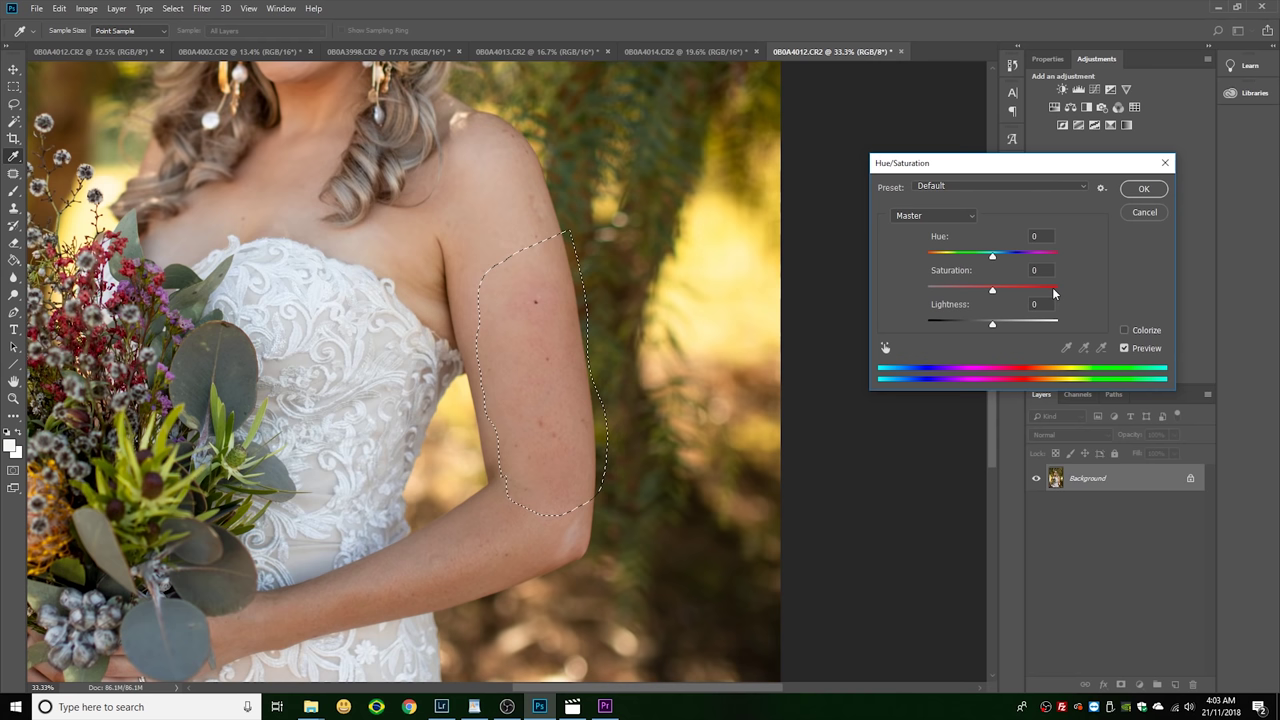
{"action": "left_click_drag", "start_coordinate": [992, 289], "coordinate": [1083, 289]}
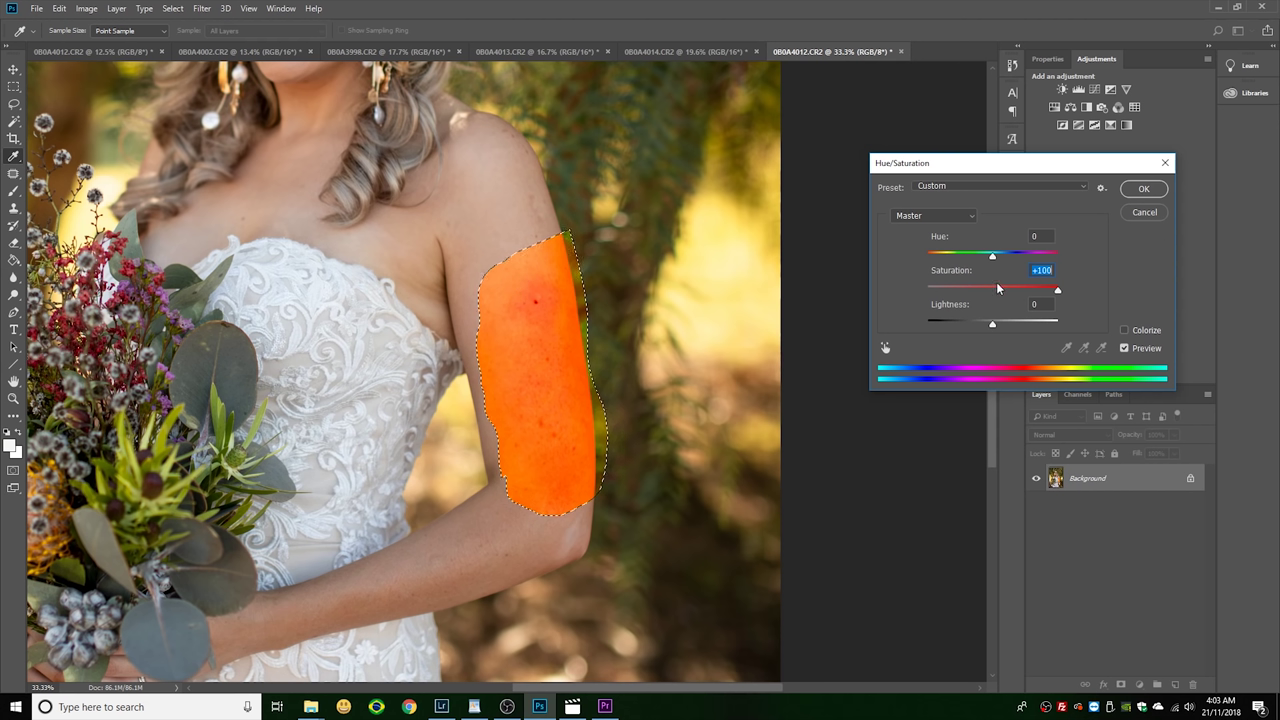
{"action": "type", "text": "0"}
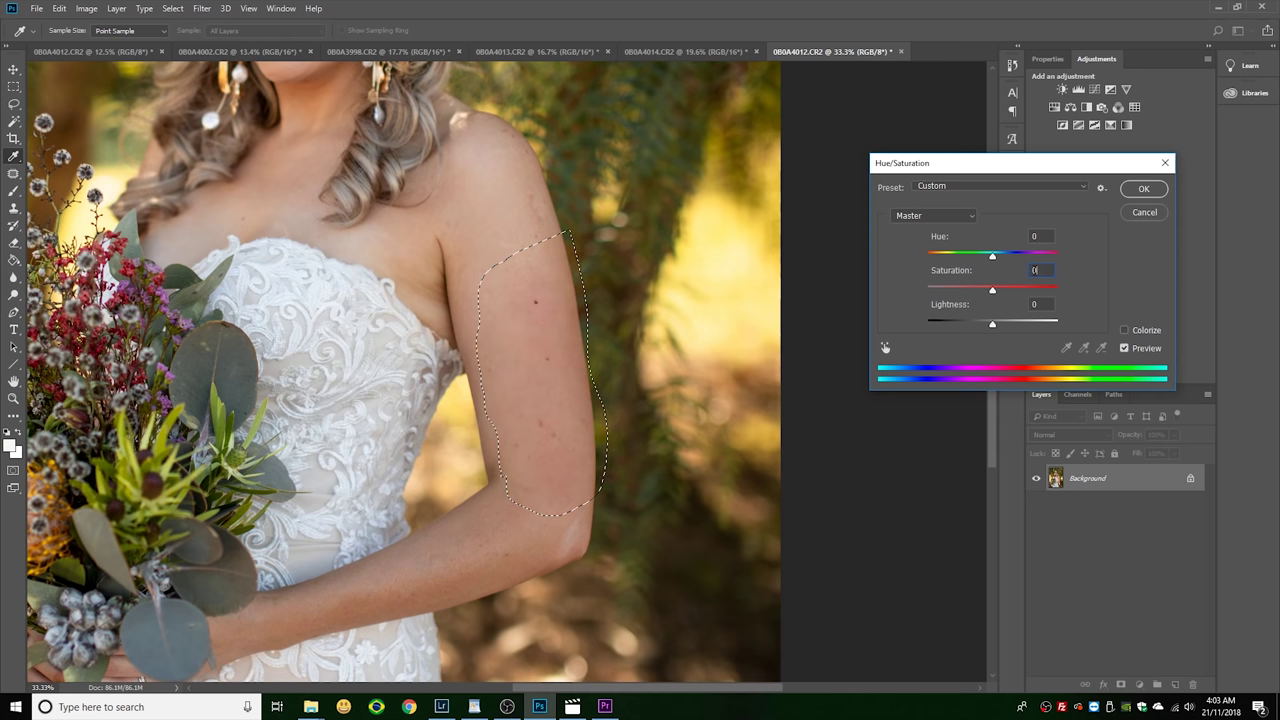
- Adjust the Reds of the selected arm area to Hue +2 and Saturation -5 and apply the Hue/Saturation change
{"action": "left_click", "coordinate": [939, 218]}
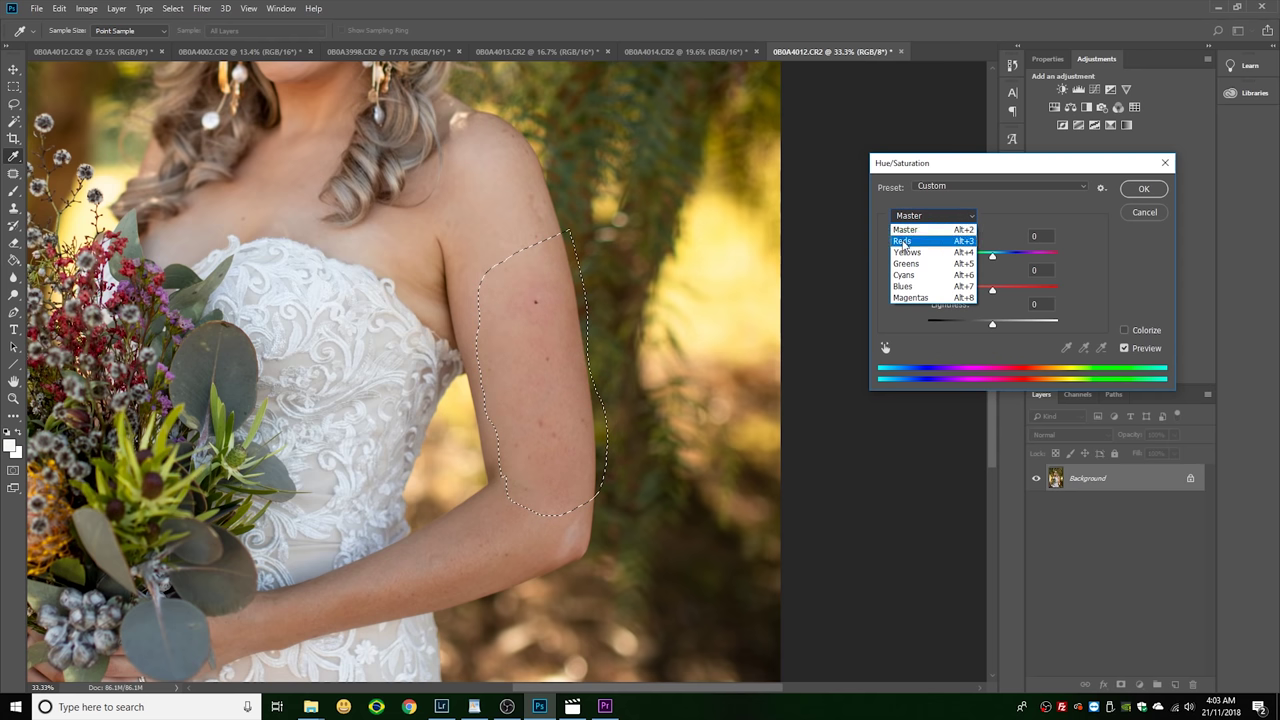
{"action": "left_click", "coordinate": [903, 242]}
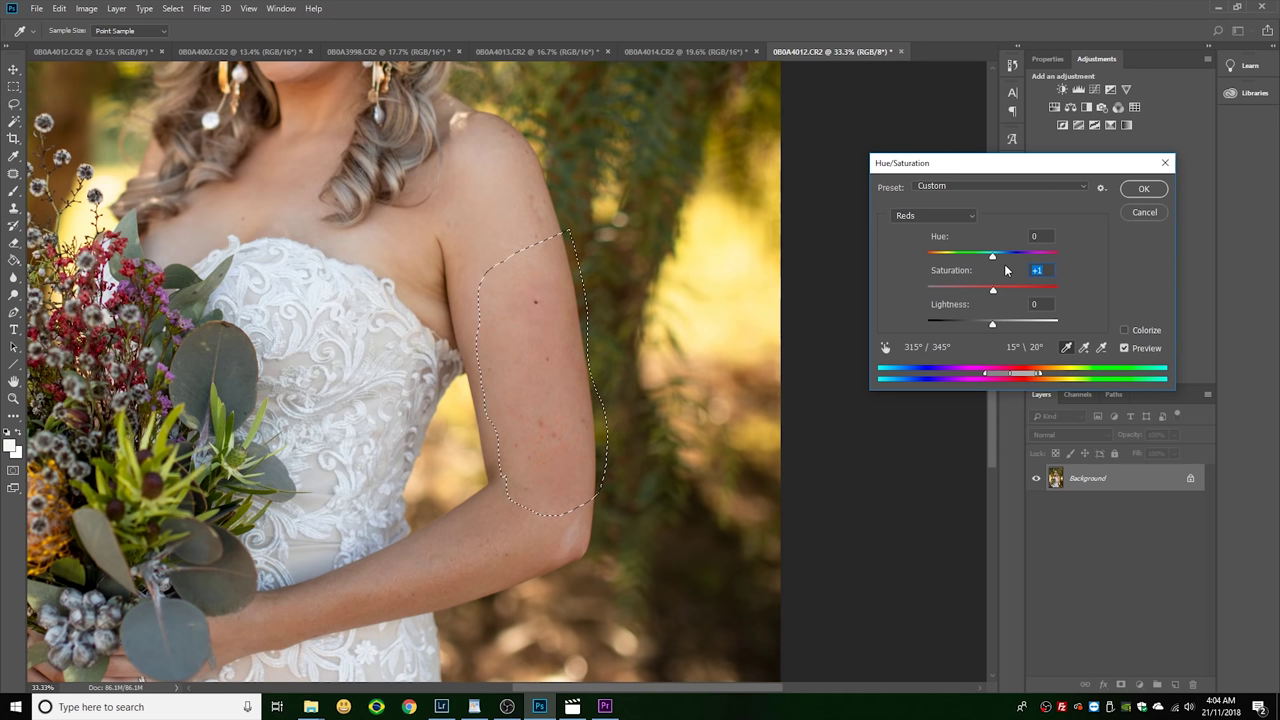
{"action": "mouse_move", "coordinate": [993, 292]}
{"action": "left_mouse_down"}
{"action": "mouse_move", "coordinate": [934, 286]}
{"action": "mouse_move", "coordinate": [1043, 294]}
{"action": "mouse_move", "coordinate": [911, 292]}
{"action": "mouse_move", "coordinate": [994, 305]}
{"action": "left_mouse_up"}
{"action": "left_click_drag", "start_coordinate": [992, 257], "coordinate": [998, 263]}
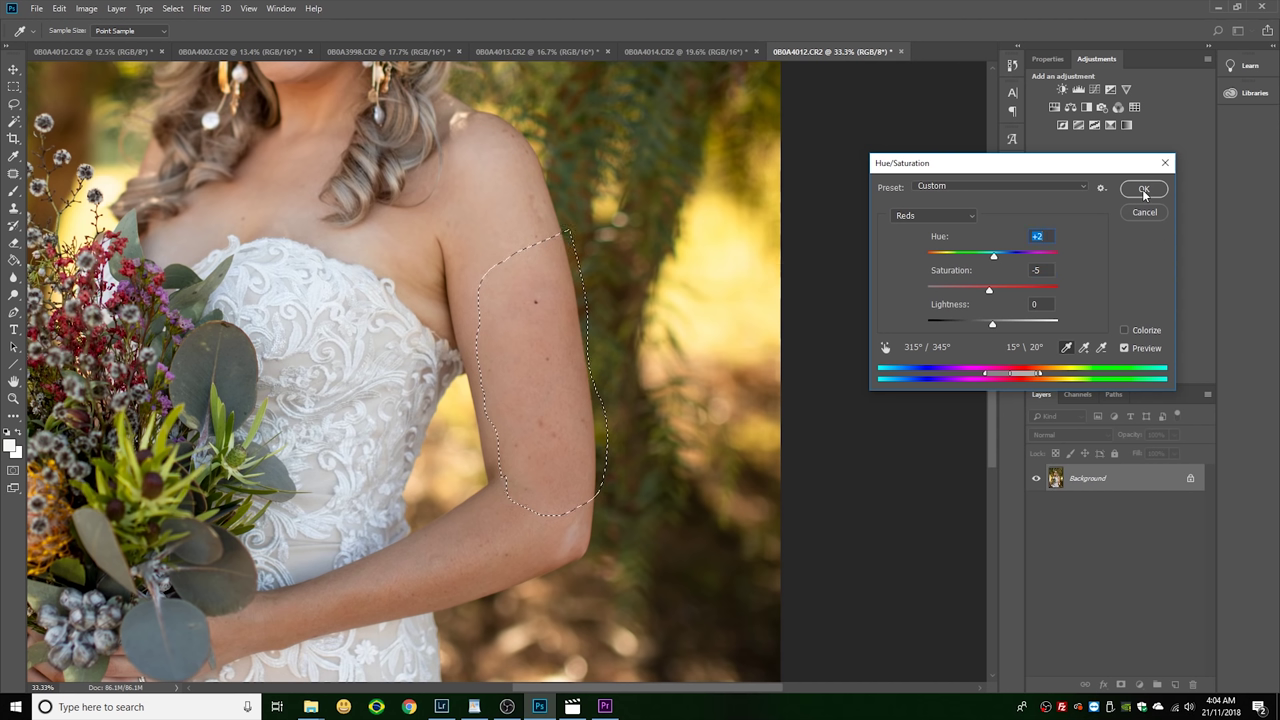
{"action": "left_click_drag", "start_coordinate": [993, 257], "coordinate": [998, 260]}
{"action": "left_click_drag", "start_coordinate": [993, 255], "coordinate": [993, 258]}
{"action": "left_click", "coordinate": [1146, 190]}
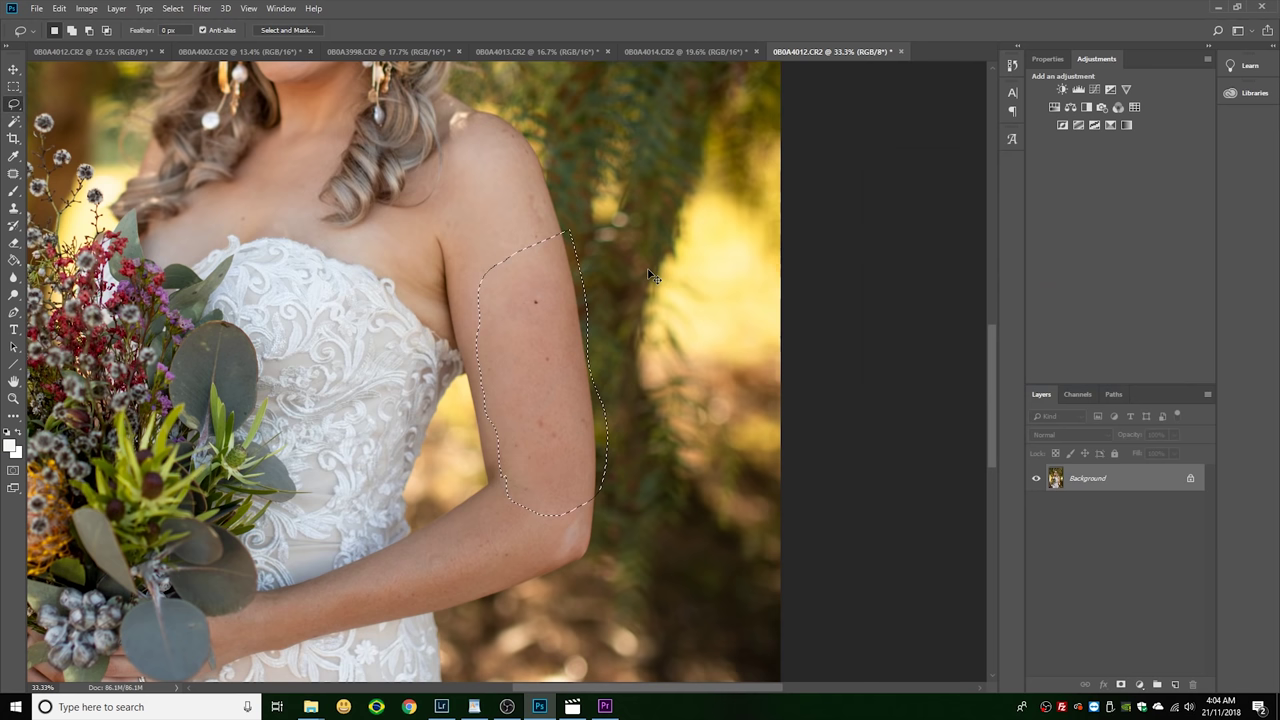
- Check the recoloured arm against the rest of the portrait and clear the arm selection
{"action": "key", "text": "ctrl+minus"}
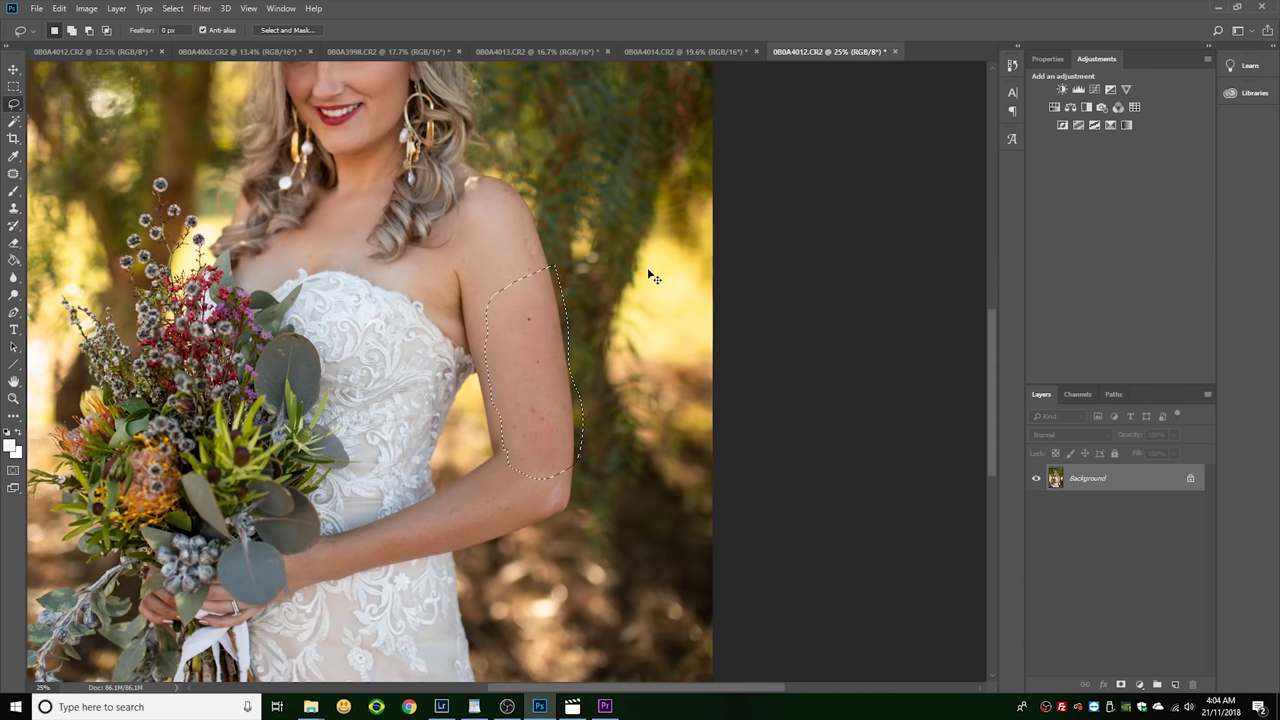
{"action": "key", "text": "ctrl+minus"}
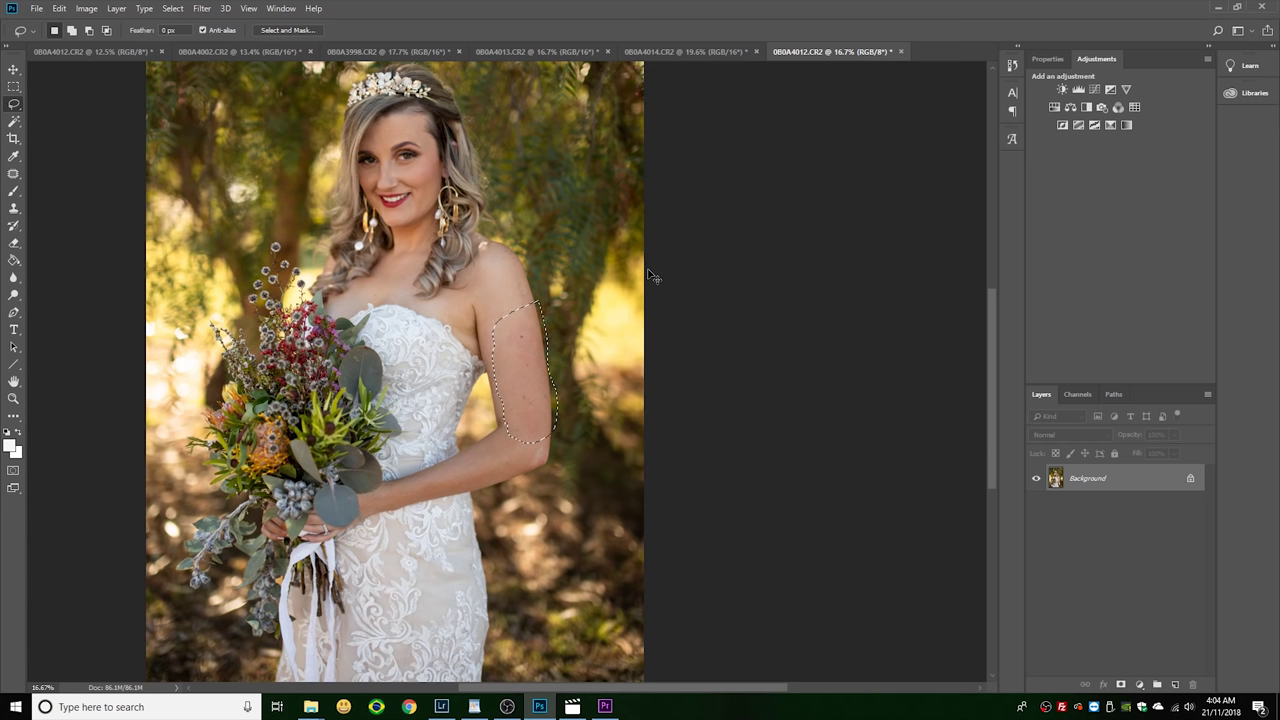
{"action": "key", "text": "ctrl+plus"}
{"action": "key", "text": "ctrl+plus"}
{"action": "key", "text": "ctrl+plus"}
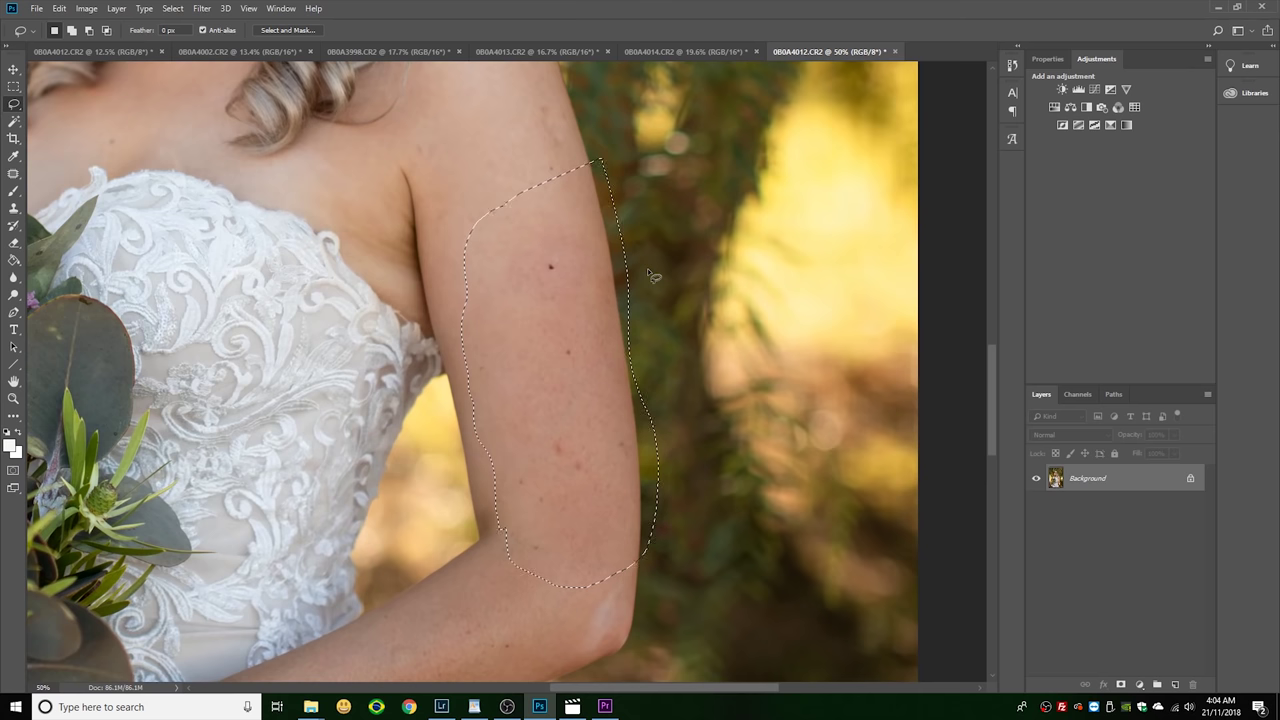
{"action": "left_click", "coordinate": [688, 274]}
- Remove the dark mole on the bride's upper arm, outlining it with the Patch tool
{"action": "left_click", "coordinate": [13, 172]}
{"action": "scroll", "coordinate": [837, 294], "scroll_direction": "up", "scroll_amount": 2}
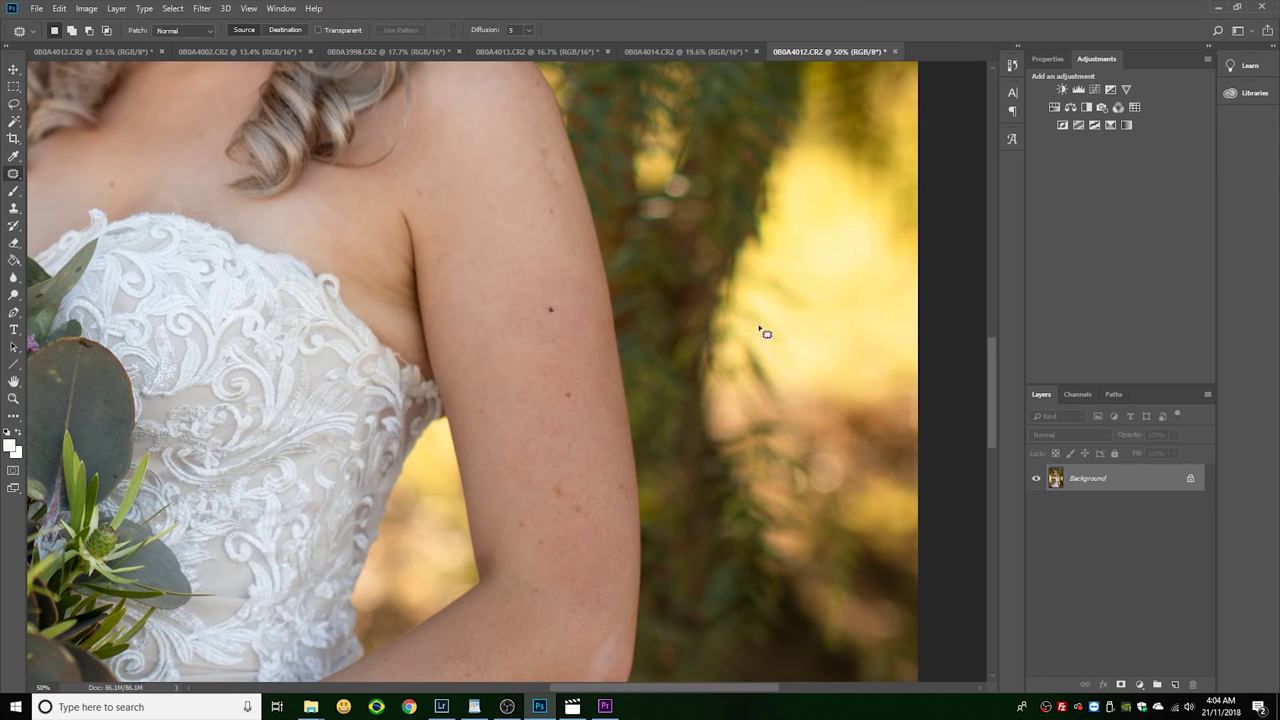
{"action": "key", "text": "ctrl+plus"}
{"action": "scroll", "coordinate": [599, 369], "scroll_direction": "up", "scroll_amount": 5}
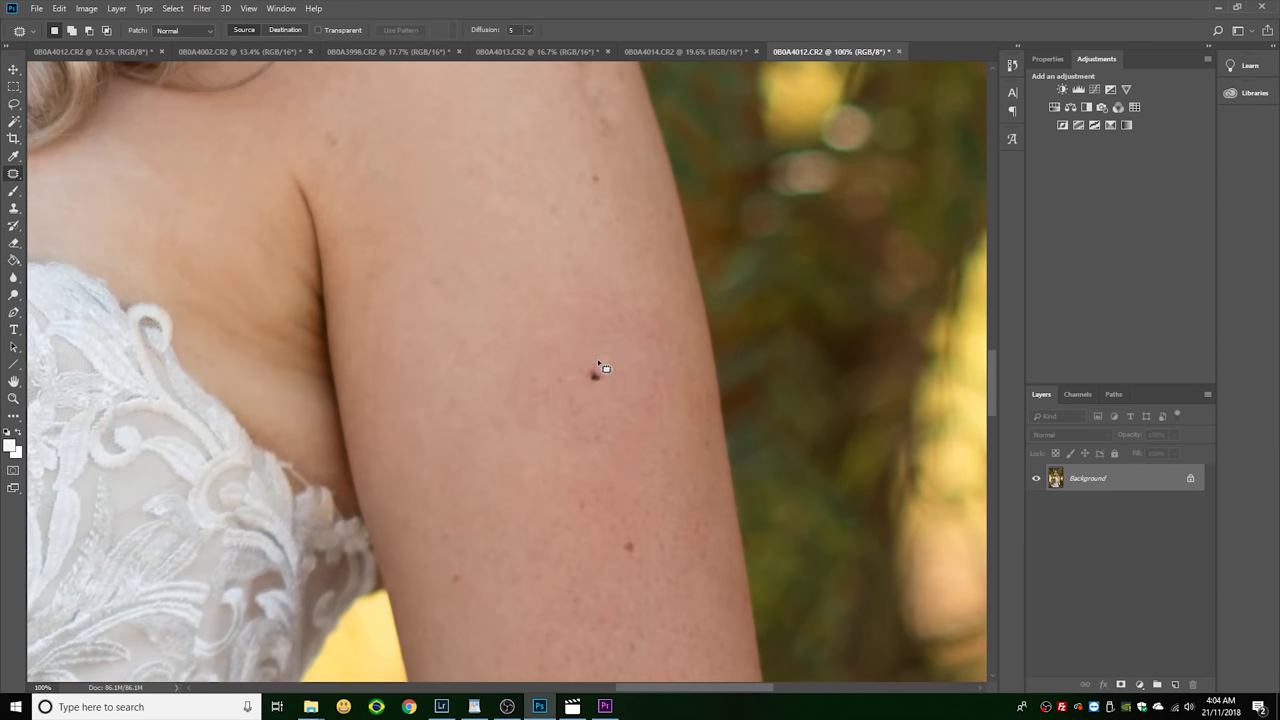
{"action": "scroll", "coordinate": [556, 278], "scroll_direction": "down", "scroll_amount": 2}
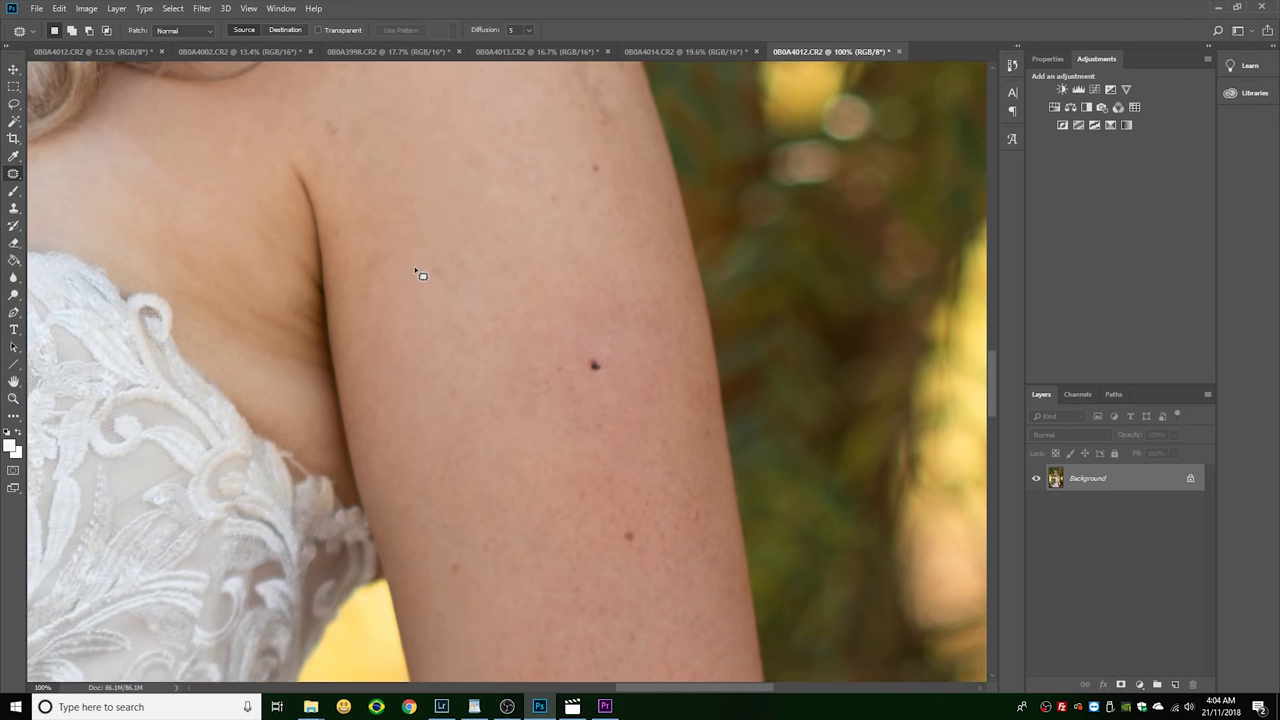
{"action": "mouse_move", "coordinate": [586, 341]}
{"action": "left_mouse_down"}
{"action": "mouse_move", "coordinate": [590, 367]}
{"action": "mouse_move", "coordinate": [607, 342]}
{"action": "left_mouse_up"}
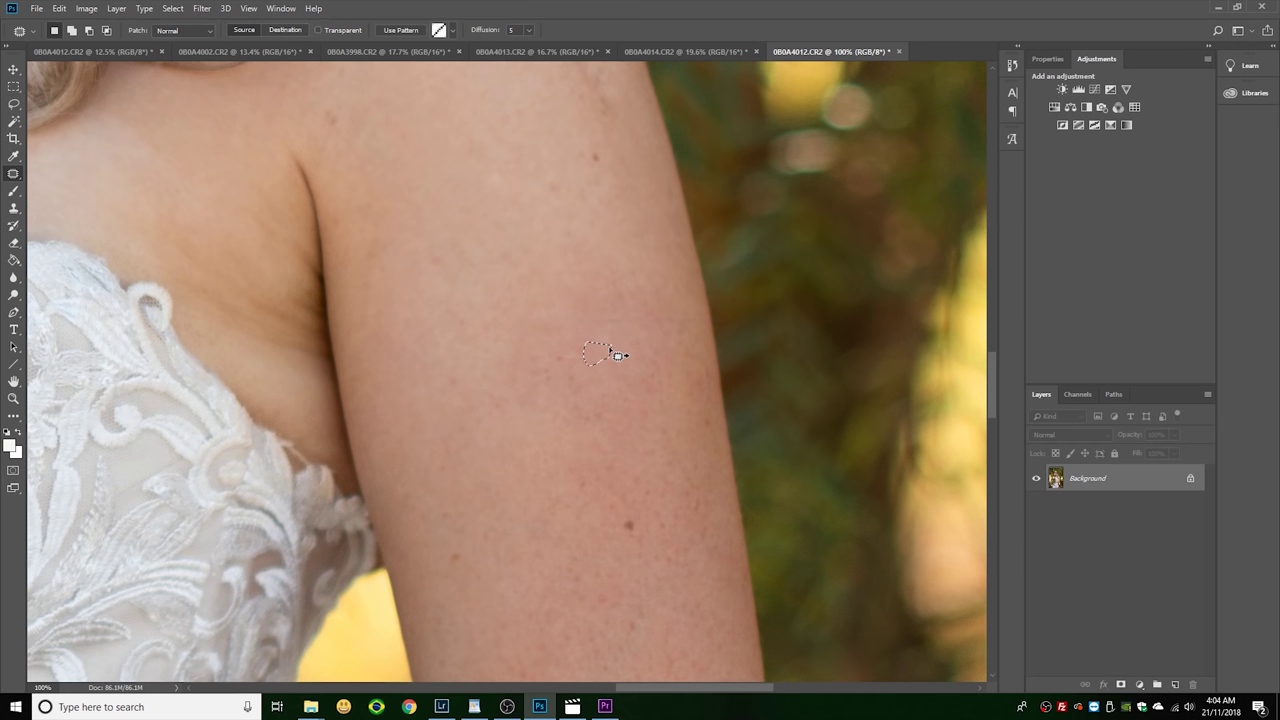
- Outline the red spot on the middle of the arm and remove it with a Content-Aware fill
{"action": "scroll", "coordinate": [640, 337], "scroll_direction": "down", "scroll_amount": 5}
{"action": "scroll", "coordinate": [640, 337], "scroll_direction": "down", "scroll_amount": 6}
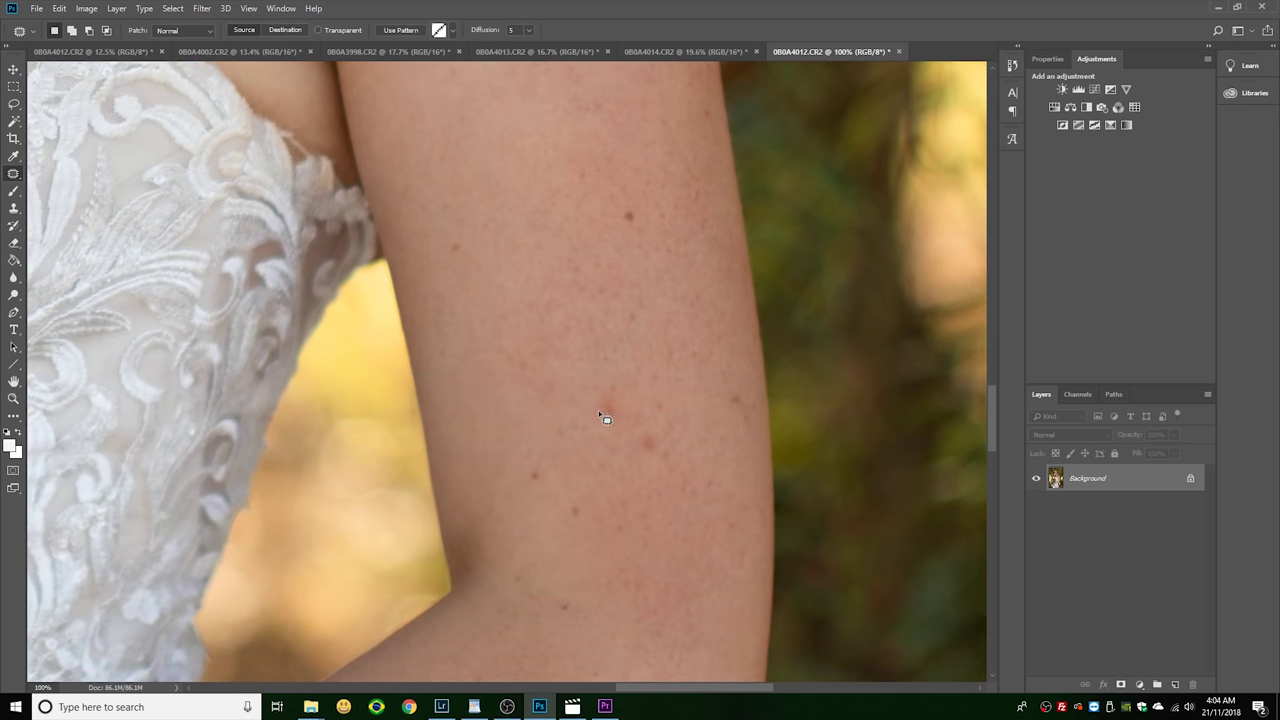
{"action": "mouse_move", "coordinate": [595, 394]}
{"action": "left_mouse_down"}
{"action": "mouse_move", "coordinate": [622, 425]}
{"action": "mouse_move", "coordinate": [607, 390]}
{"action": "left_mouse_up"}
{"action": "key", "text": "shift+BackSpace"}
{"action": "key", "text": "Return"}
{"action": "key", "text": "ctrl+d"}
- Replace the reddened skin patch just above the elbow with a Content-Aware fill at 100% opacity and deselect it
{"action": "scroll", "coordinate": [642, 532], "scroll_direction": "down", "scroll_amount": 5}
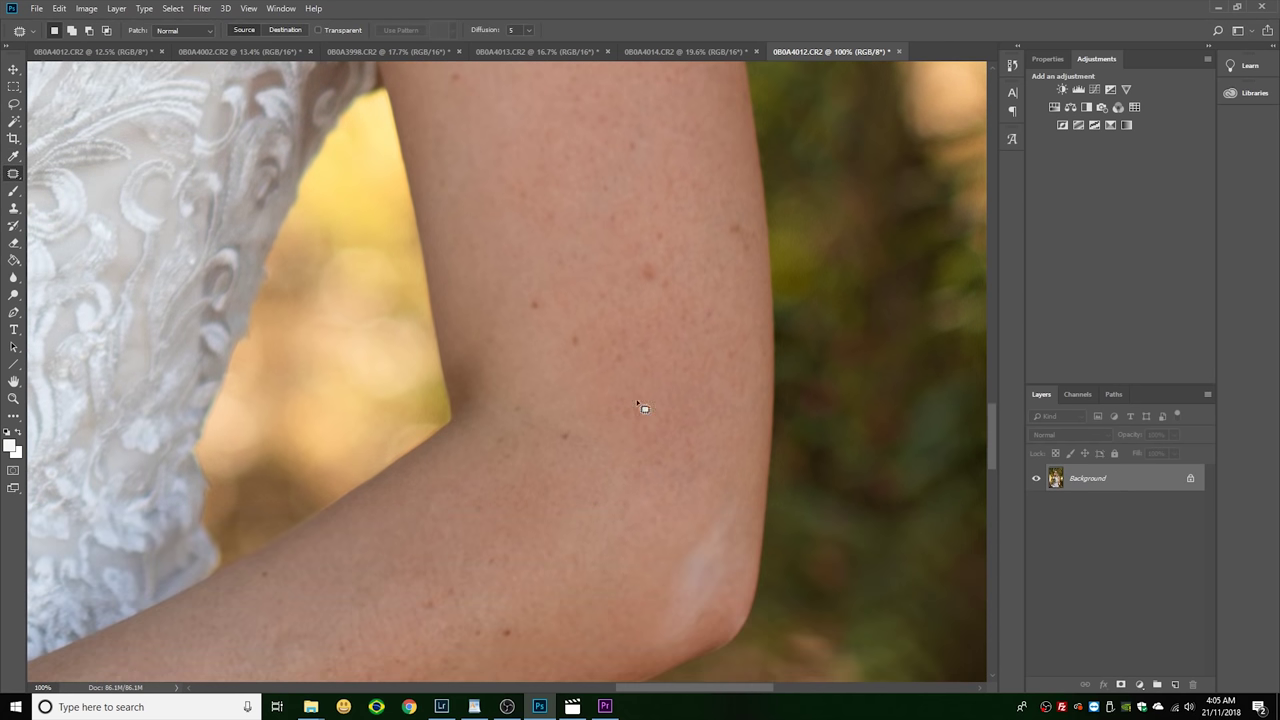
{"action": "left_click_drag", "start_coordinate": [656, 374], "coordinate": [678, 429]}
{"action": "key", "text": "shift+BackSpace"}
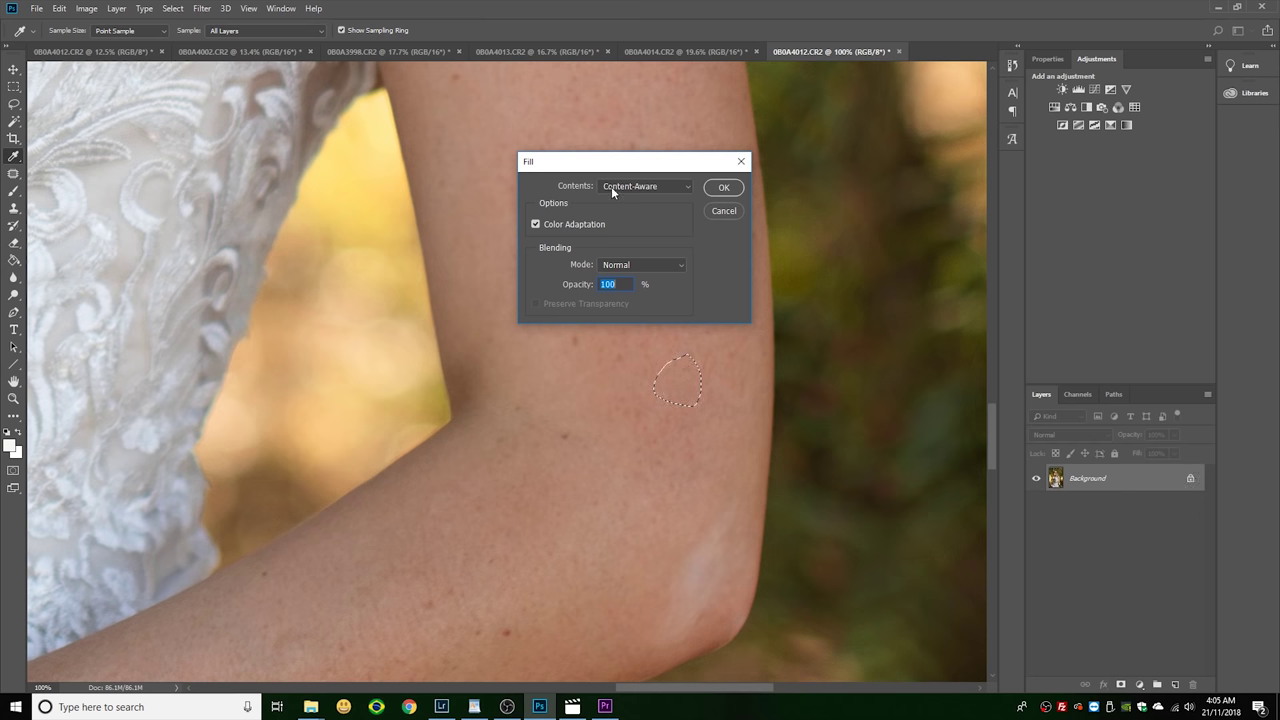
{"action": "left_click", "coordinate": [722, 186]}
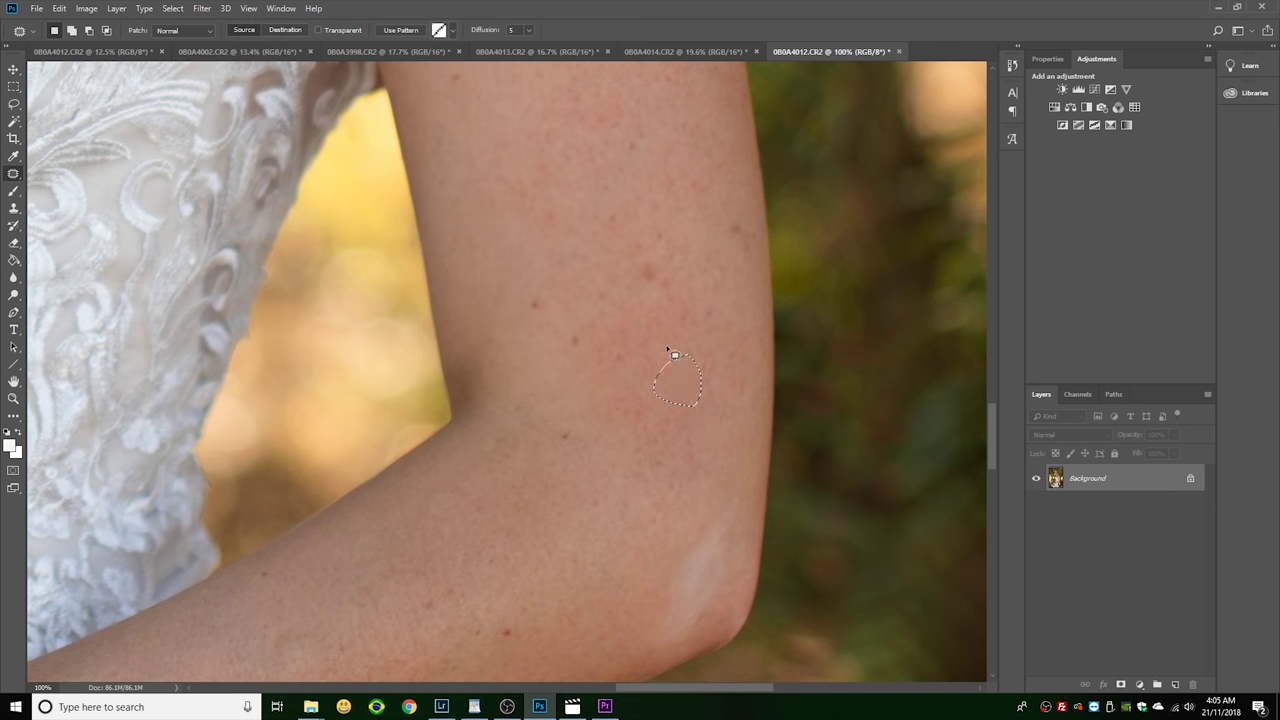
{"action": "key", "text": "ctrl+d"}
{"action": "scroll", "coordinate": [680, 350], "scroll_direction": "up", "scroll_amount": 1}
{"action": "scroll", "coordinate": [684, 357], "scroll_direction": "down", "scroll_amount": 2}
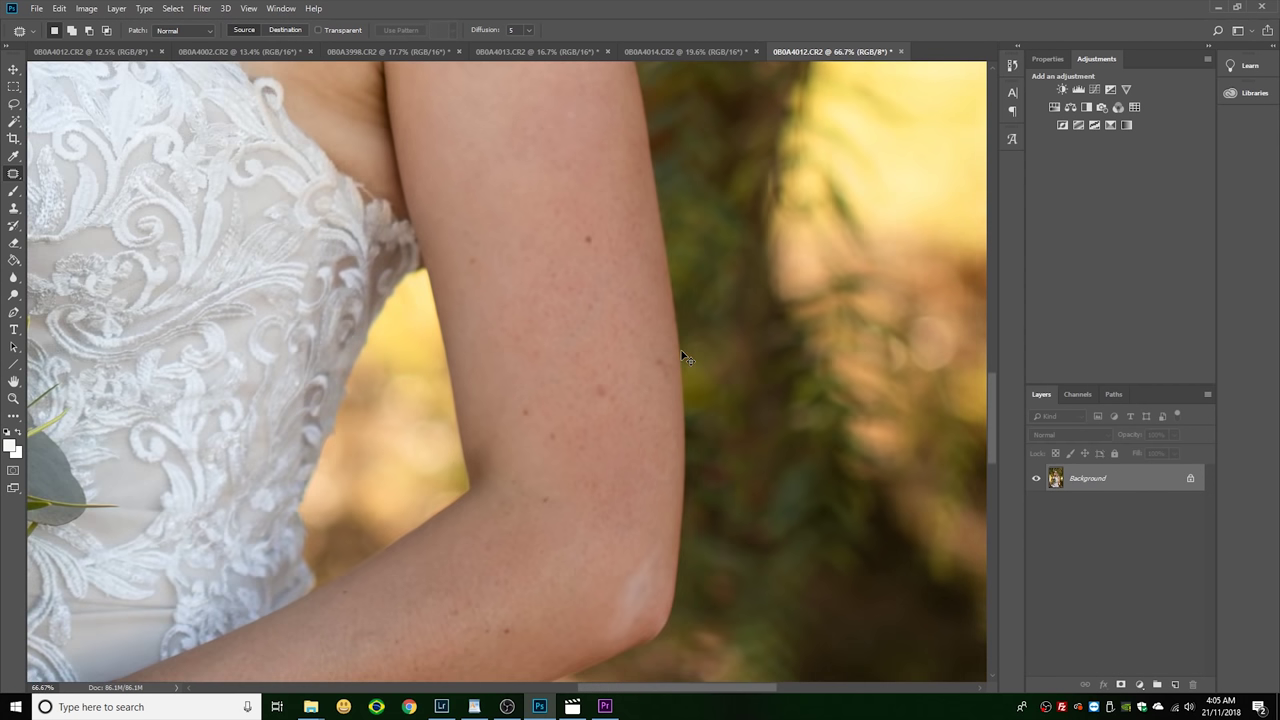
{"action": "key", "text": "ctrl+0"}
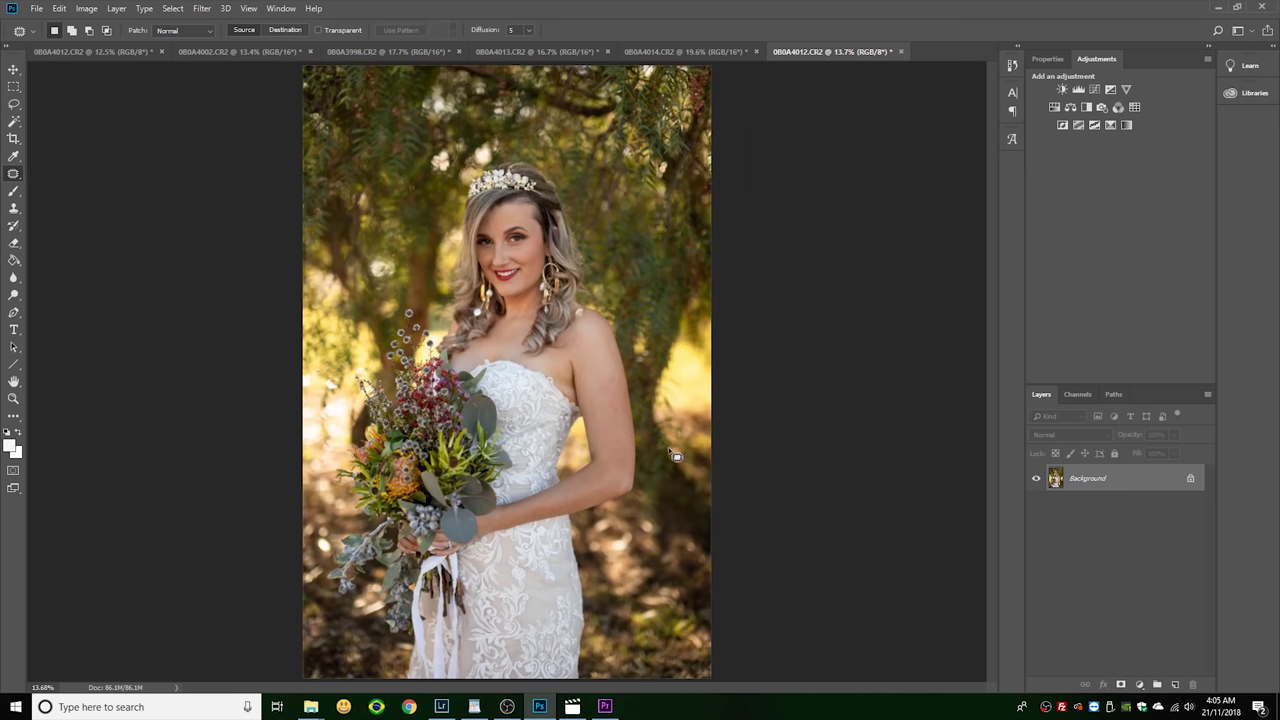
- Outline the pale white mark on the elbow and remove it with a Content-Aware fill at 100% opacity
{"action": "scroll", "coordinate": [675, 454], "scroll_direction": "up", "scroll_amount": 4}
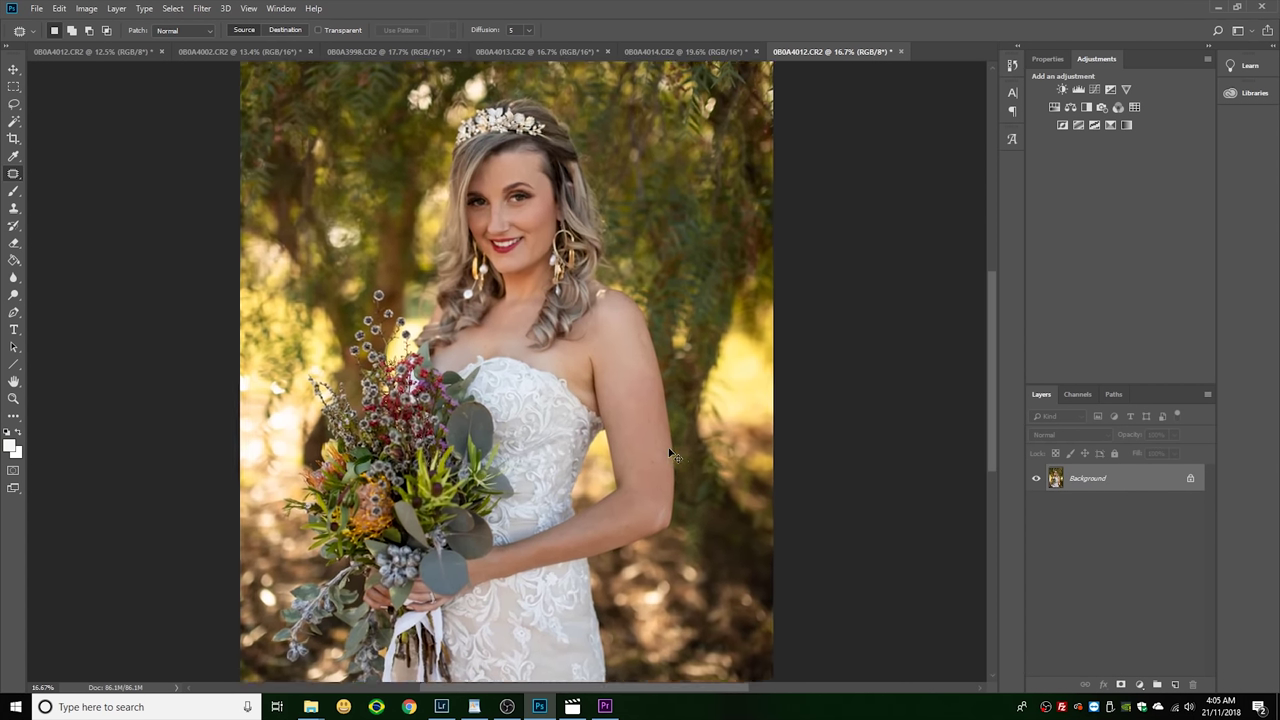
{"action": "scroll", "coordinate": [690, 445], "scroll_direction": "up", "scroll_amount": 4}
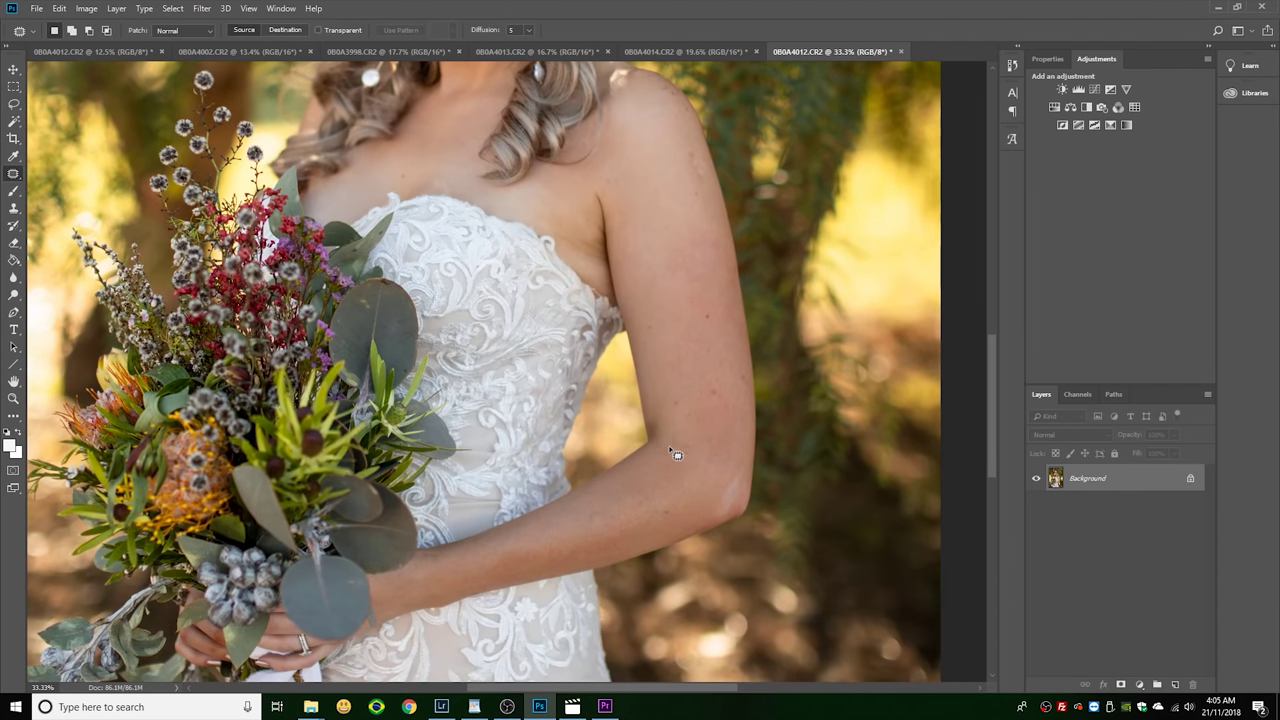
{"action": "scroll", "coordinate": [730, 458], "scroll_direction": "up", "scroll_amount": 3}
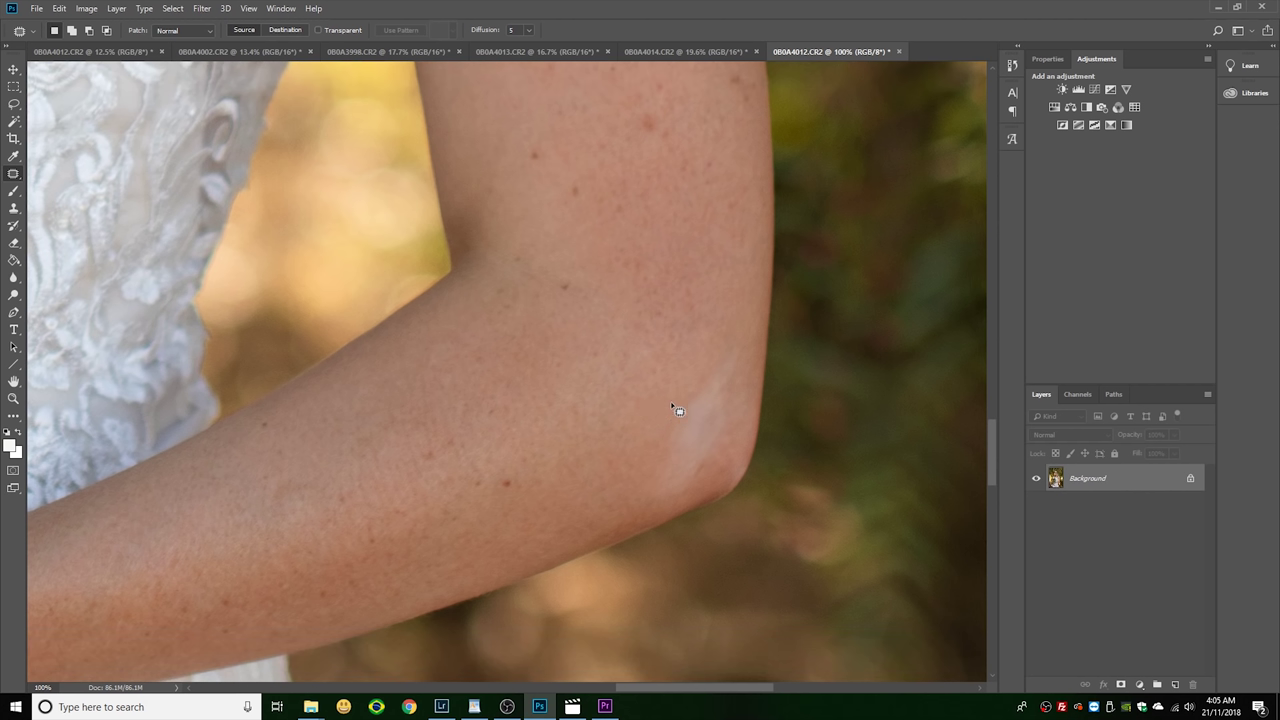
{"action": "mouse_move", "coordinate": [668, 411]}
{"action": "left_mouse_down"}
{"action": "mouse_move", "coordinate": [645, 499]}
{"action": "mouse_move", "coordinate": [701, 484]}
{"action": "mouse_move", "coordinate": [728, 432]}
{"action": "left_mouse_up"}
{"action": "mouse_move", "coordinate": [757, 376]}
{"action": "left_mouse_down"}
{"action": "mouse_move", "coordinate": [743, 349]}
{"action": "mouse_move", "coordinate": [723, 346]}
{"action": "mouse_move", "coordinate": [704, 378]}
{"action": "left_mouse_up"}
{"action": "key", "text": "i"}
{"action": "key", "text": "shift+BackSpace"}
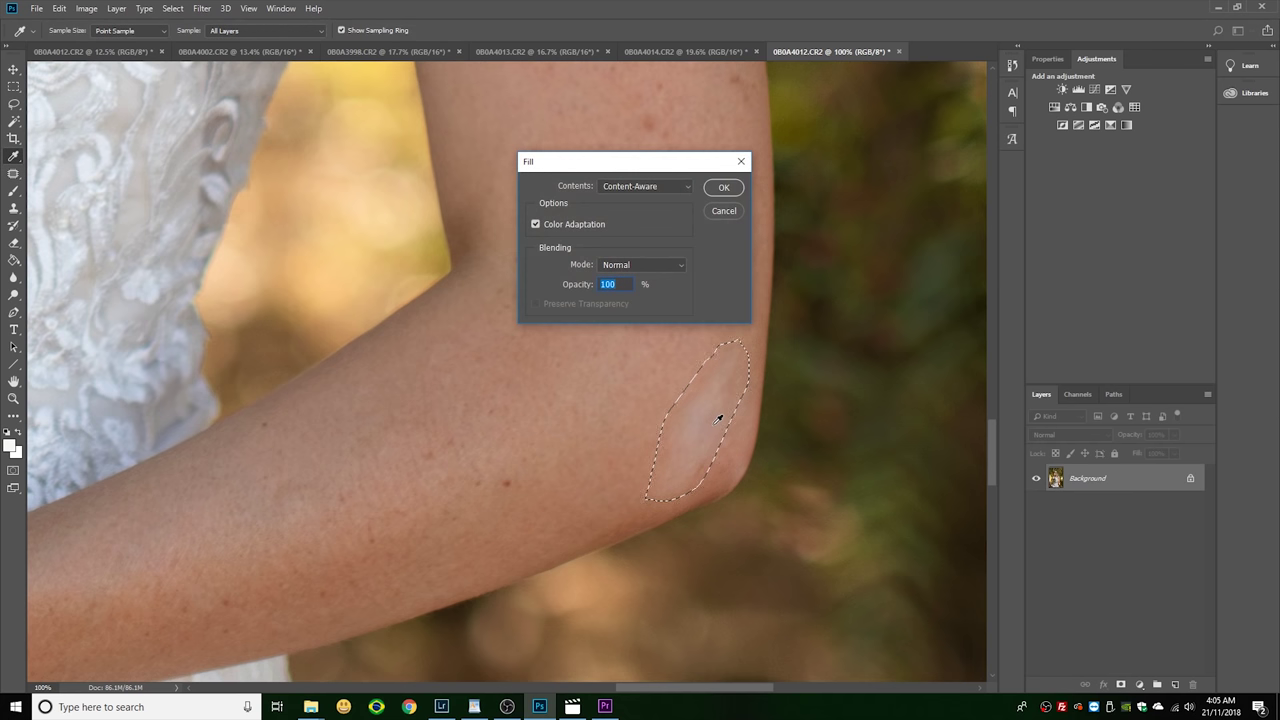
{"action": "key", "text": "Return"}
{"action": "key", "text": "ctrl+d"}
{"action": "key", "text": "j"}
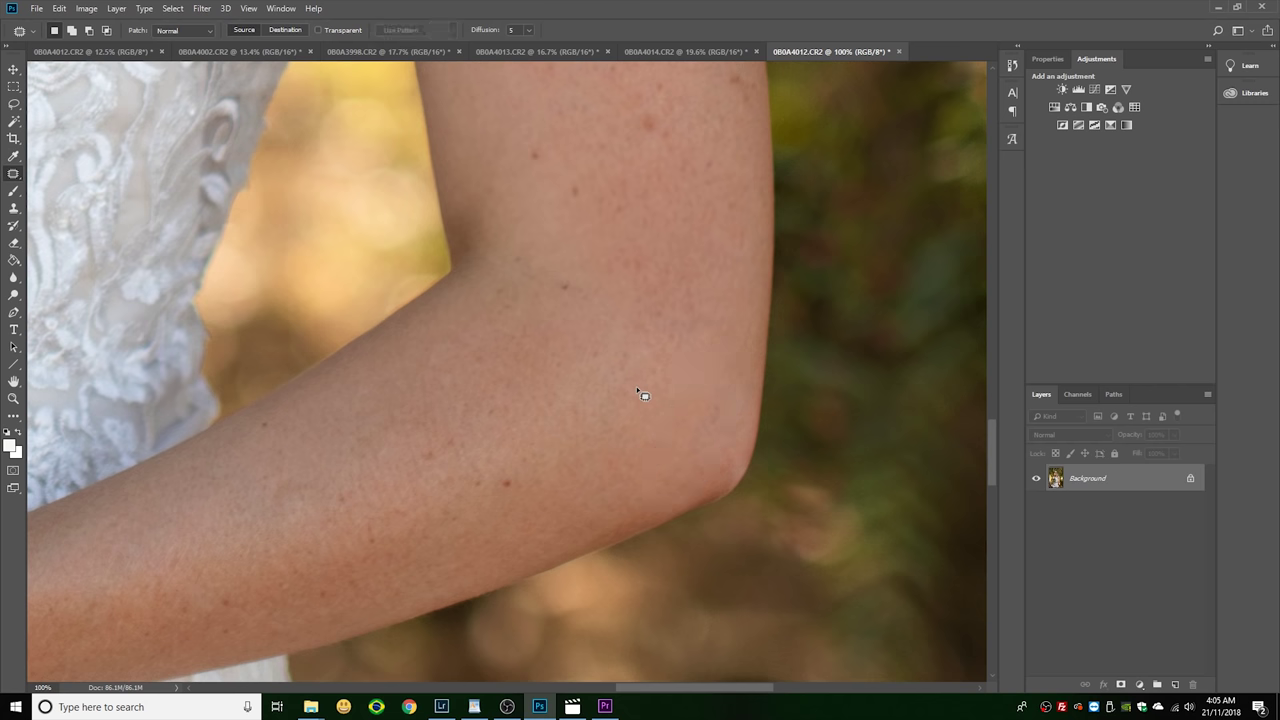
- Open the whole portrait in the Camera Raw Filter and activate the Adjustment Brush
{"action": "key", "text": "ctrl+0"}
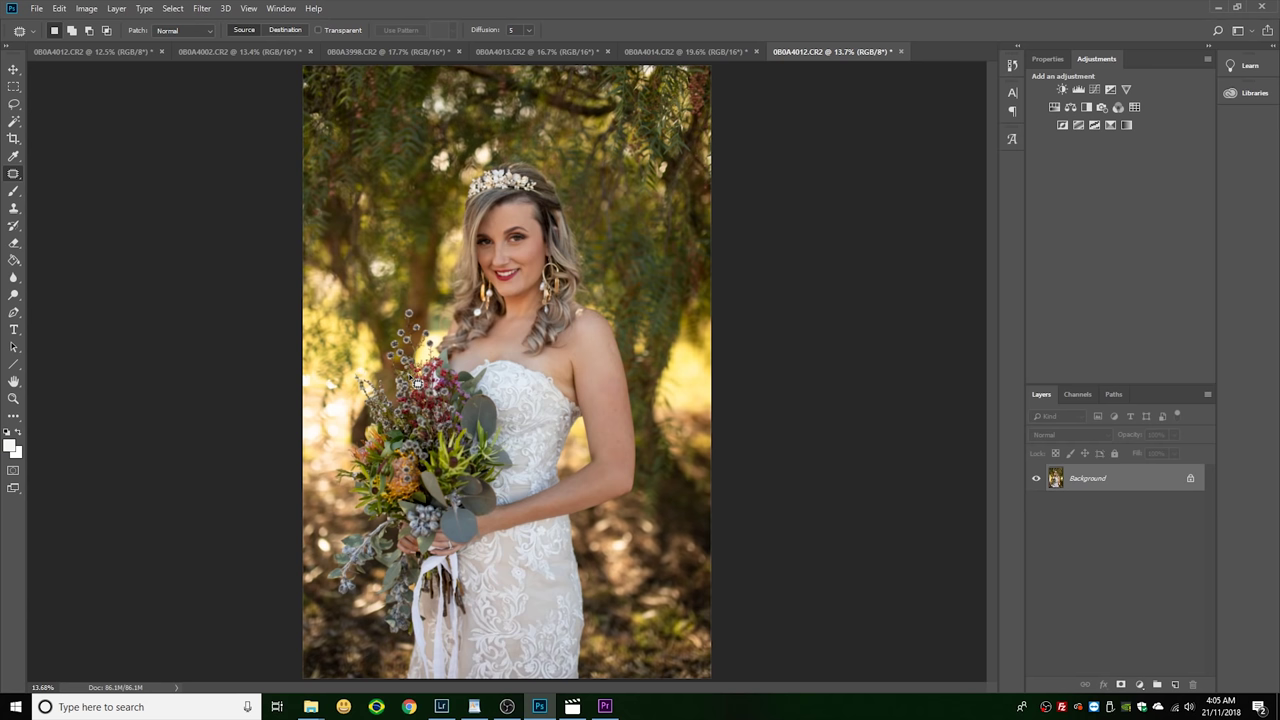
{"action": "left_click", "coordinate": [201, 8]}
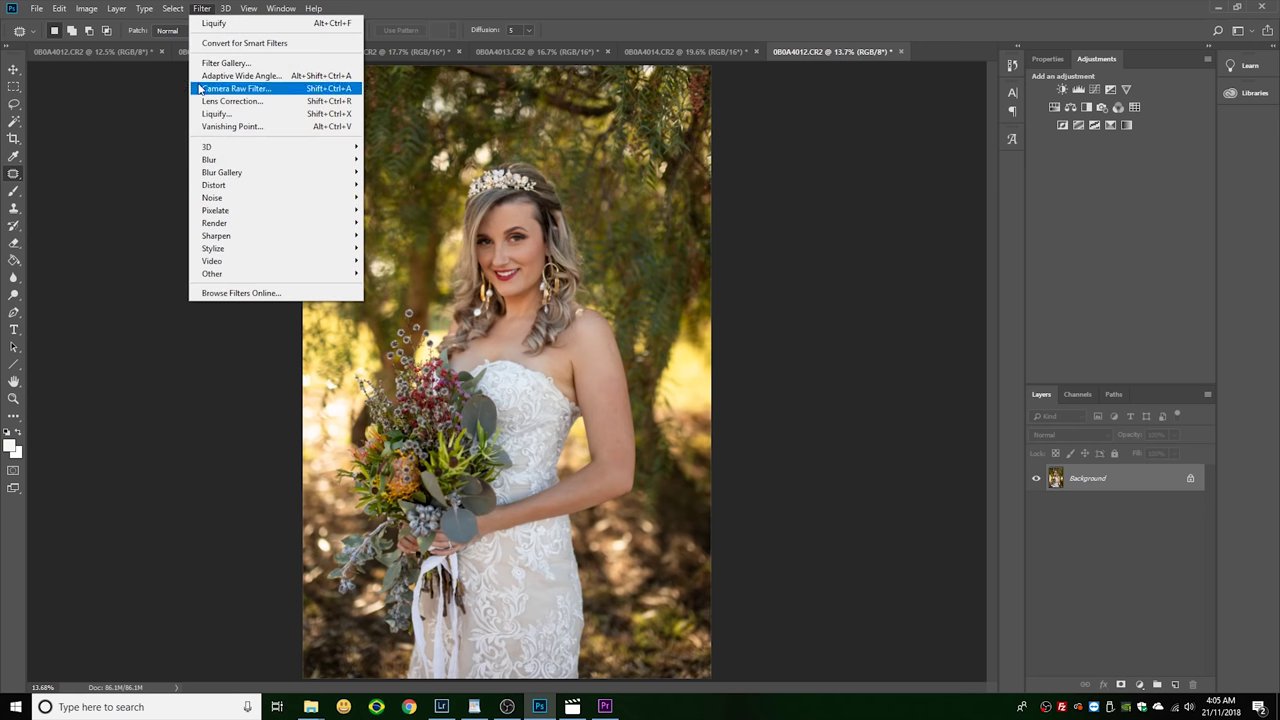
{"action": "left_click", "coordinate": [204, 89]}
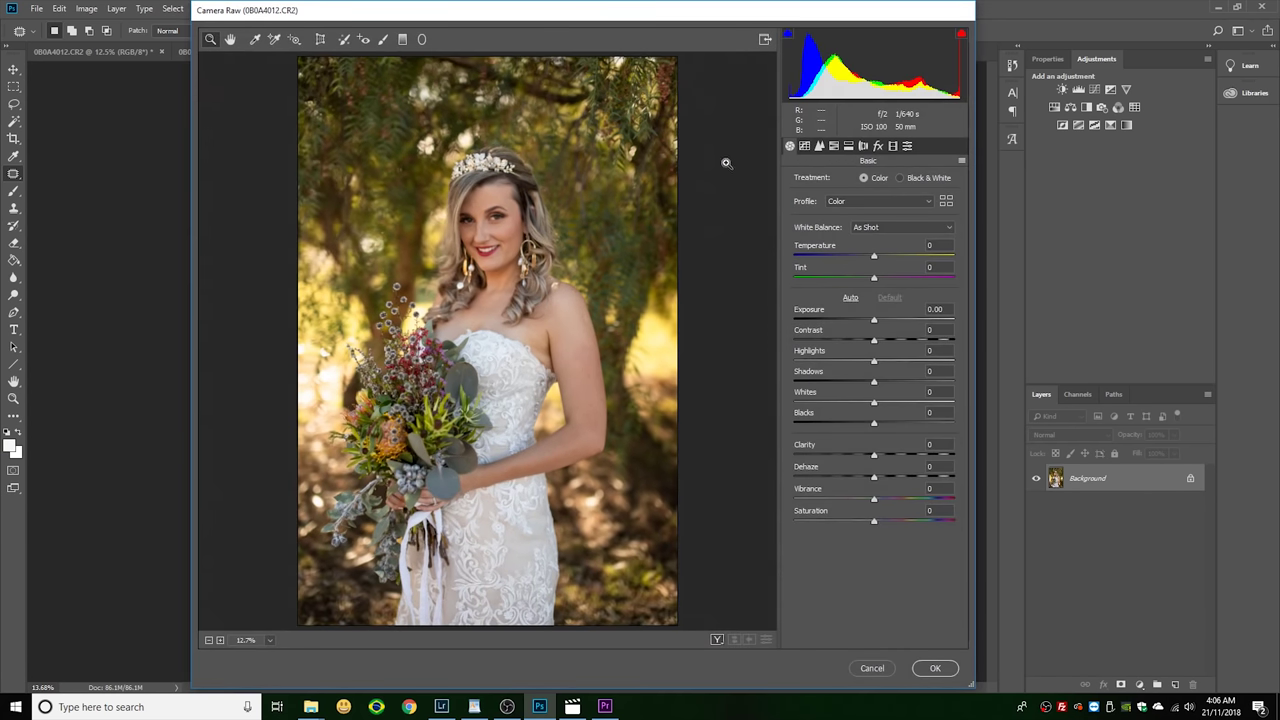
{"action": "left_click", "coordinate": [382, 40]}
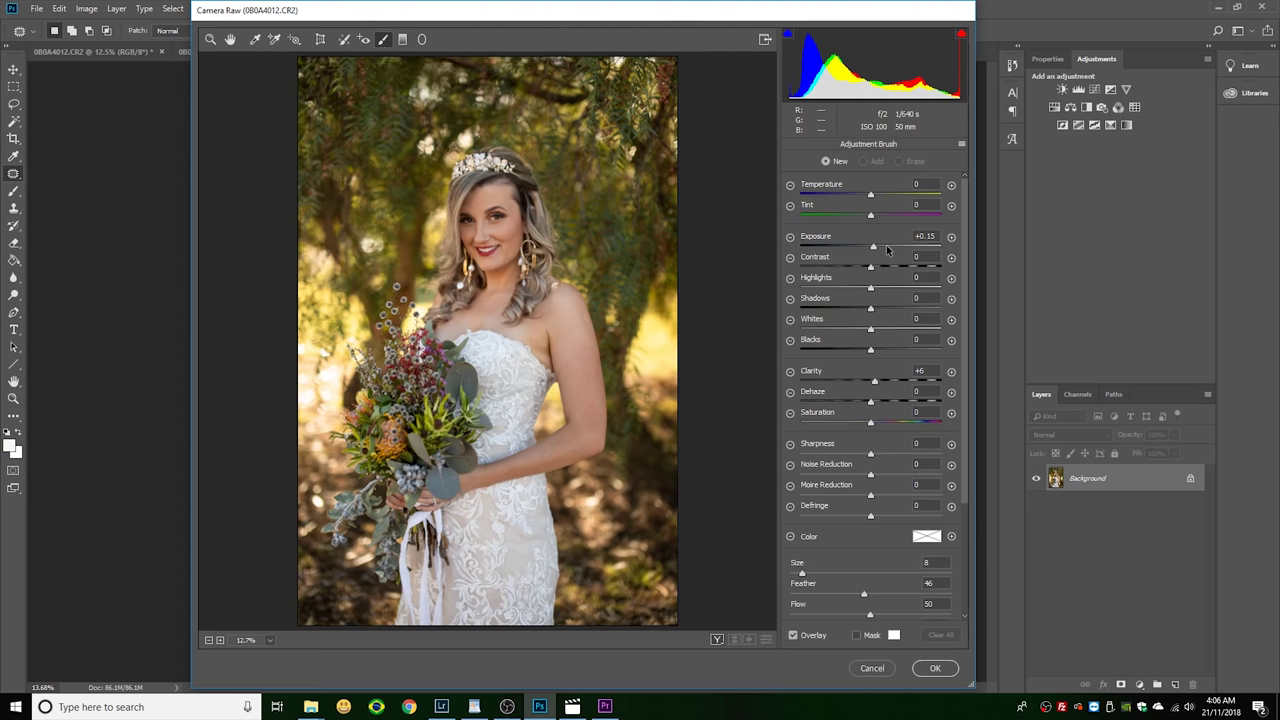
- Set the Adjustment Brush to Size 28, Exposure +0.80 and Temperature +25
{"action": "key", "text": "bracketright"}
{"action": "key", "text": "bracketright"}
{"action": "key", "text": "bracketright"}
{"action": "key", "text": "bracketright"}
{"action": "left_click", "coordinate": [884, 247]}
{"action": "left_click", "coordinate": [884, 247]}
{"action": "left_click", "coordinate": [883, 194]}
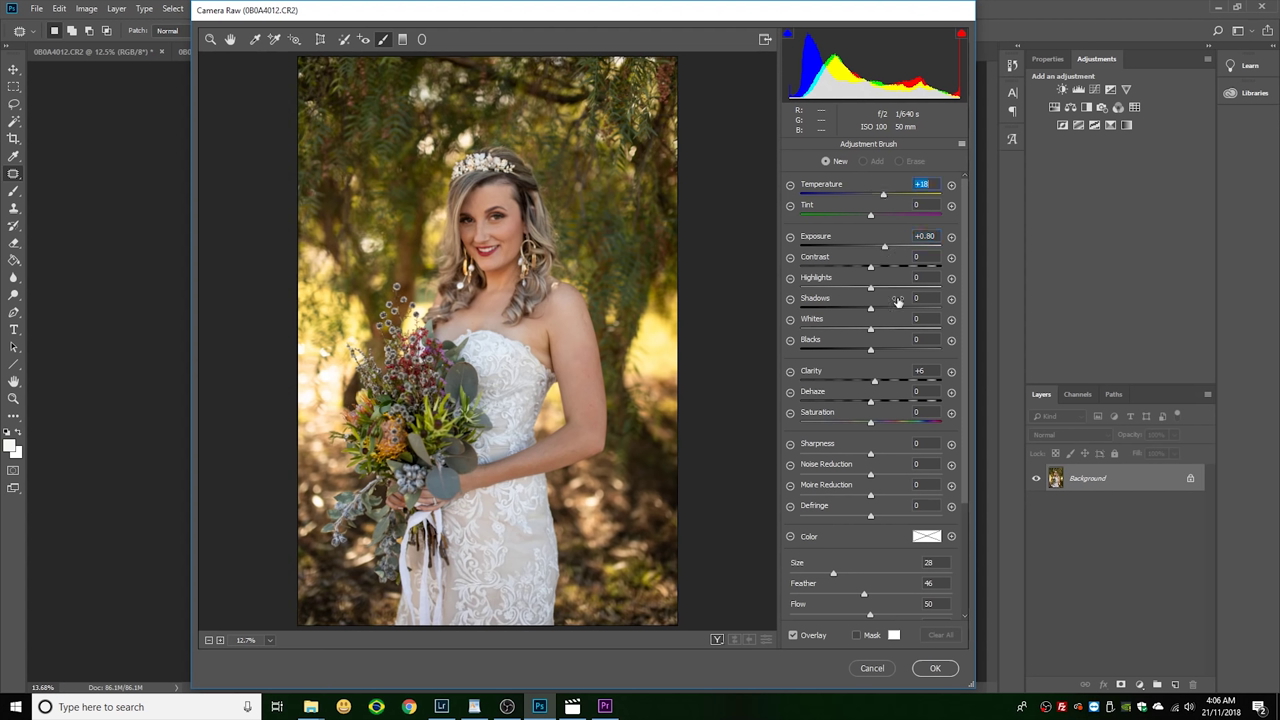
{"action": "left_click", "coordinate": [888, 195]}
- Paint the brightening, warming adjustment over the tree foliage above and beside the bride's head
{"action": "mouse_move", "coordinate": [634, 80]}
{"action": "left_mouse_down"}
{"action": "mouse_move", "coordinate": [663, 146]}
{"action": "mouse_move", "coordinate": [537, 47]}
{"action": "mouse_move", "coordinate": [380, 77]}
{"action": "mouse_move", "coordinate": [317, 175]}
{"action": "mouse_move", "coordinate": [378, 106]}
{"action": "mouse_move", "coordinate": [335, 205]}
{"action": "mouse_move", "coordinate": [358, 208]}
{"action": "mouse_move", "coordinate": [356, 112]}
{"action": "mouse_move", "coordinate": [400, 95]}
{"action": "left_mouse_up"}
{"action": "mouse_move", "coordinate": [648, 231]}
{"action": "left_mouse_down"}
{"action": "mouse_move", "coordinate": [657, 186]}
{"action": "mouse_move", "coordinate": [640, 40]}
{"action": "left_mouse_up"}
{"action": "key", "text": "bracketright"}
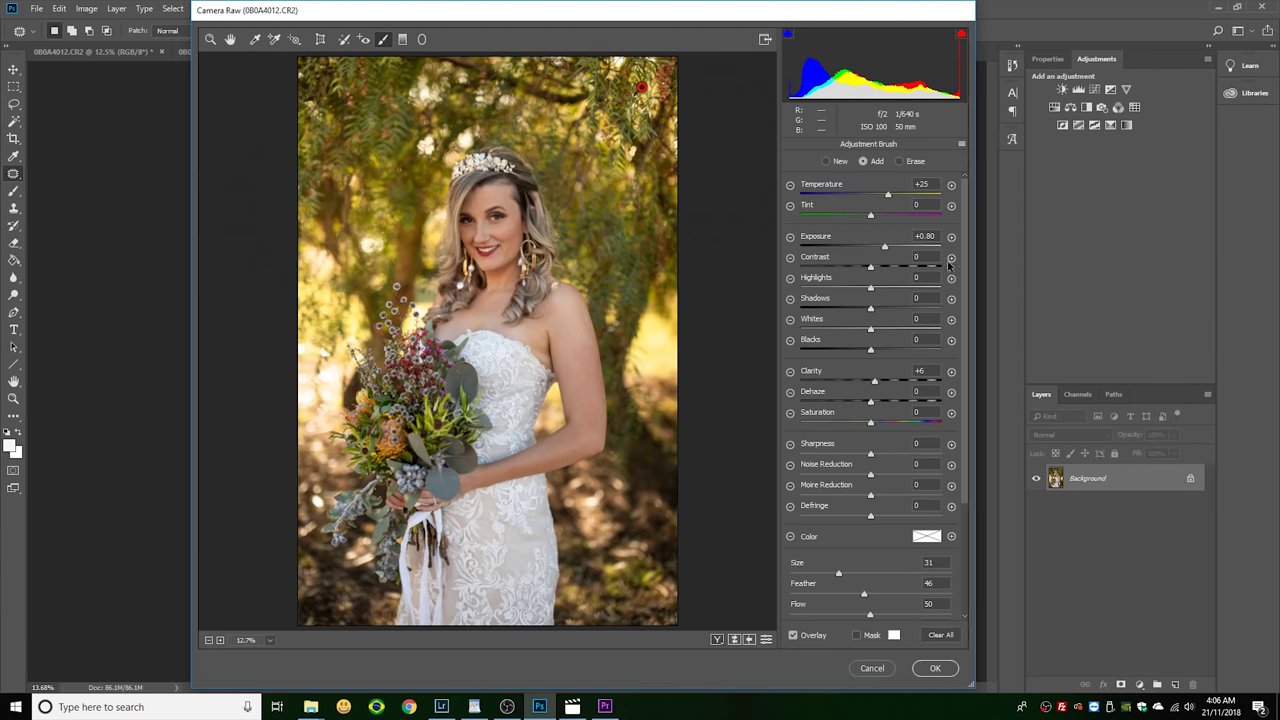
- Reduce the painted foliage adjustment to Exposure +0.40 and Temperature +24, and apply the Camera Raw Filter
{"action": "left_click_drag", "start_coordinate": [882, 249], "coordinate": [877, 250]}
{"action": "left_click_drag", "start_coordinate": [888, 195], "coordinate": [884, 195]}
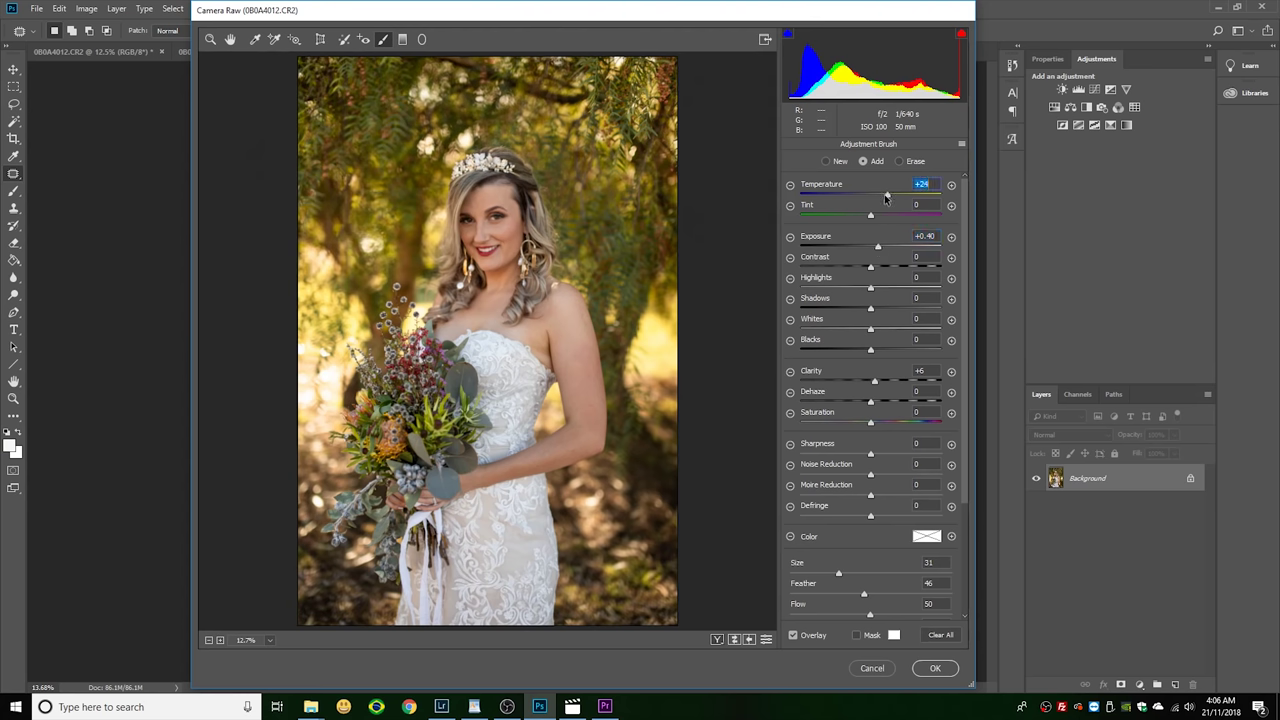
{"action": "left_click", "coordinate": [935, 668]}
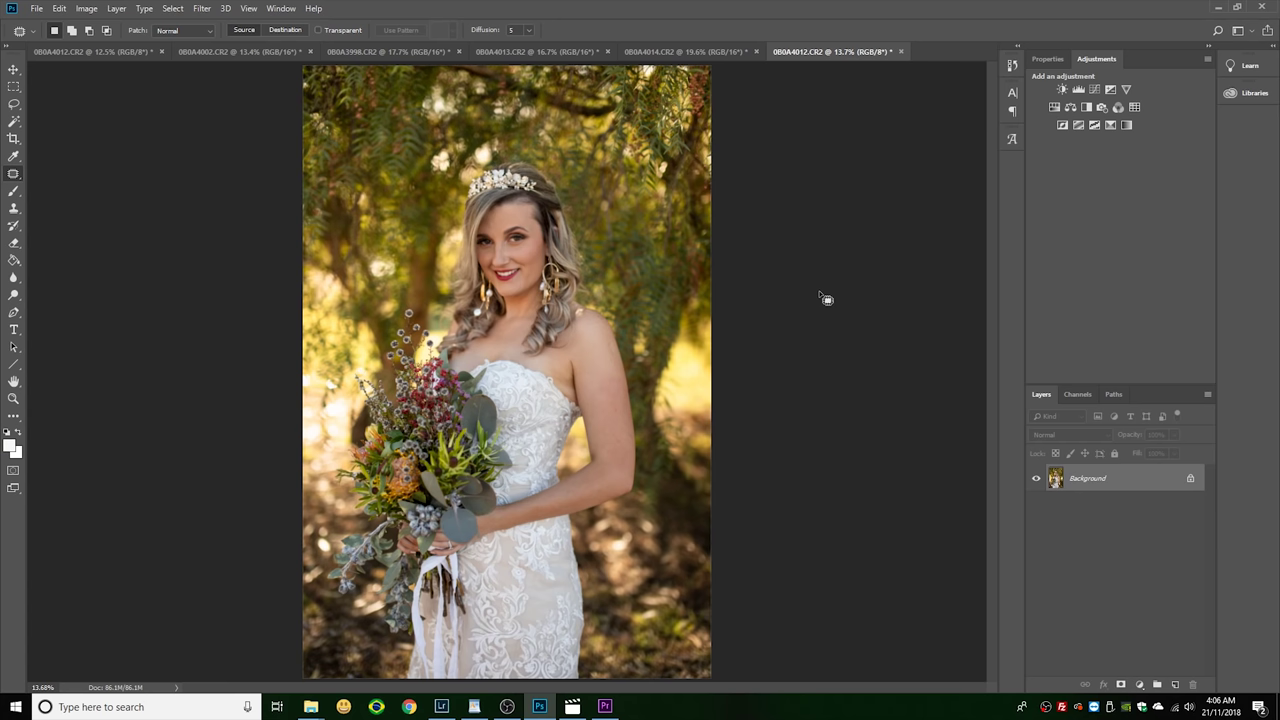
- Review the overall look of the finished portrait at reduced zoom levels
{"action": "key", "text": "ctrl+minus"}
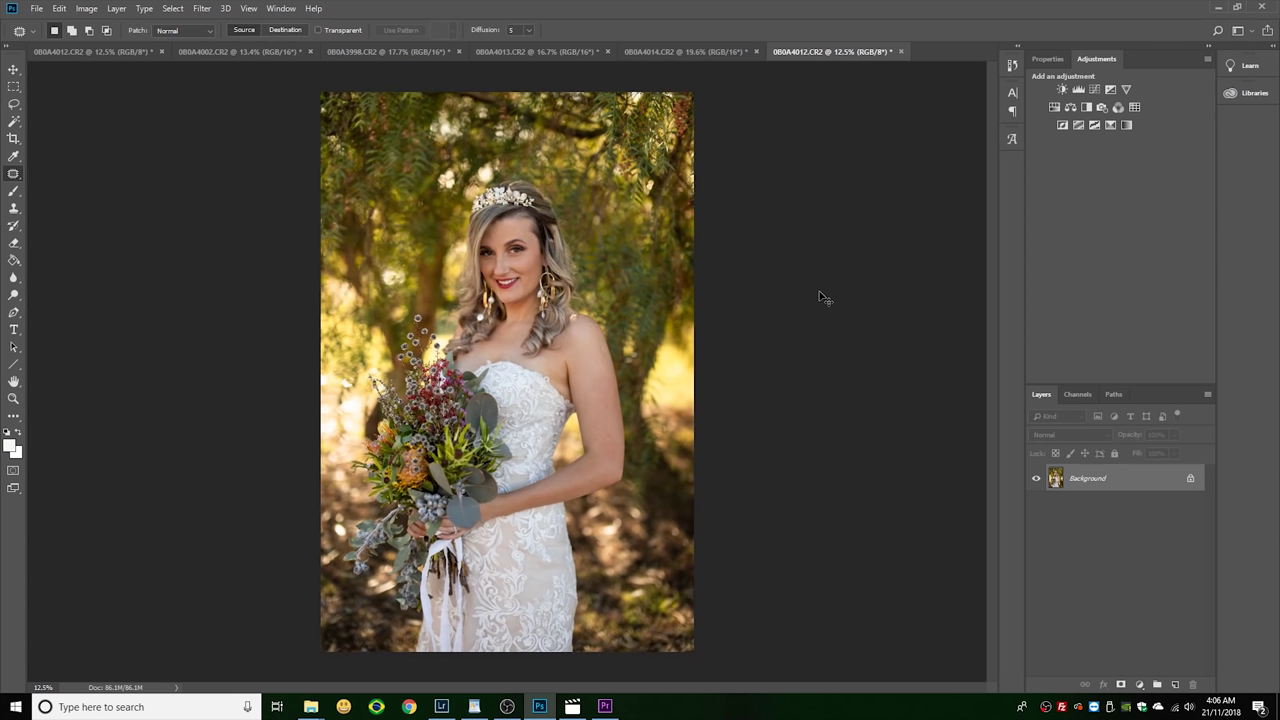
{"action": "key", "text": "ctrl+minus"}
{"action": "key", "text": "ctrl+minus"}
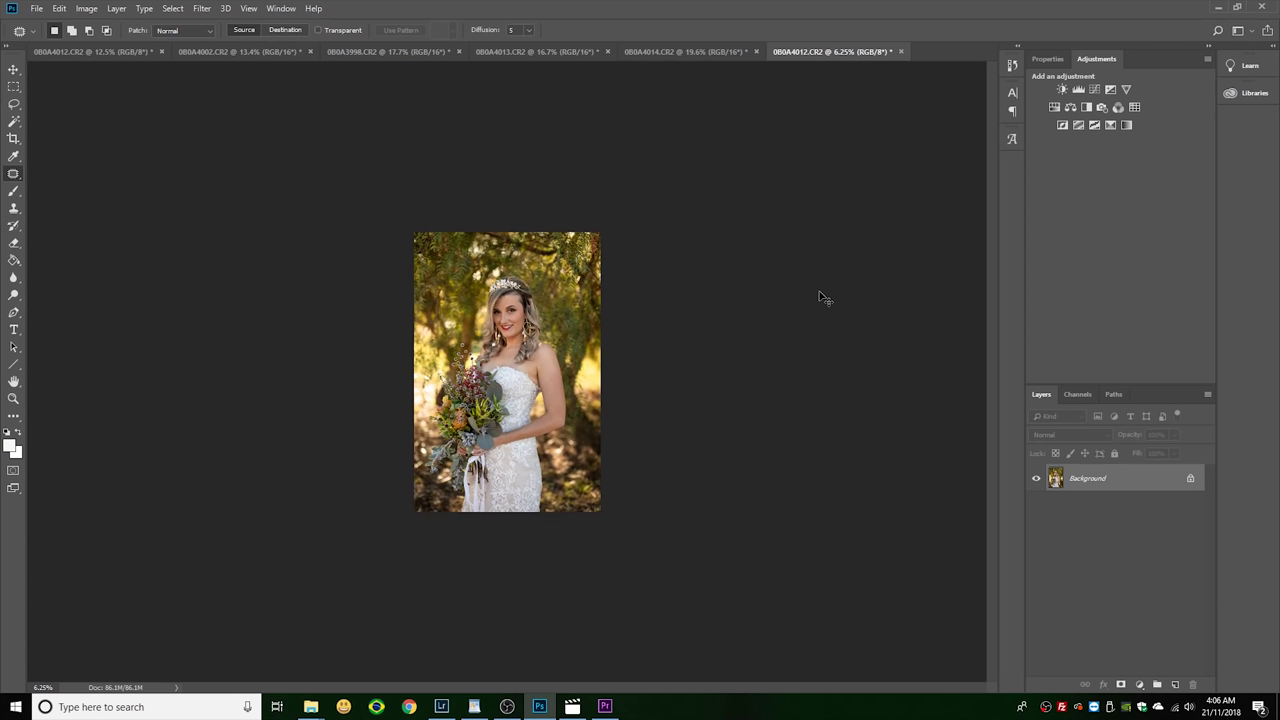
{"action": "key", "text": "ctrl+plus"}
{"action": "key", "text": "ctrl+plus"}
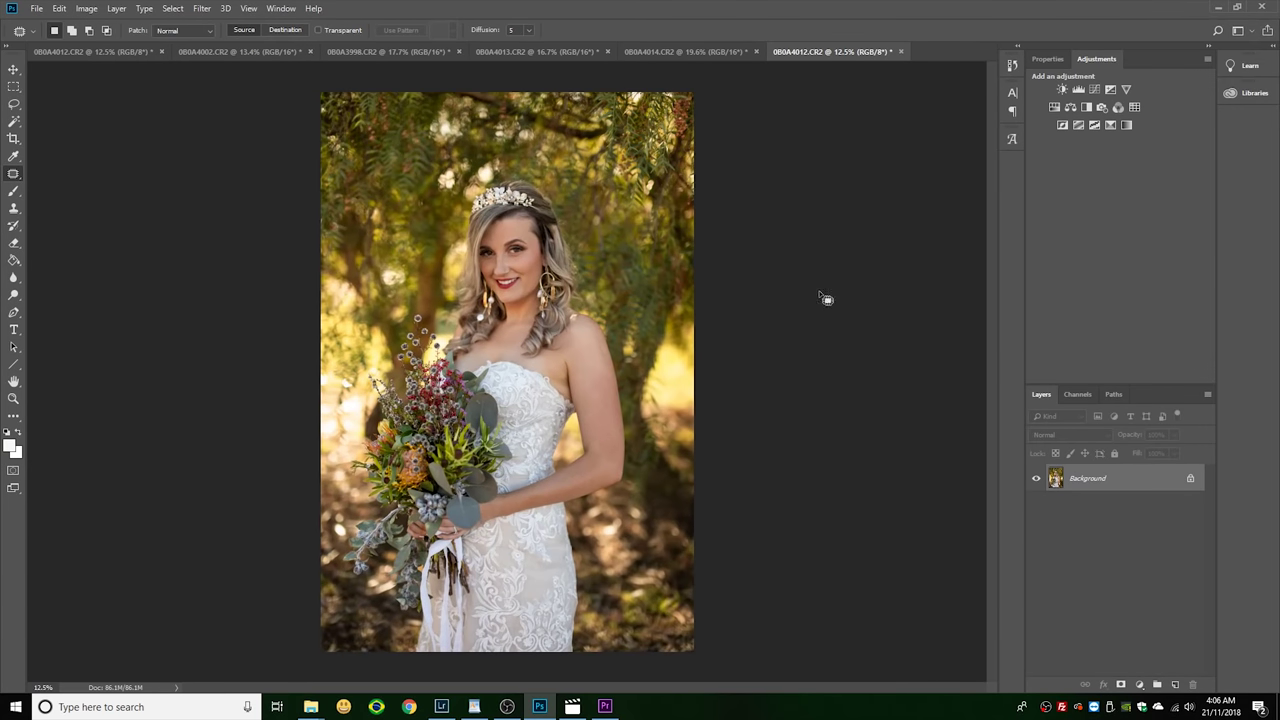